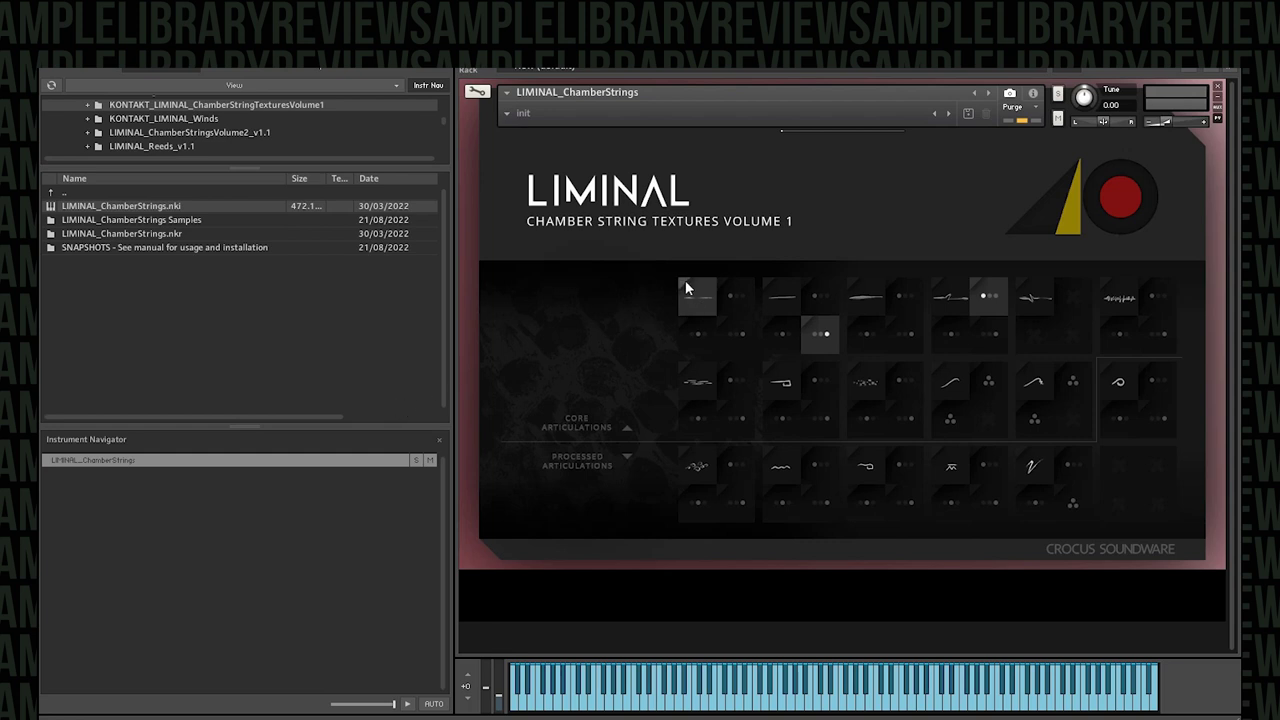
- Try the reverse playback toggle in the first core articulation's settings, and return to the articulation grid
{"action": "left_click", "coordinate": [685, 288]}
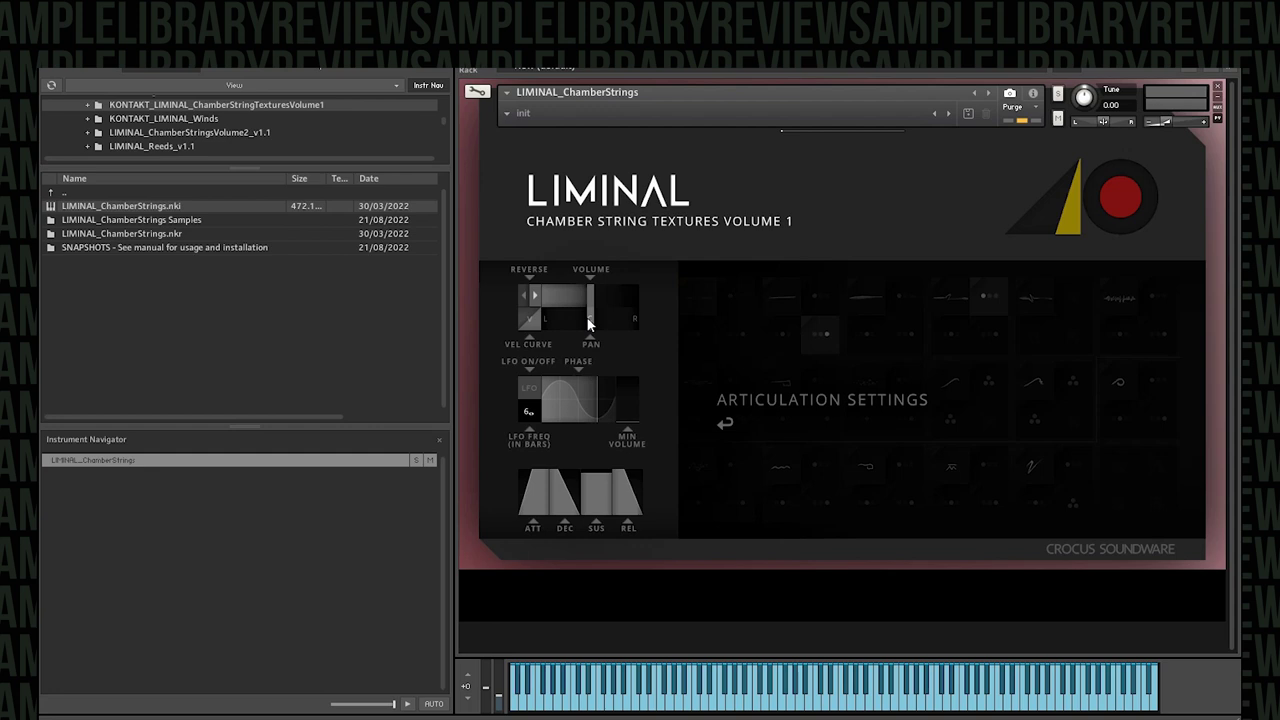
{"action": "left_click", "coordinate": [523, 297]}
{"action": "left_click", "coordinate": [524, 297]}
{"action": "left_click", "coordinate": [721, 425]}
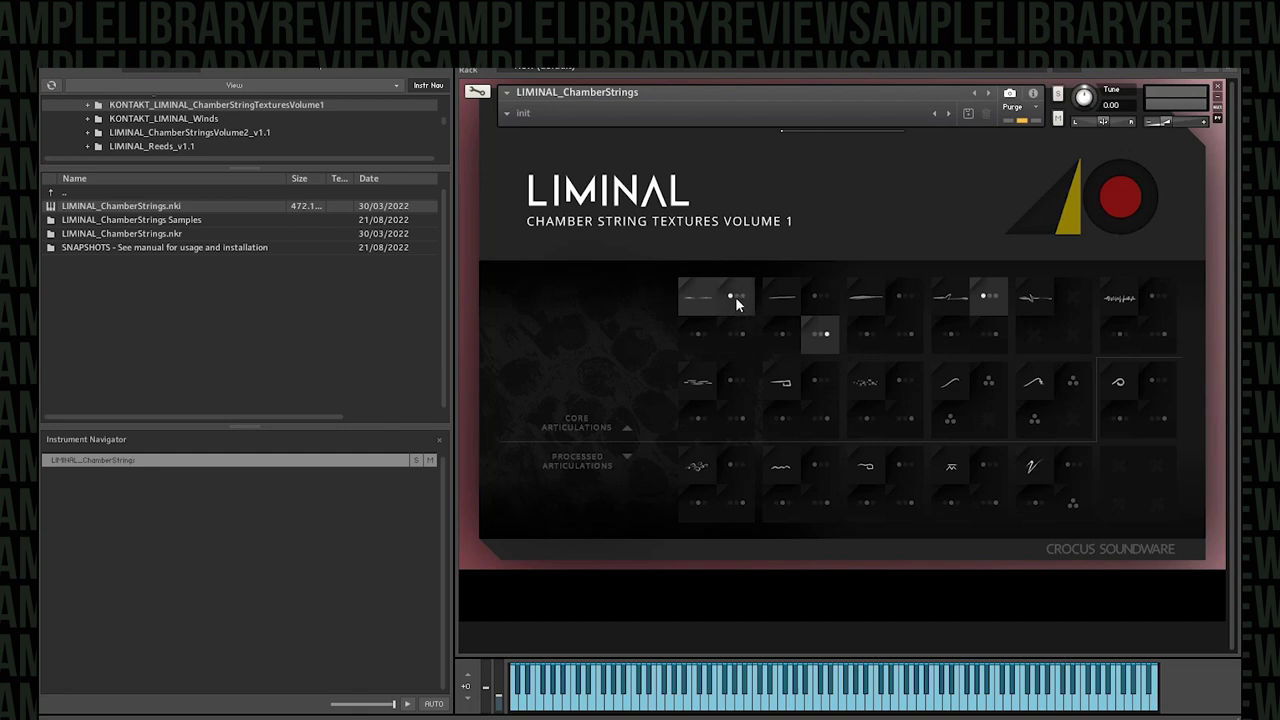
- Enable the third variation of the first core articulation and turn off its first variation
{"action": "left_click", "coordinate": [944, 305]}
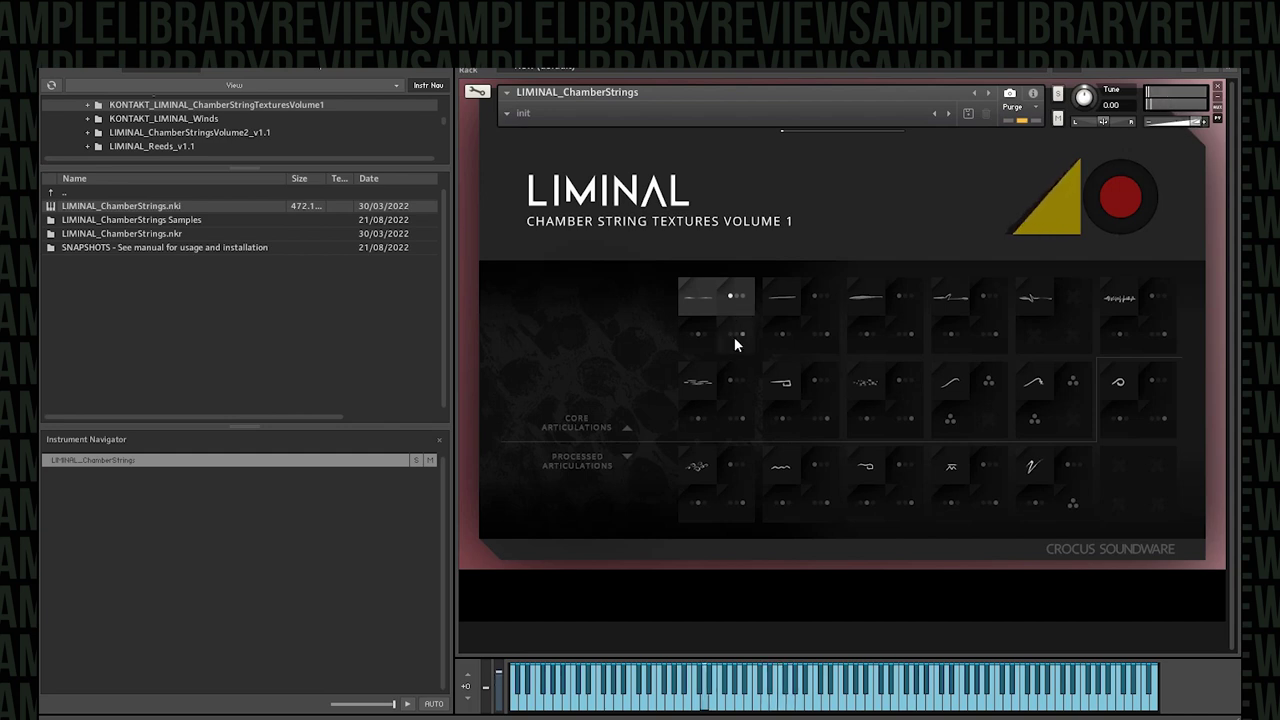
{"action": "left_click", "coordinate": [734, 337]}
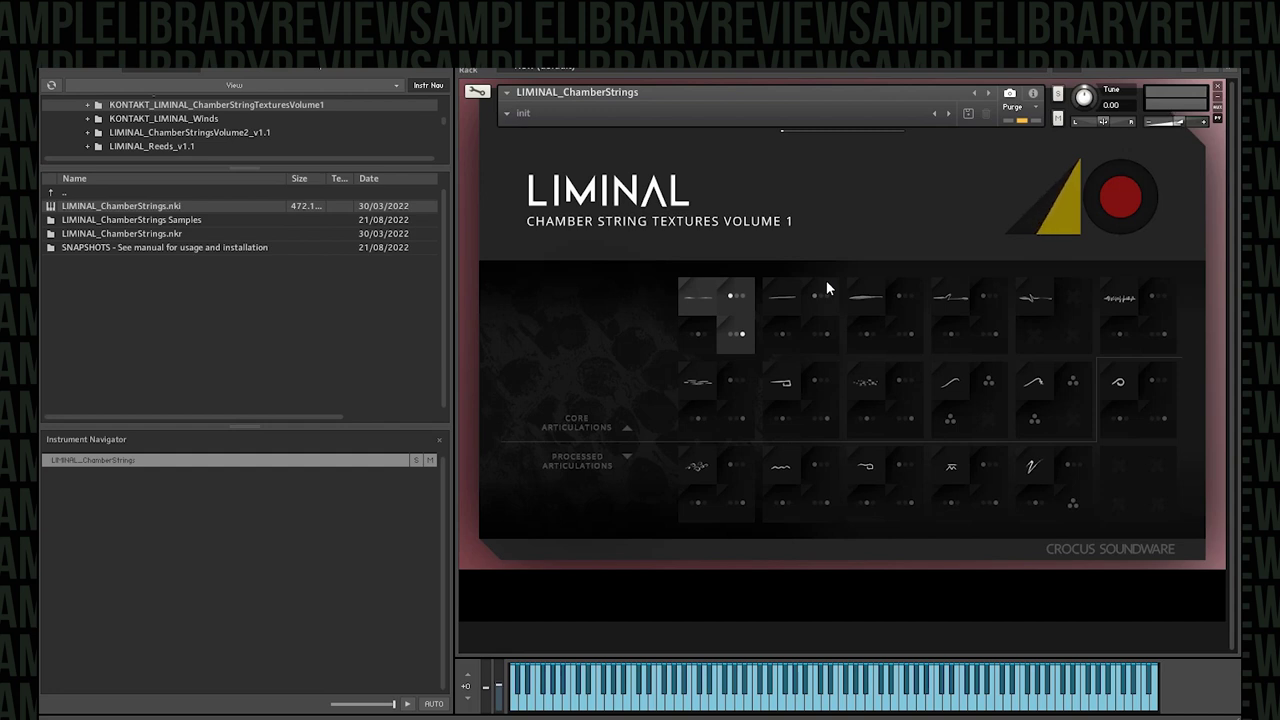
{"action": "left_click", "coordinate": [736, 296]}
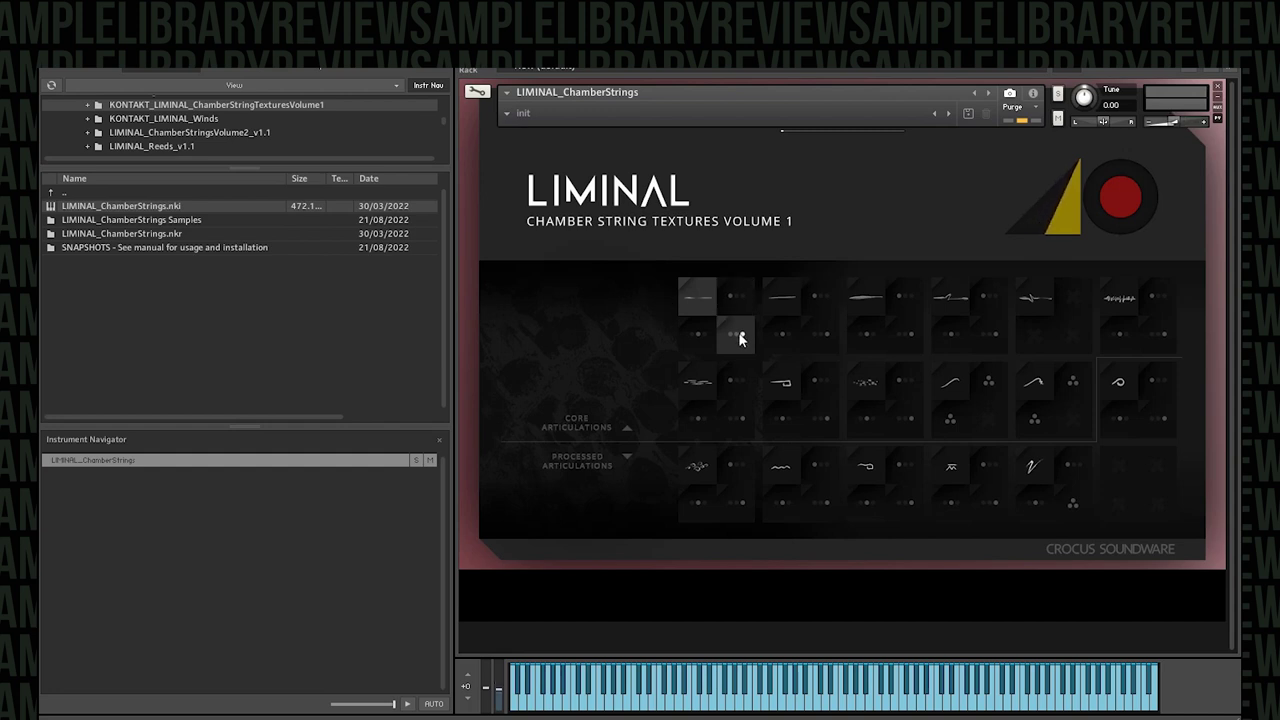
- Audition the rising-line core articulation and the first variation of the second processed articulation
{"action": "left_click", "coordinate": [950, 383]}
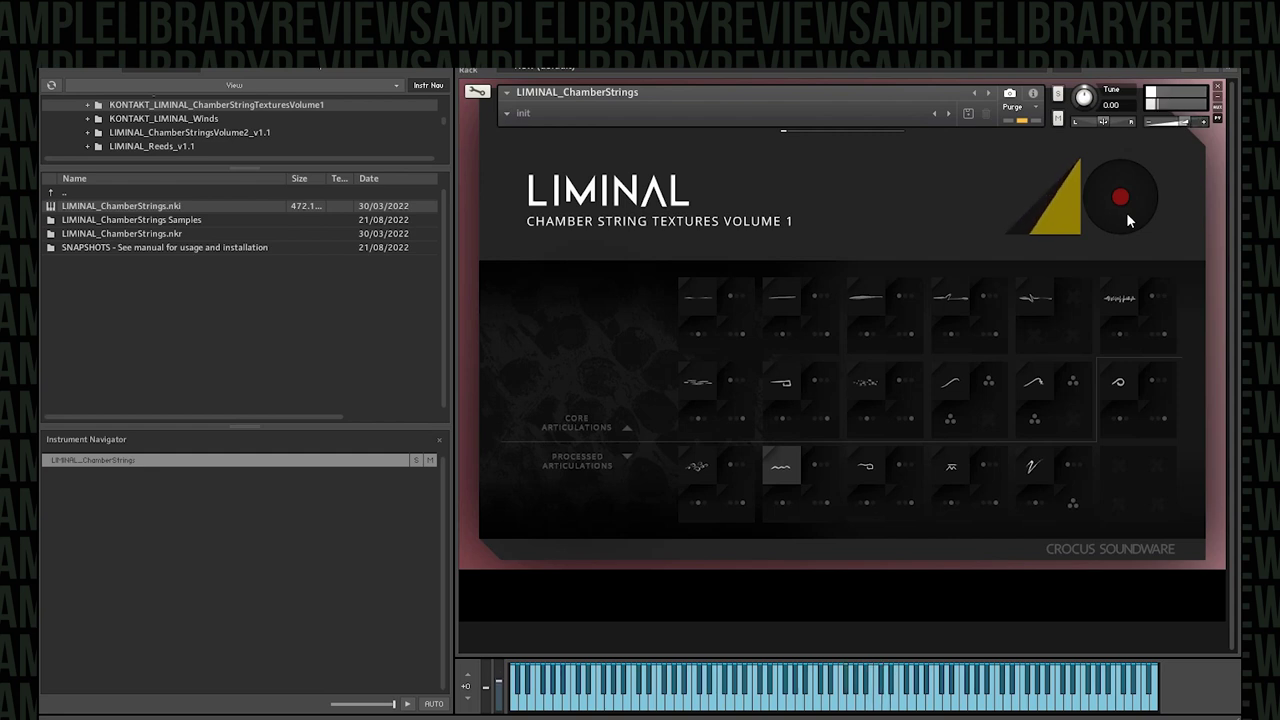
{"action": "left_click", "coordinate": [812, 468]}
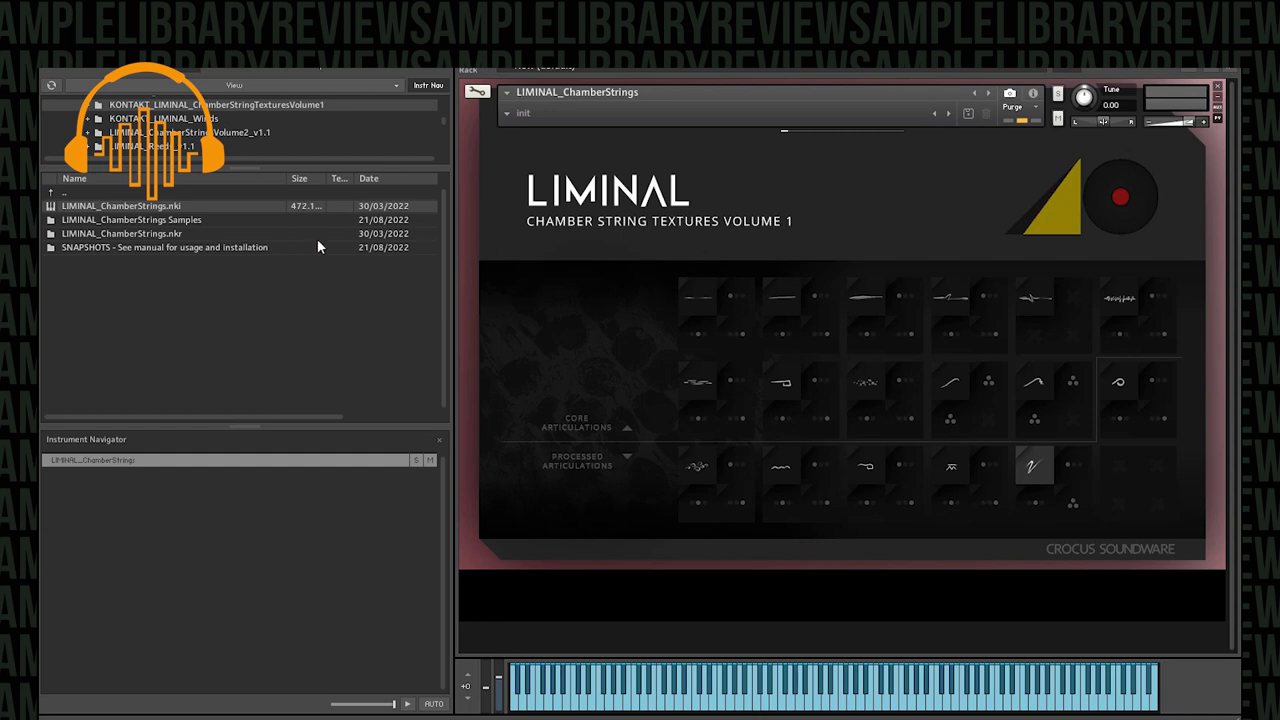
- Open the SNAPSHOTS folder and load EVOLVING_ClearingSky, EVOLVING_DamagedHull and EVOLVING_OceanCurrent one after another
{"action": "left_click", "coordinate": [131, 248]}
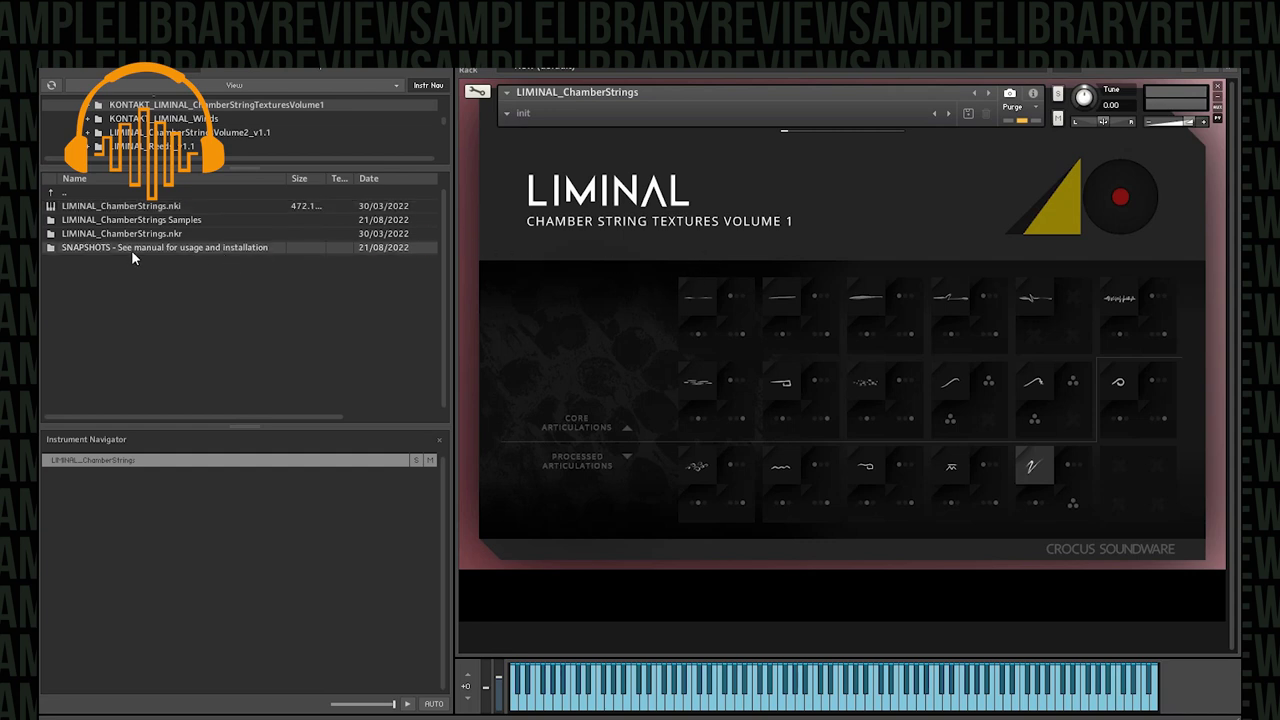
{"action": "double_click", "coordinate": [131, 248]}
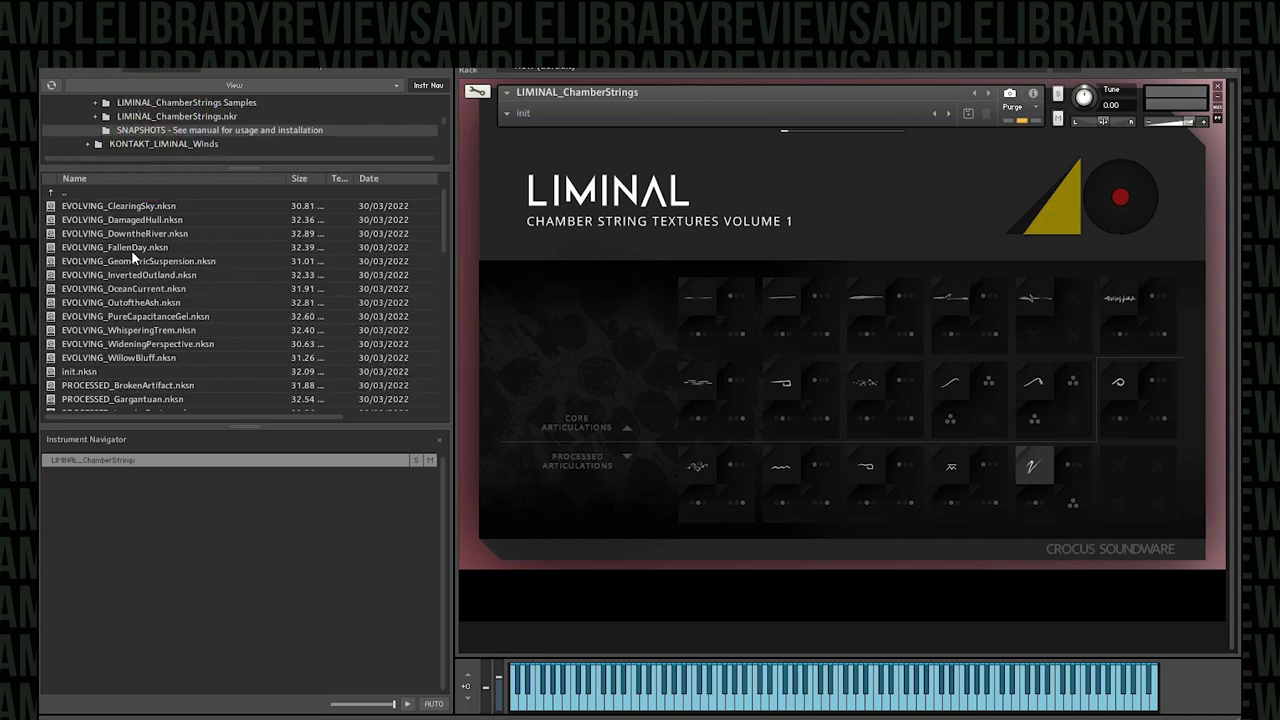
{"action": "double_click", "coordinate": [166, 206]}
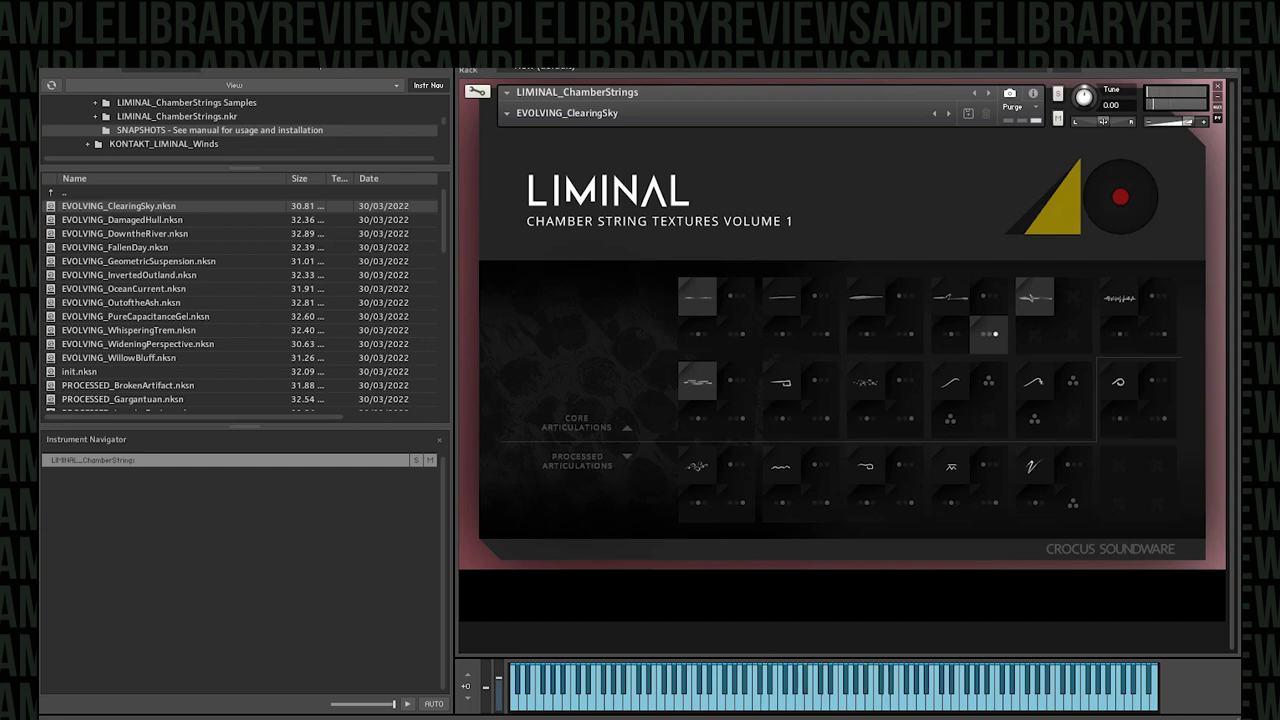
{"action": "left_click_drag", "start_coordinate": [131, 222], "coordinate": [838, 190]}
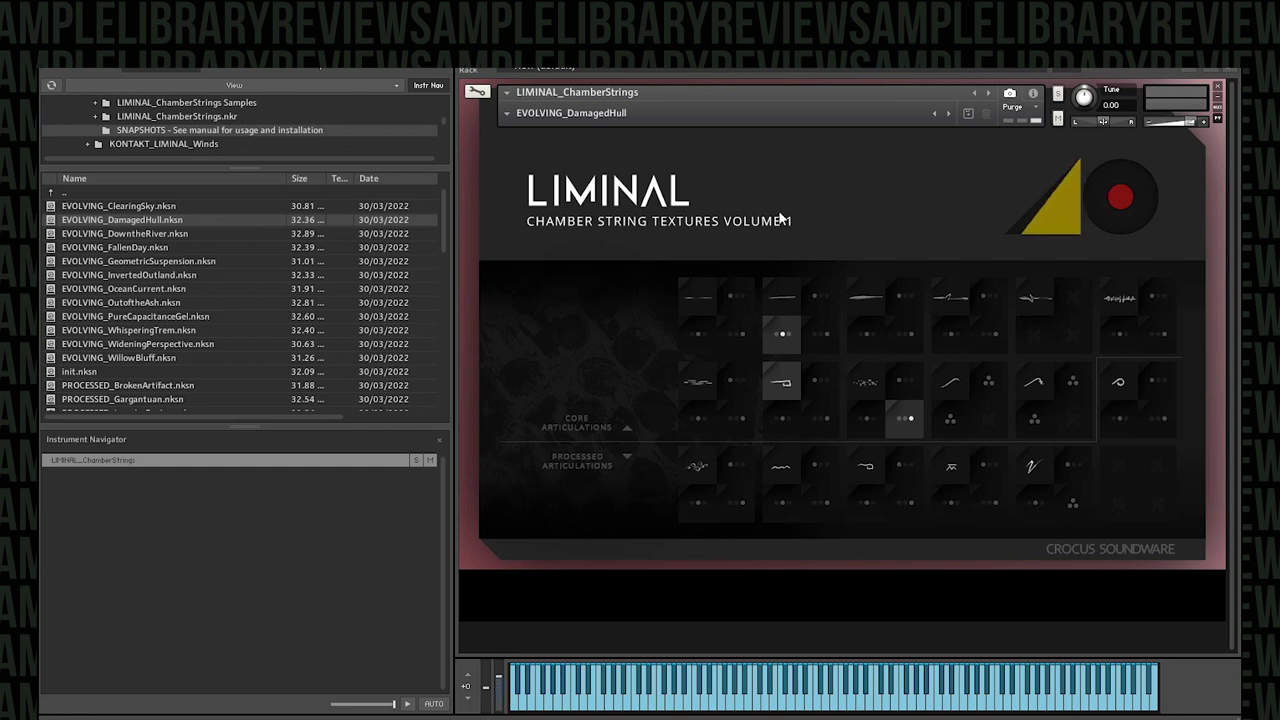
{"action": "left_click_drag", "start_coordinate": [138, 289], "coordinate": [809, 184]}
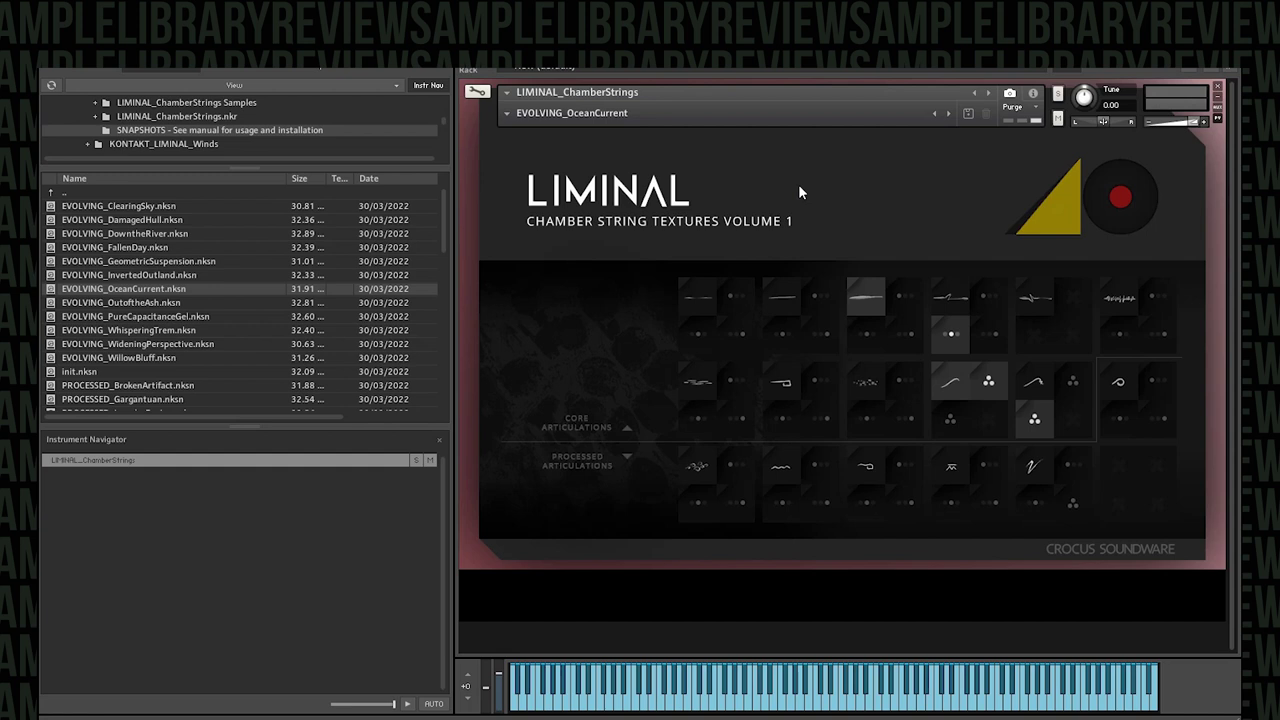
- Load the snapshots PROCESSED_ImpulseEngines, PROCESSED_NooN and PROCESSED_Tension one after another
{"action": "scroll", "coordinate": [260, 288], "scroll_direction": "down", "scroll_amount": 2}
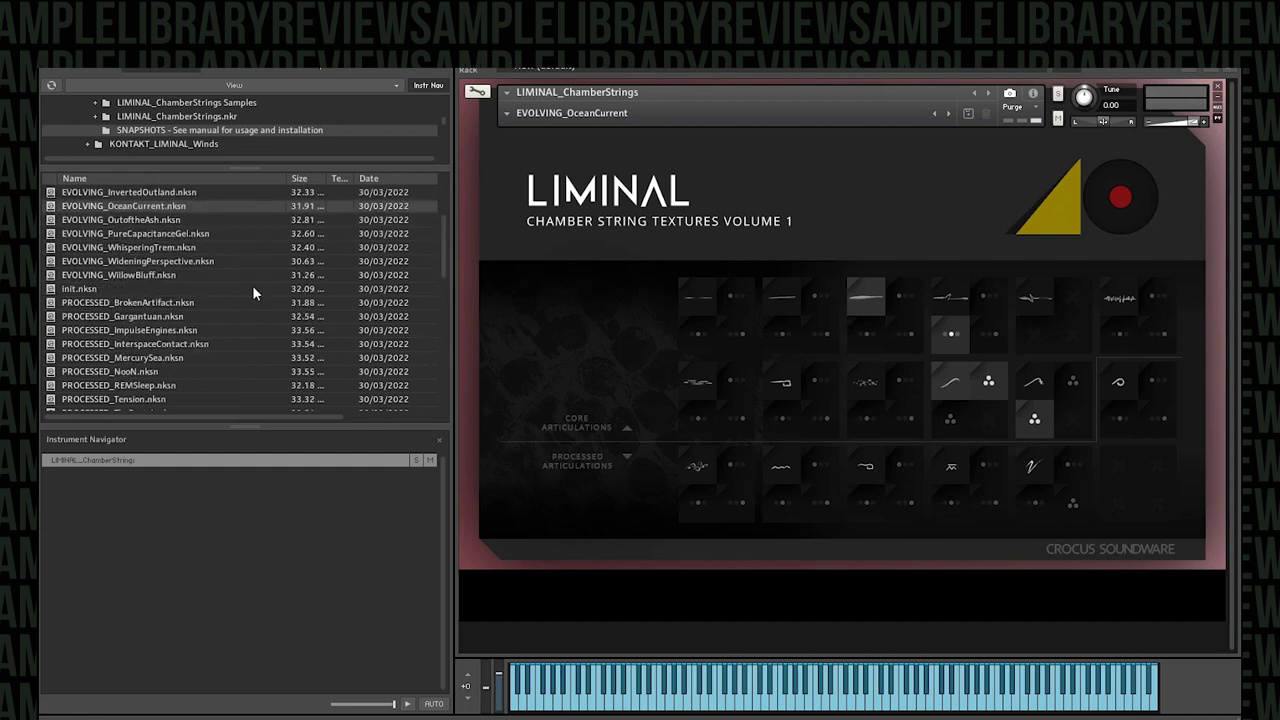
{"action": "scroll", "coordinate": [245, 293], "scroll_direction": "down", "scroll_amount": 1}
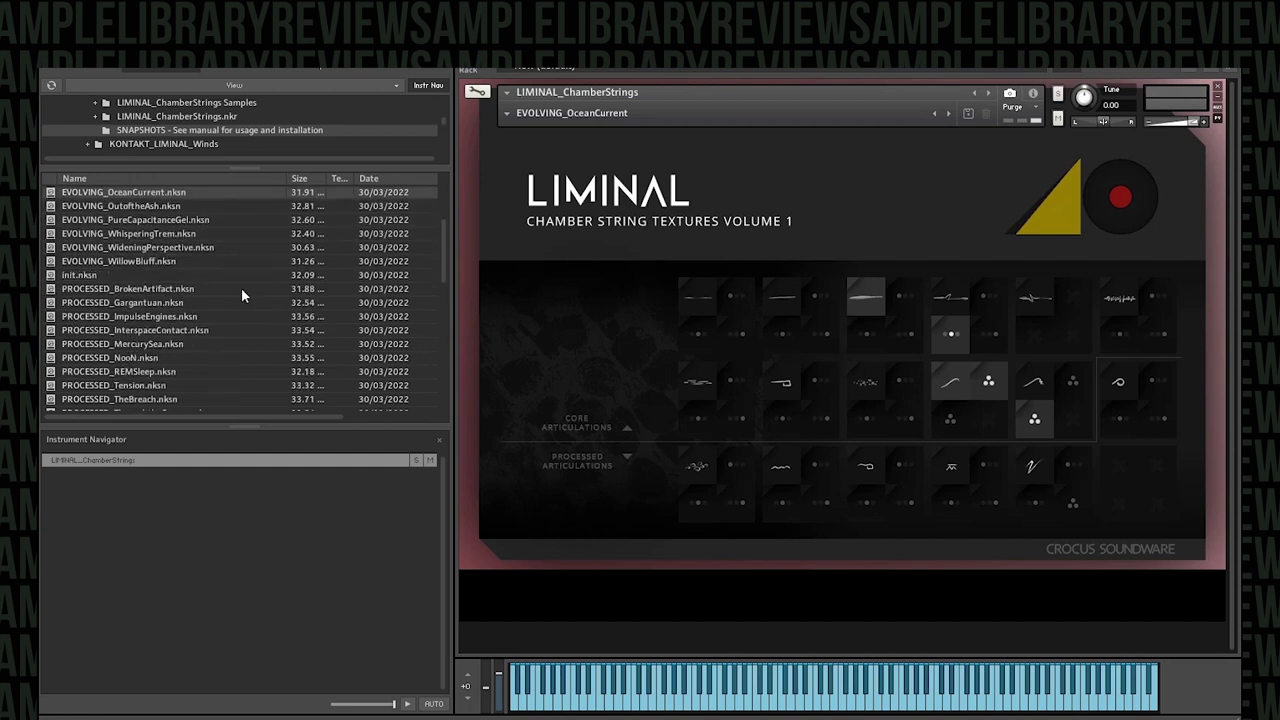
{"action": "double_click", "coordinate": [168, 316]}
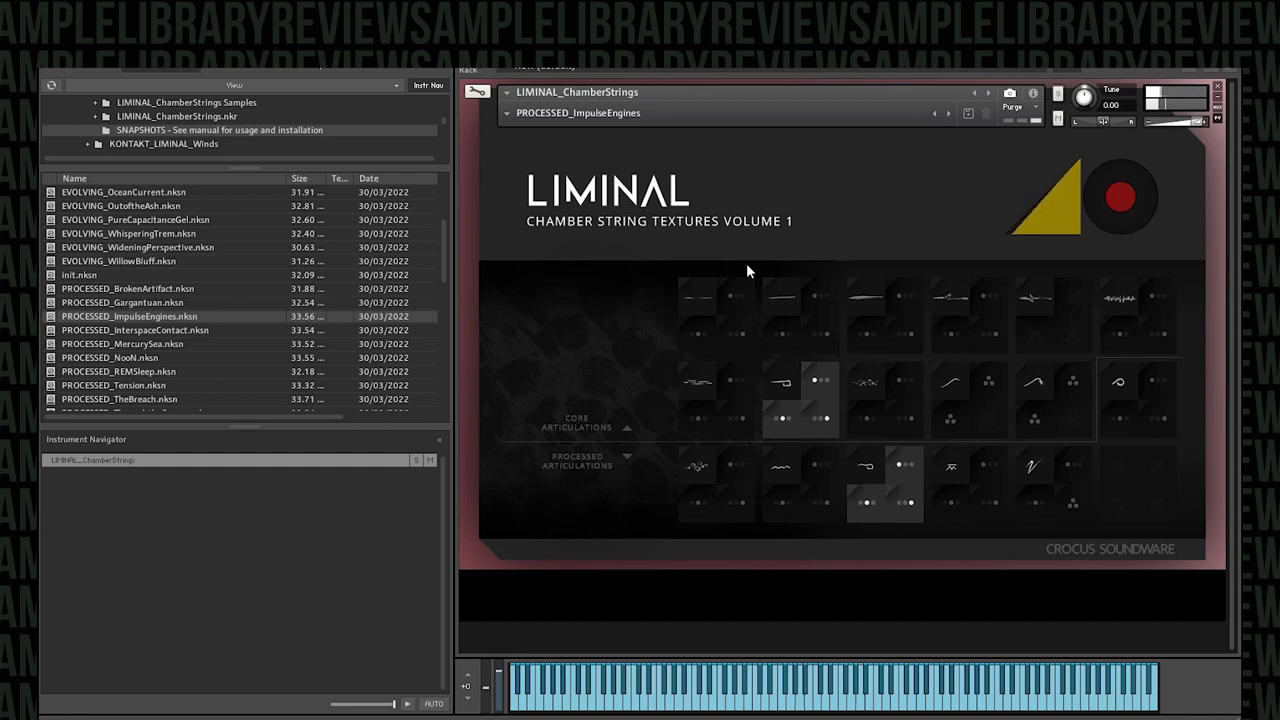
{"action": "left_click_drag", "start_coordinate": [128, 358], "coordinate": [809, 312]}
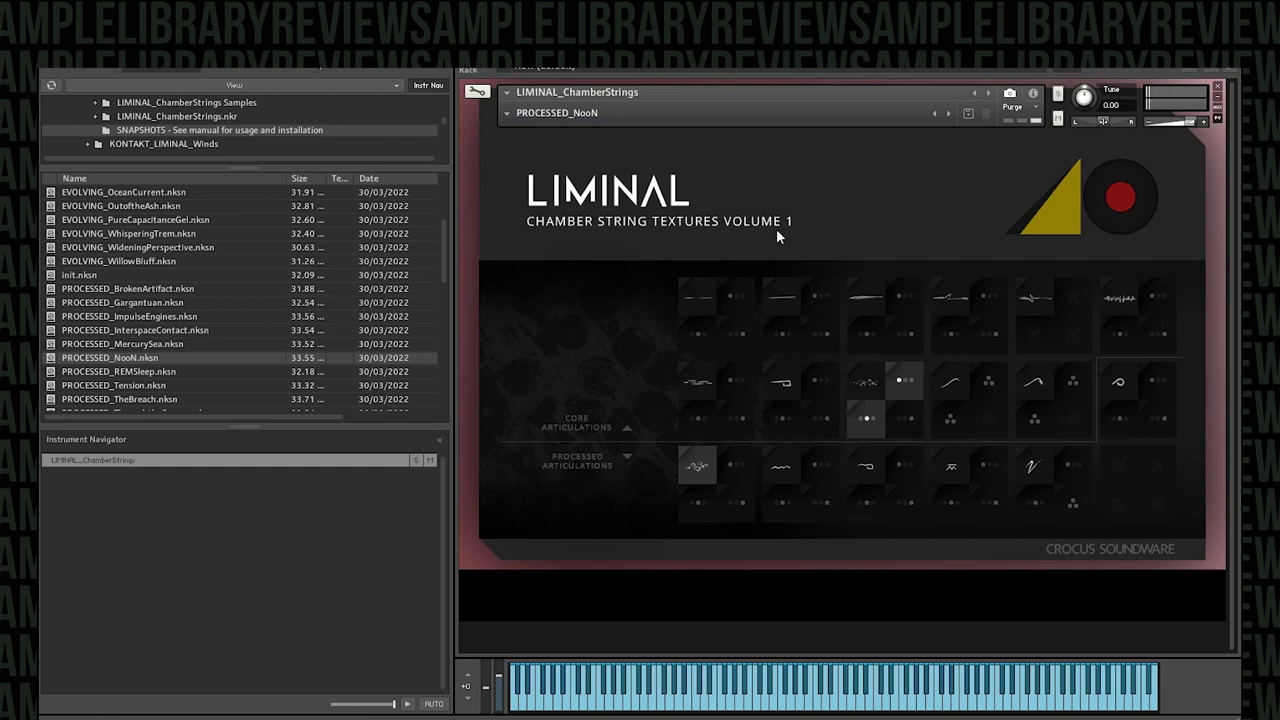
{"action": "scroll", "coordinate": [190, 371], "scroll_direction": "down", "scroll_amount": 1}
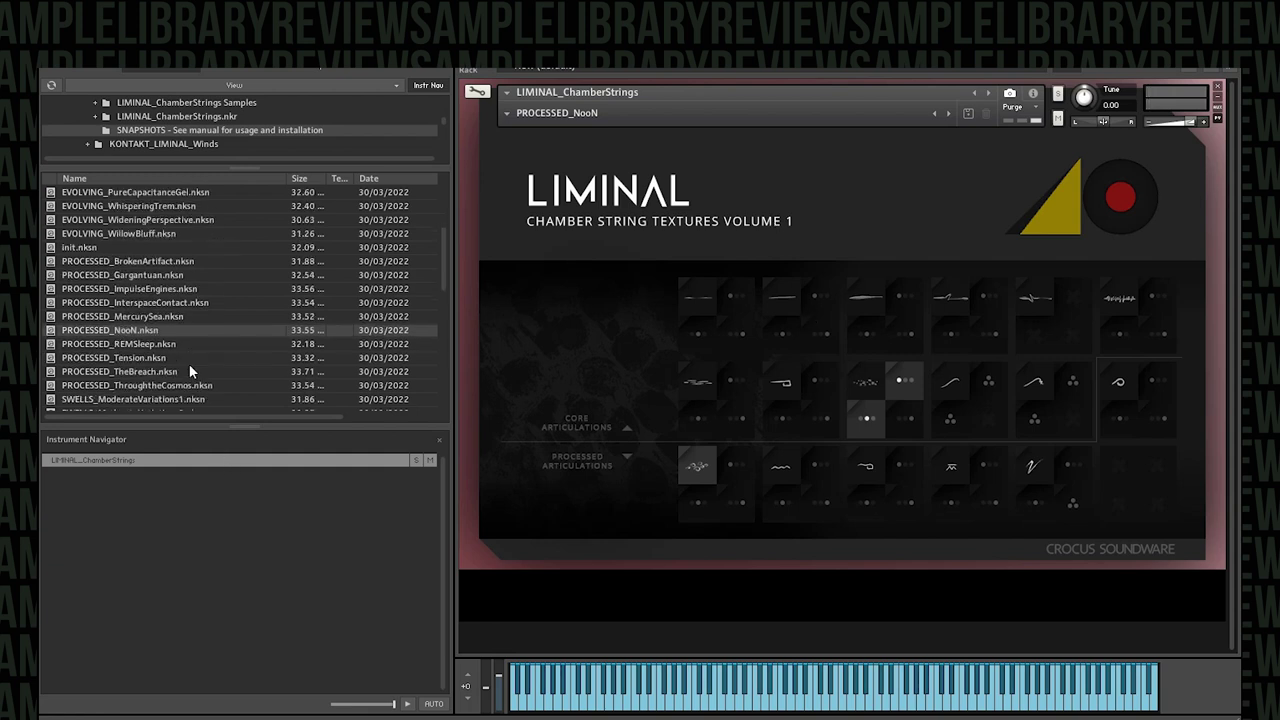
{"action": "double_click", "coordinate": [138, 355]}
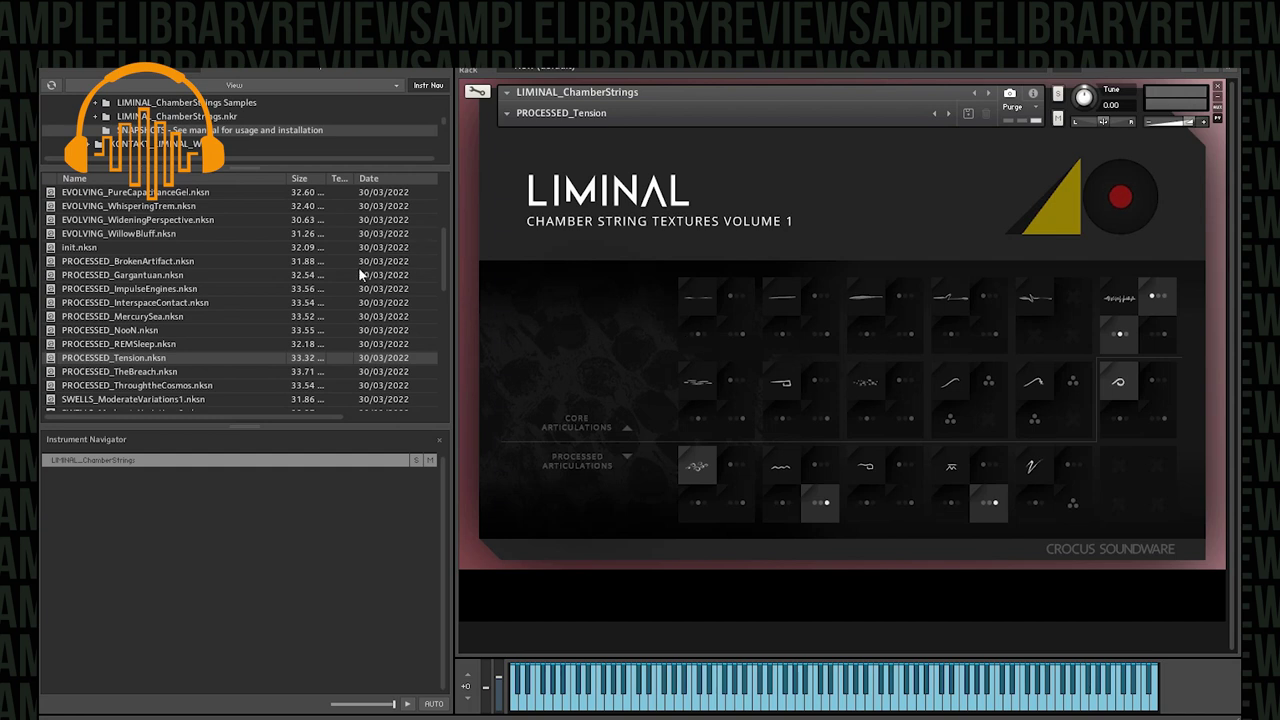
- Load the snapshot SWELLS_ModerateVariations2, followed by SWELLS_PronouncedVariations2
{"action": "scroll", "coordinate": [280, 317], "scroll_direction": "down", "scroll_amount": 4}
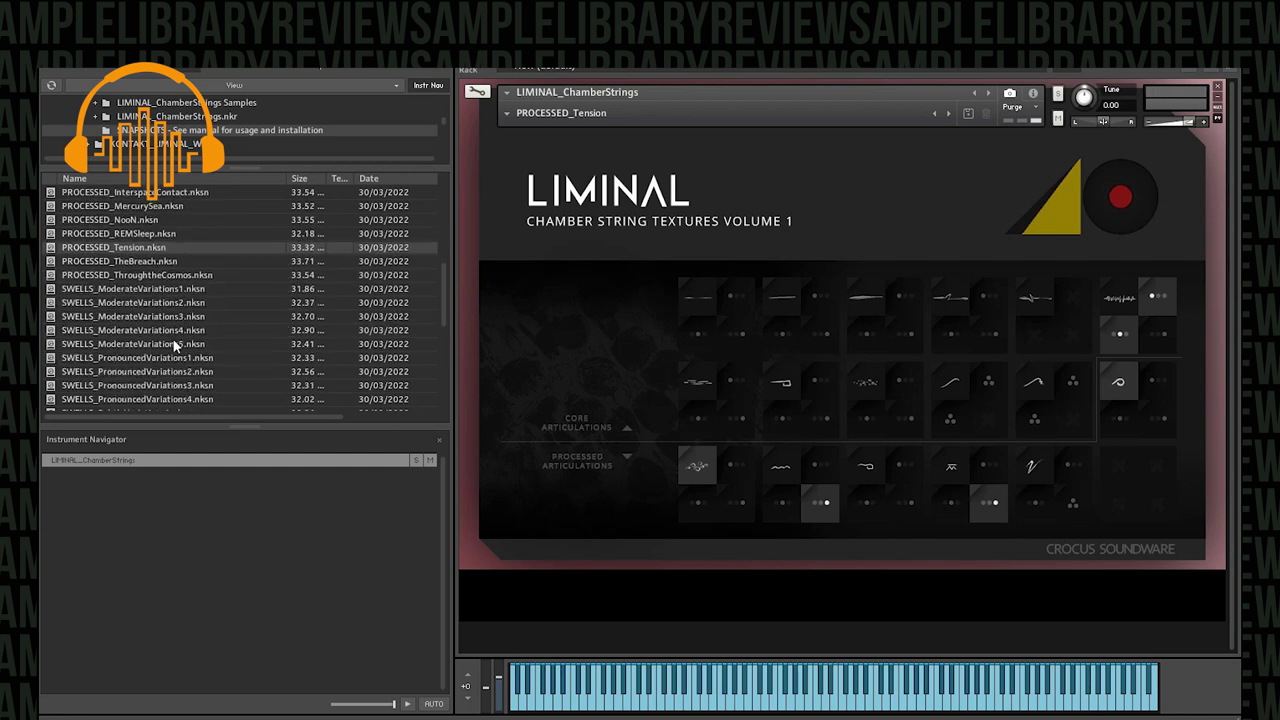
{"action": "left_click", "coordinate": [158, 304]}
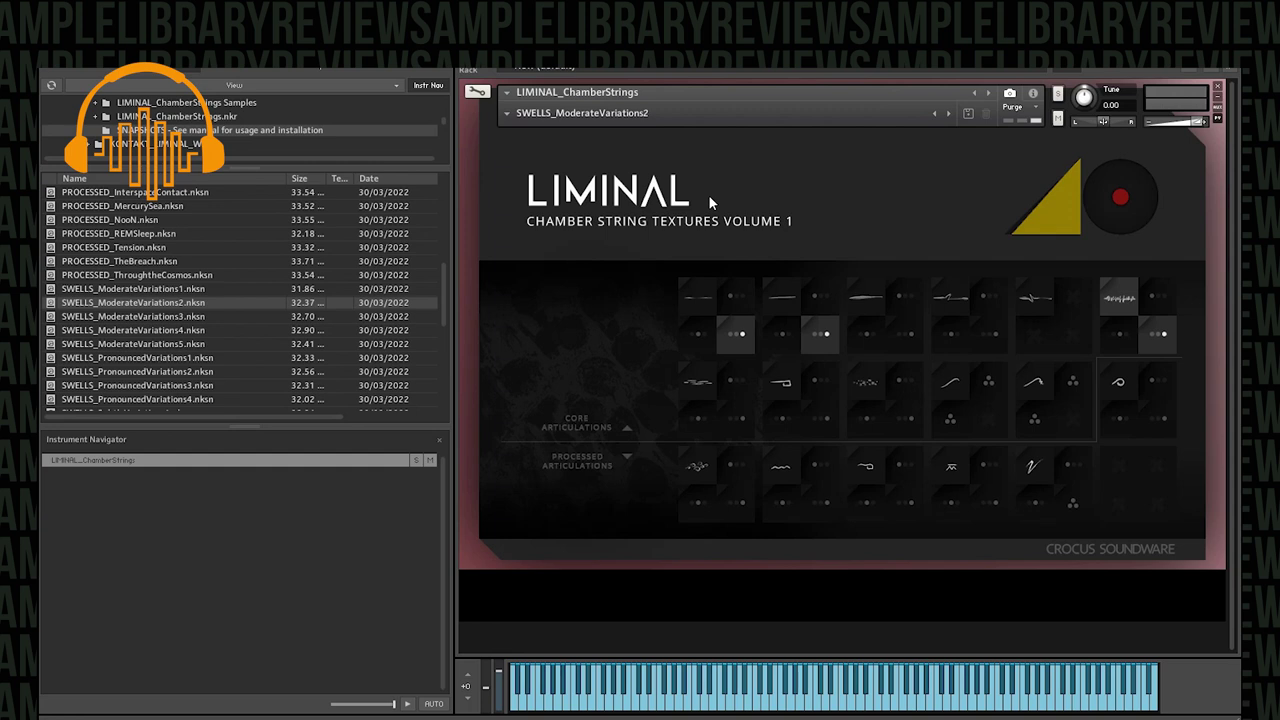
{"action": "scroll", "coordinate": [290, 315], "scroll_direction": "down", "scroll_amount": 2}
{"action": "double_click", "coordinate": [194, 343]}
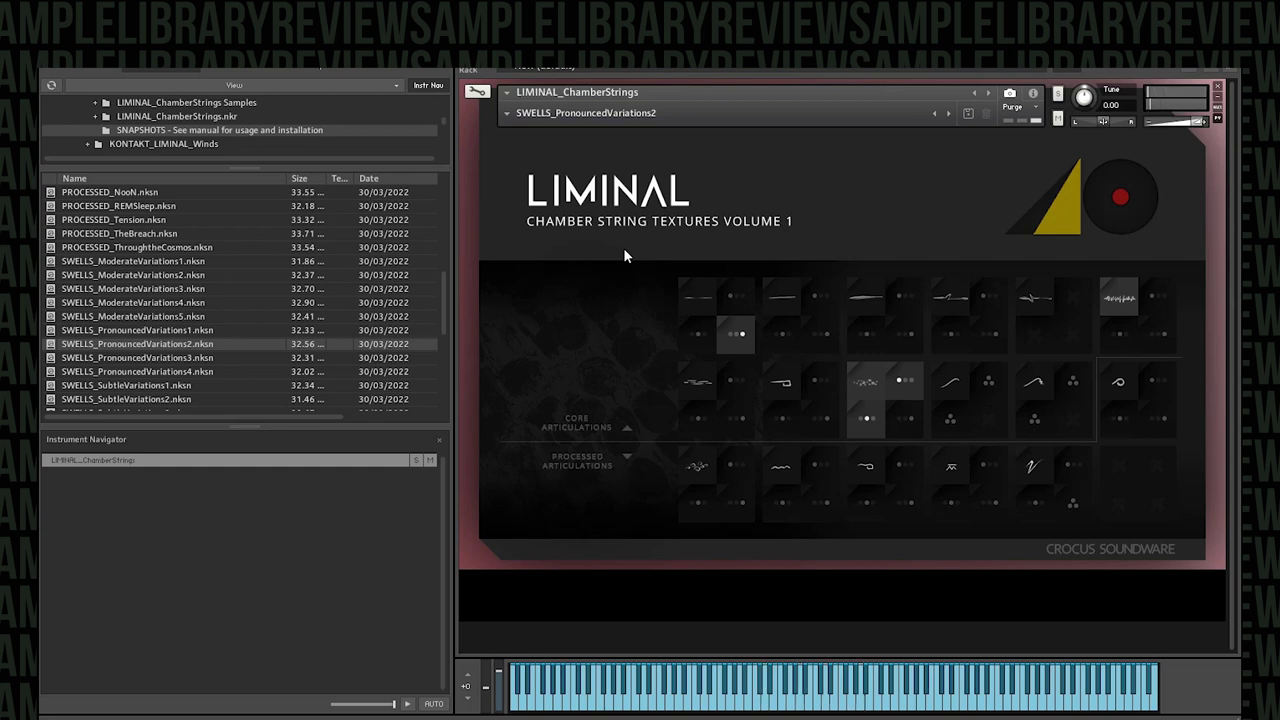
- Load the TEXTURE_PronouncedVariations2 snapshot into the Chamber Strings instrument
{"action": "scroll", "coordinate": [407, 283], "scroll_direction": "down", "scroll_amount": 3}
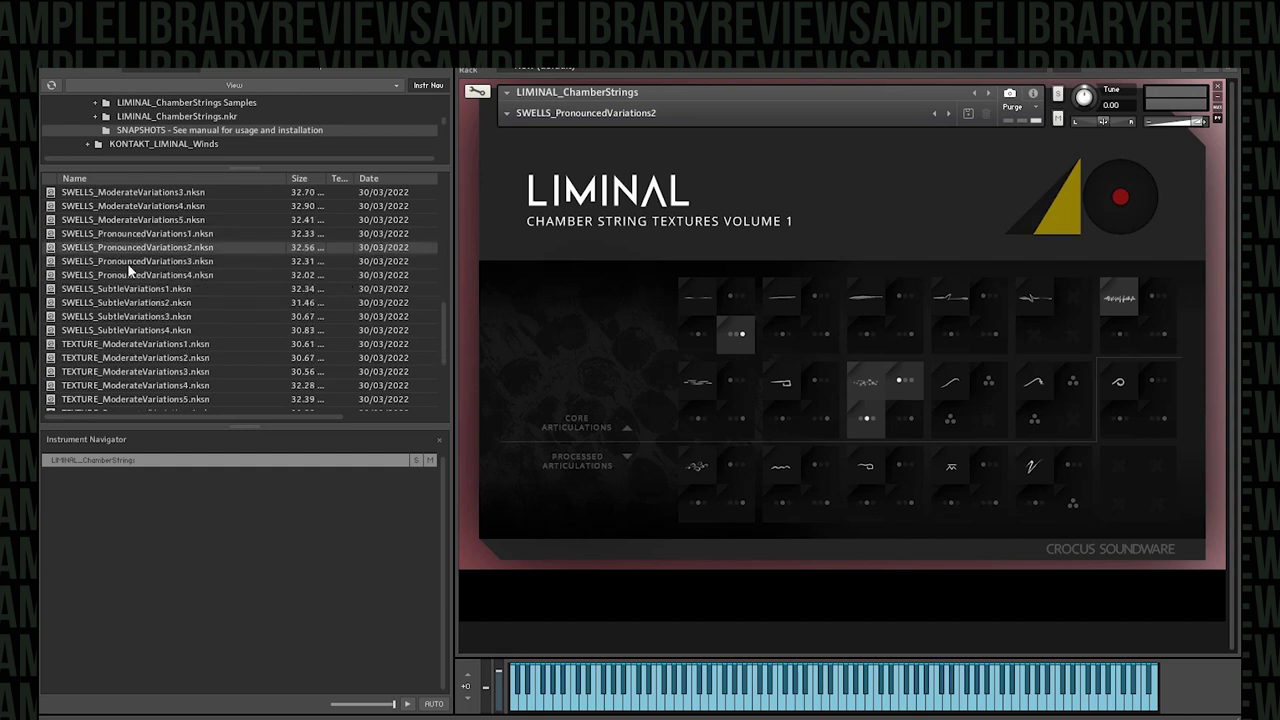
{"action": "scroll", "coordinate": [150, 270], "scroll_direction": "down", "scroll_amount": 1}
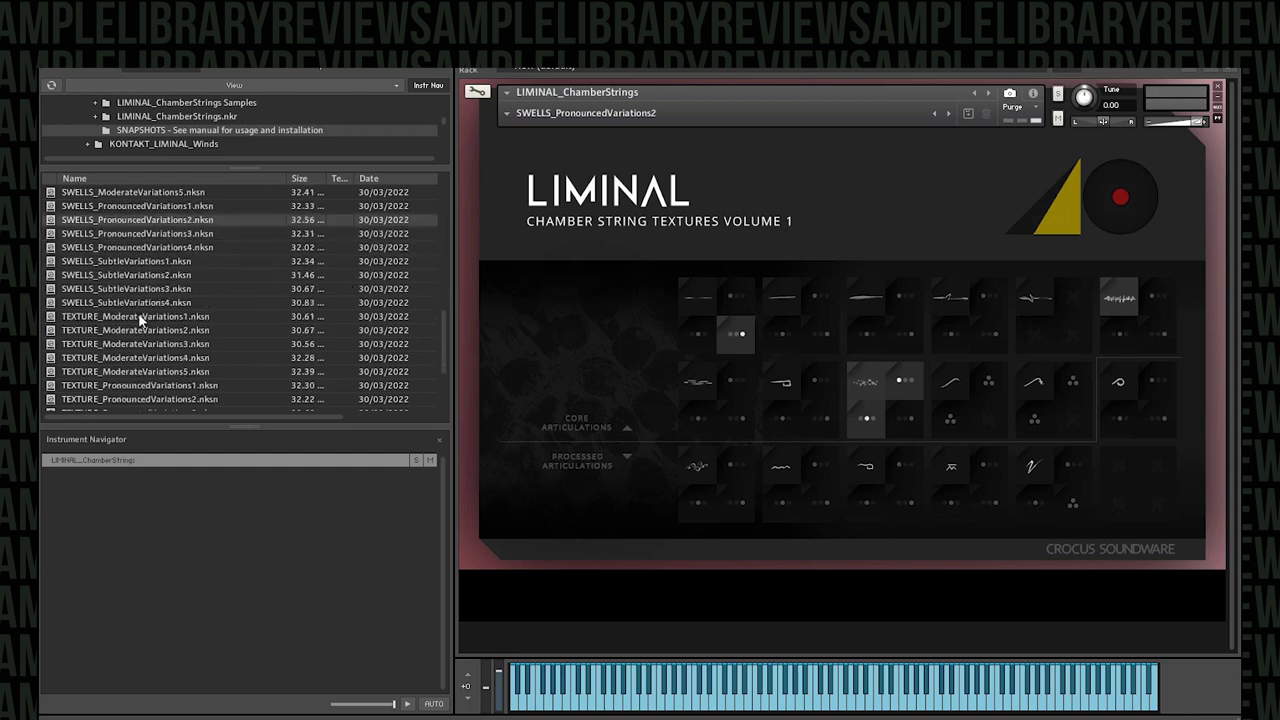
{"action": "scroll", "coordinate": [140, 318], "scroll_direction": "down", "scroll_amount": 1}
{"action": "double_click", "coordinate": [188, 344]}
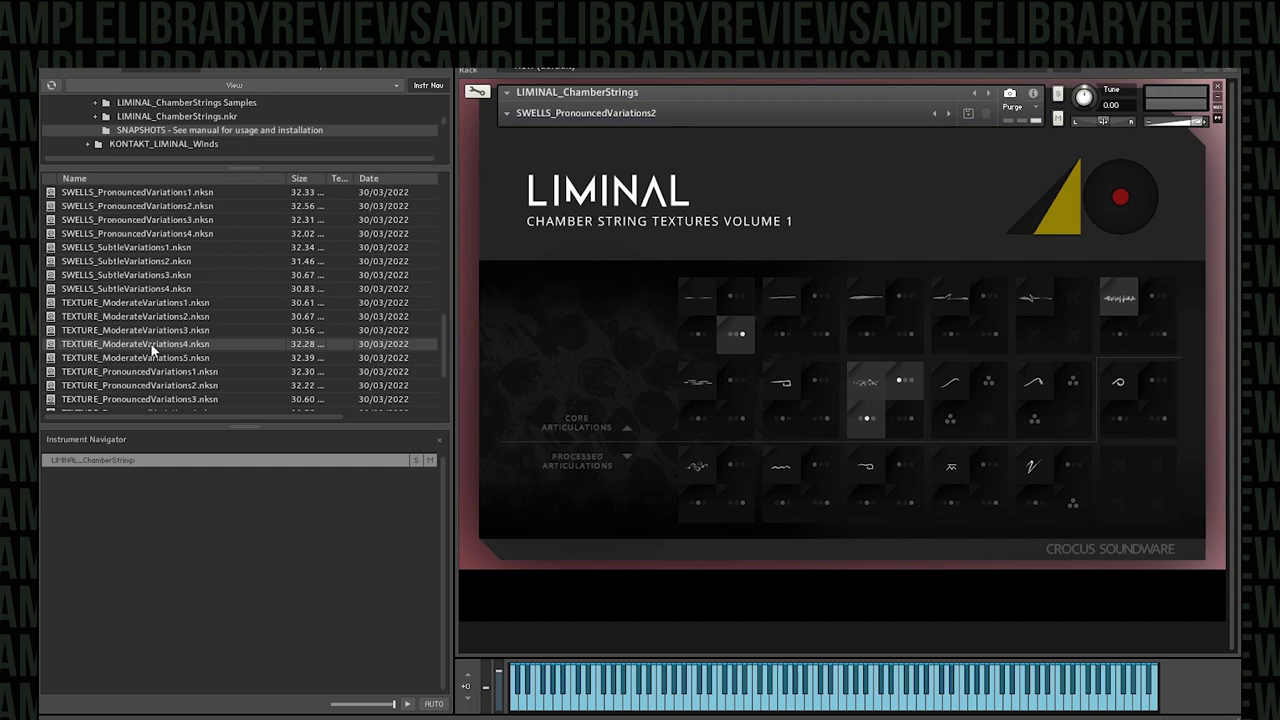
{"action": "scroll", "coordinate": [225, 343], "scroll_direction": "down", "scroll_amount": 1}
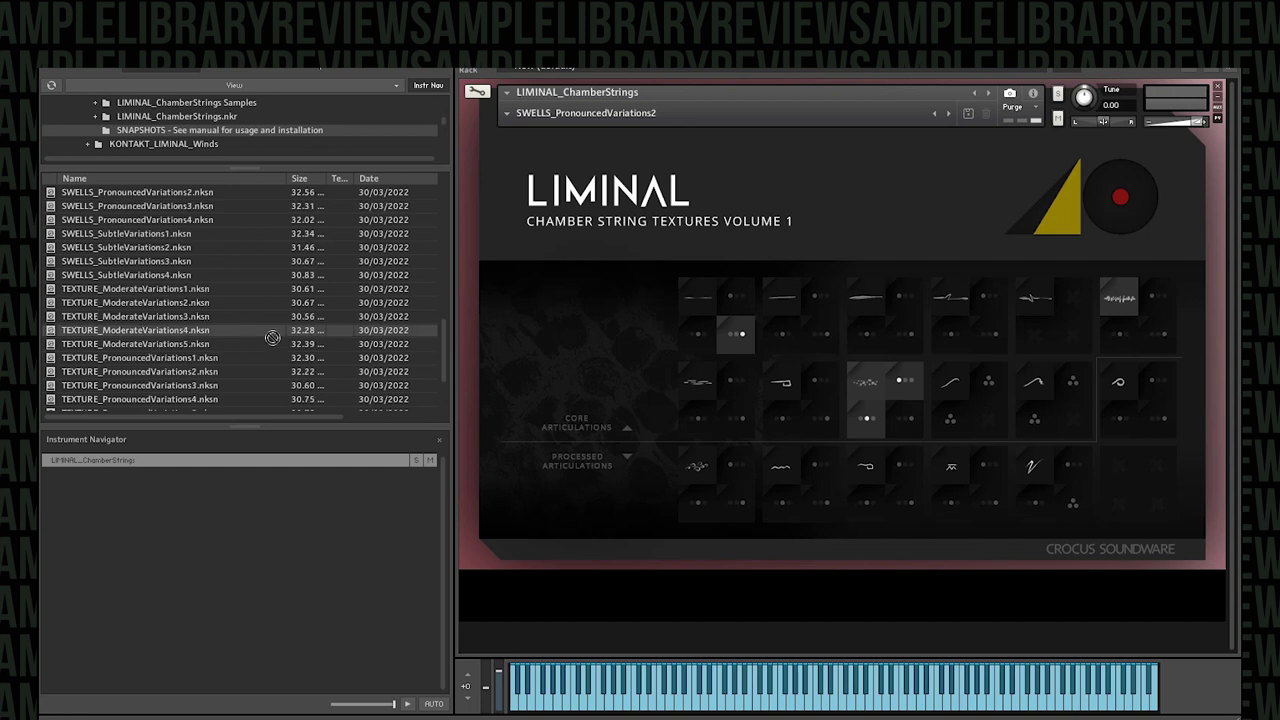
{"action": "double_click", "coordinate": [153, 371]}
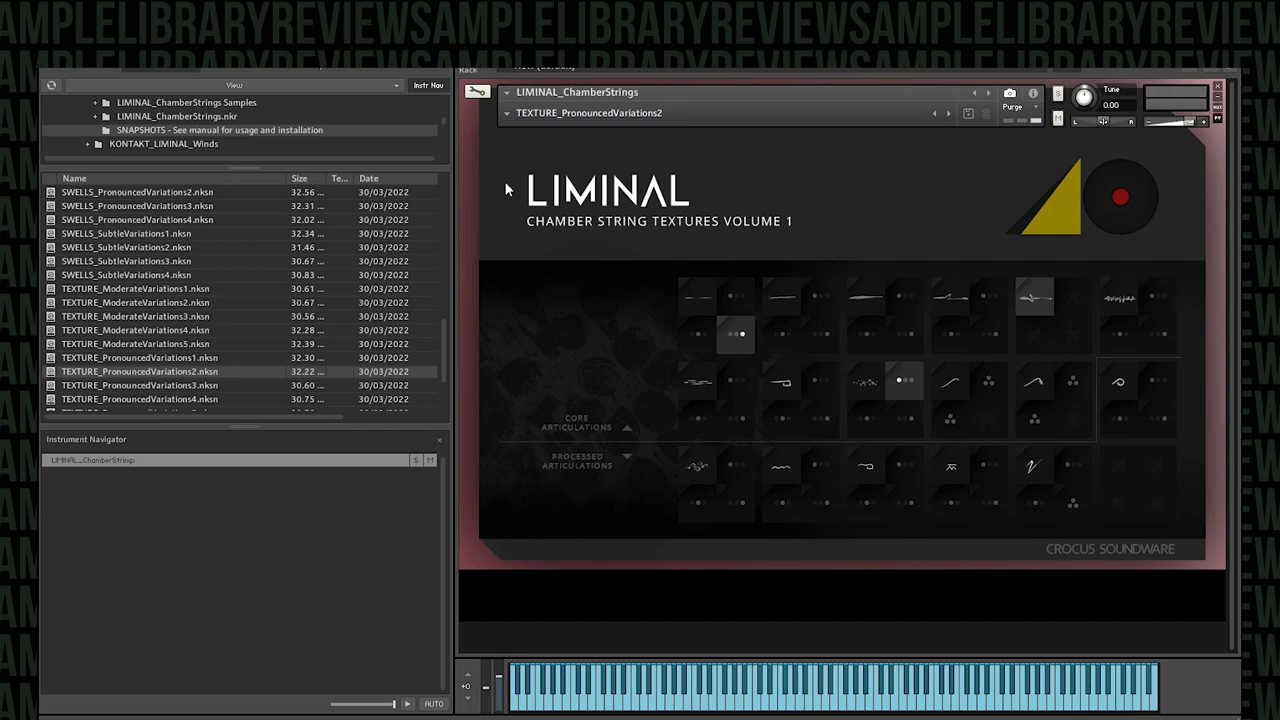
- Return from the snapshots list to its parent folder, KONTAKT_LIMINAL_ChamberStringTexturesVolume1
{"action": "scroll", "coordinate": [330, 266], "scroll_direction": "down", "scroll_amount": 1}
{"action": "scroll", "coordinate": [330, 267], "scroll_direction": "up", "scroll_amount": 3}
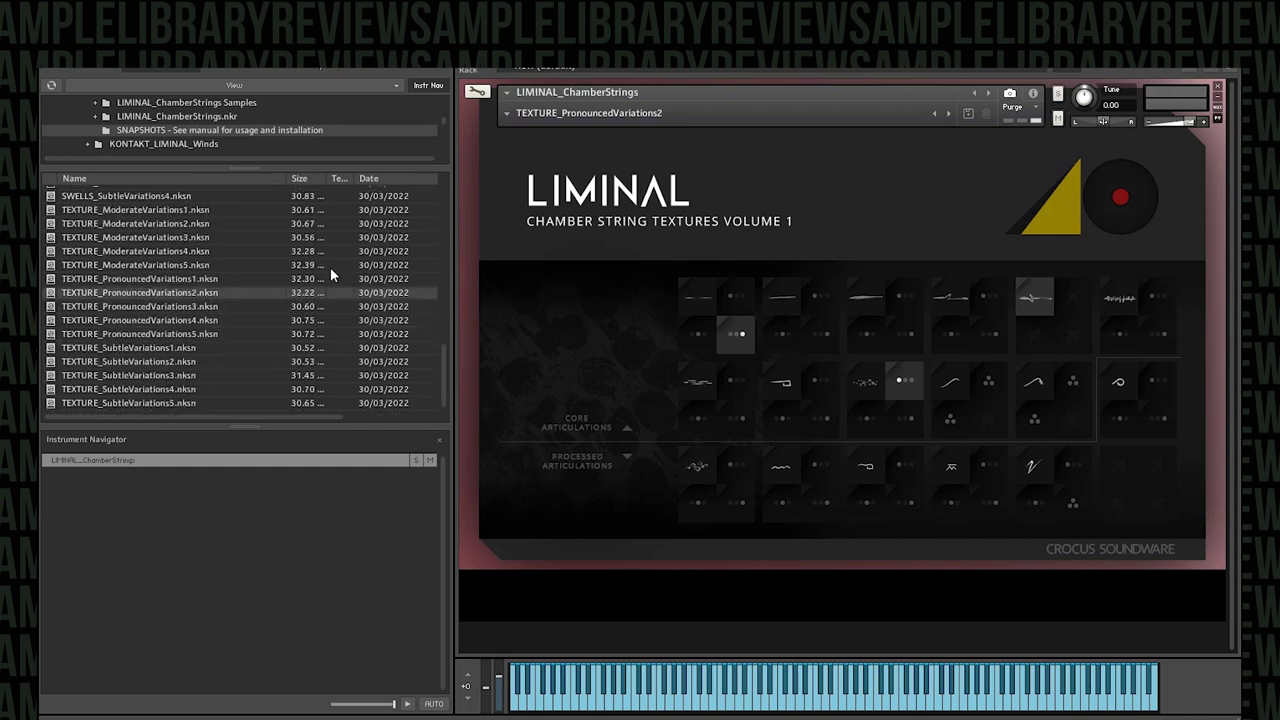
{"action": "scroll", "coordinate": [330, 267], "scroll_direction": "up", "scroll_amount": 8}
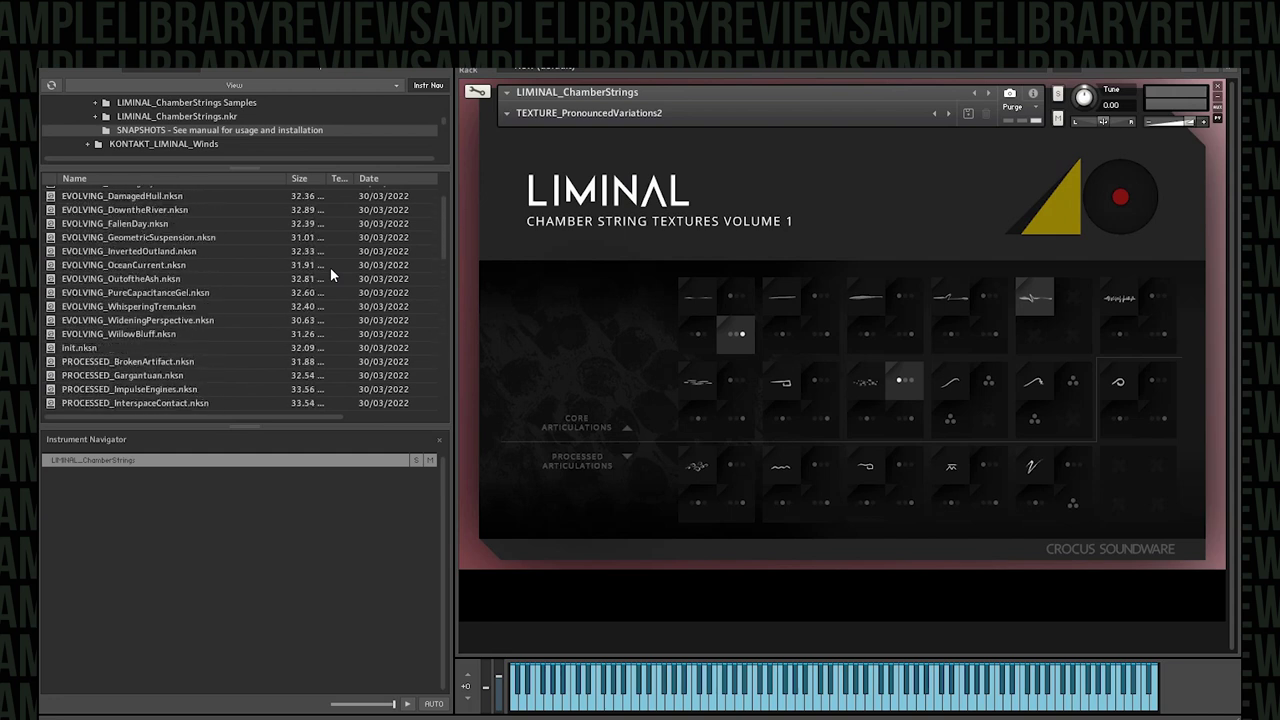
{"action": "scroll", "coordinate": [330, 267], "scroll_direction": "up", "scroll_amount": 2}
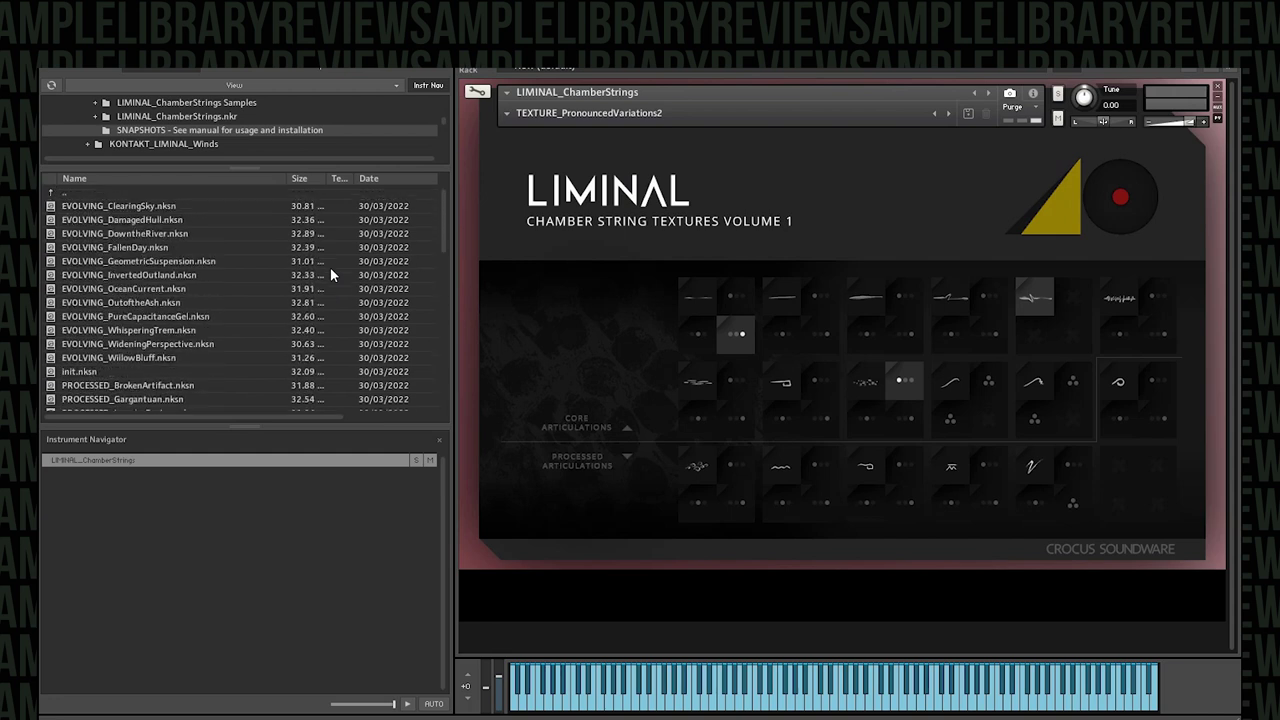
{"action": "left_click", "coordinate": [56, 193]}
{"action": "double_click", "coordinate": [56, 193]}
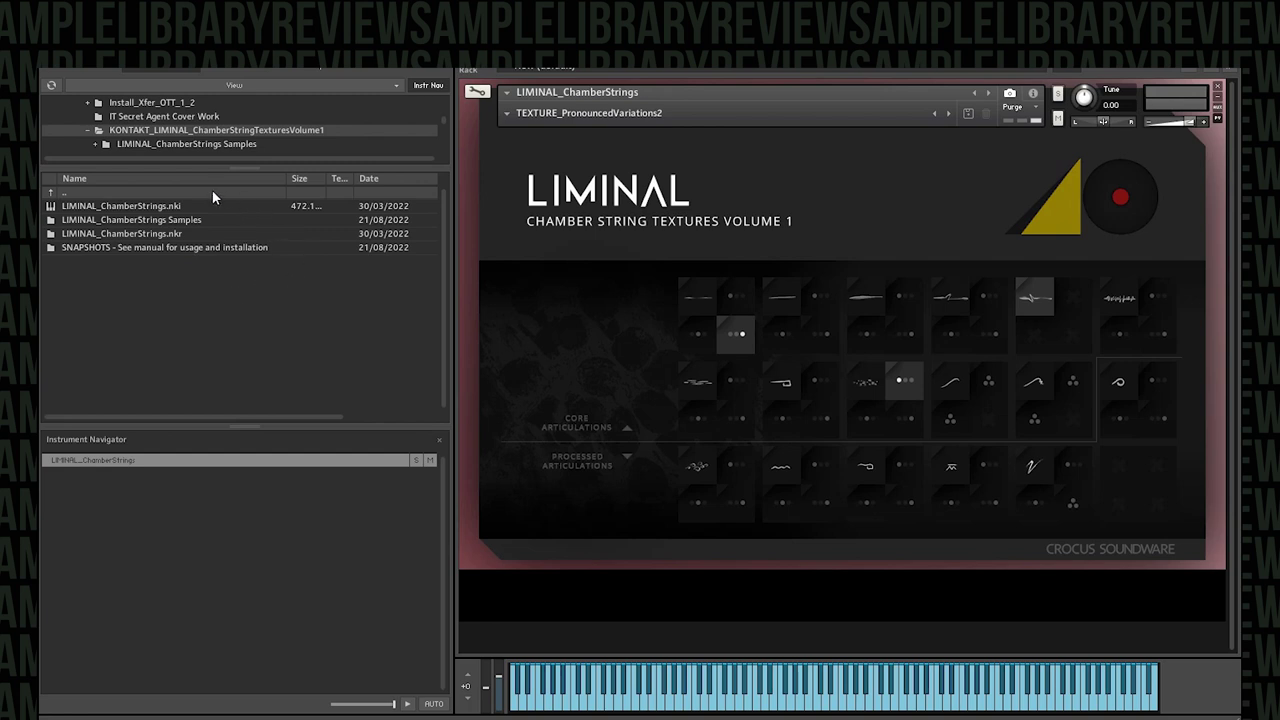
- Collapse the KONTAKT_LIMINAL_ChamberStringTexturesVolume1 folder and show the contents of KONTAKT_LIMINAL_Winds
{"action": "left_click", "coordinate": [87, 133]}
{"action": "scroll", "coordinate": [124, 133], "scroll_direction": "down", "scroll_amount": 2}
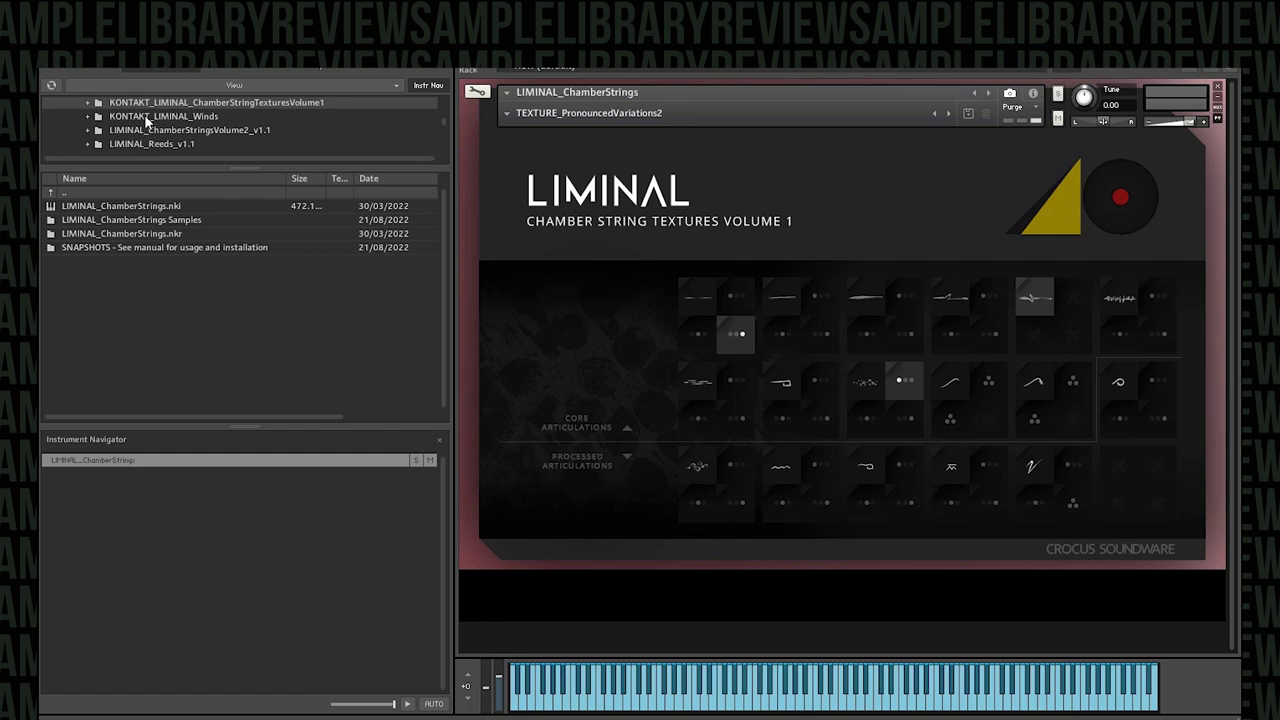
{"action": "left_click", "coordinate": [125, 117]}
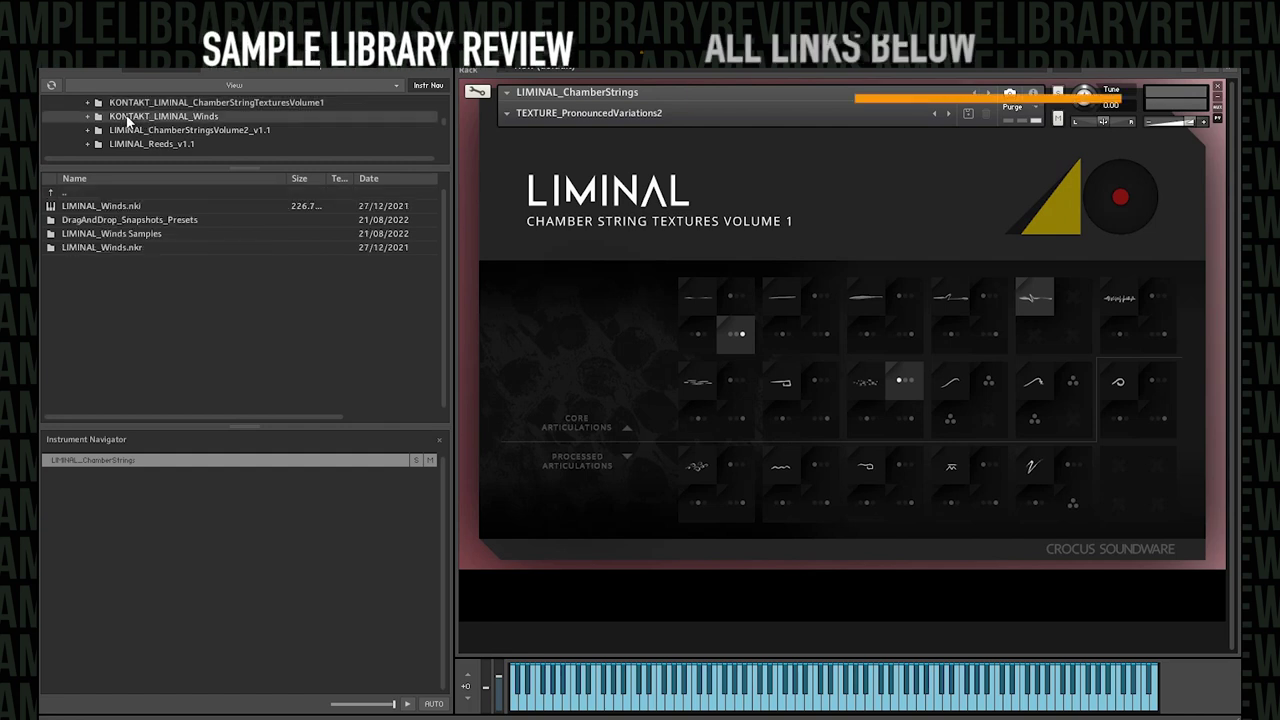
- Replace the loaded instrument with LIMINAL_ChamberStringsVolume2.nki from the v1.1 subfolder of LIMINAL_ChamberStringsVolume2_v1.1
{"action": "left_click", "coordinate": [129, 132]}
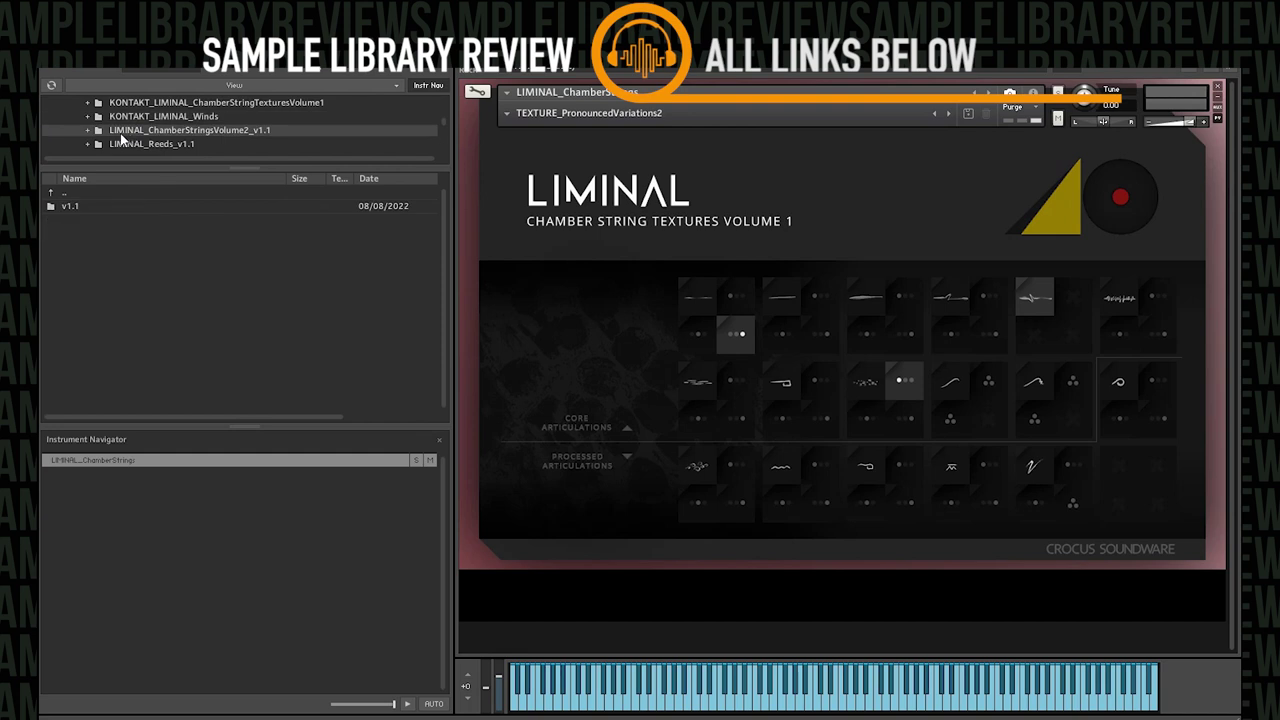
{"action": "left_click", "coordinate": [87, 130]}
{"action": "left_click", "coordinate": [123, 145]}
{"action": "left_click_drag", "start_coordinate": [111, 205], "coordinate": [648, 148]}
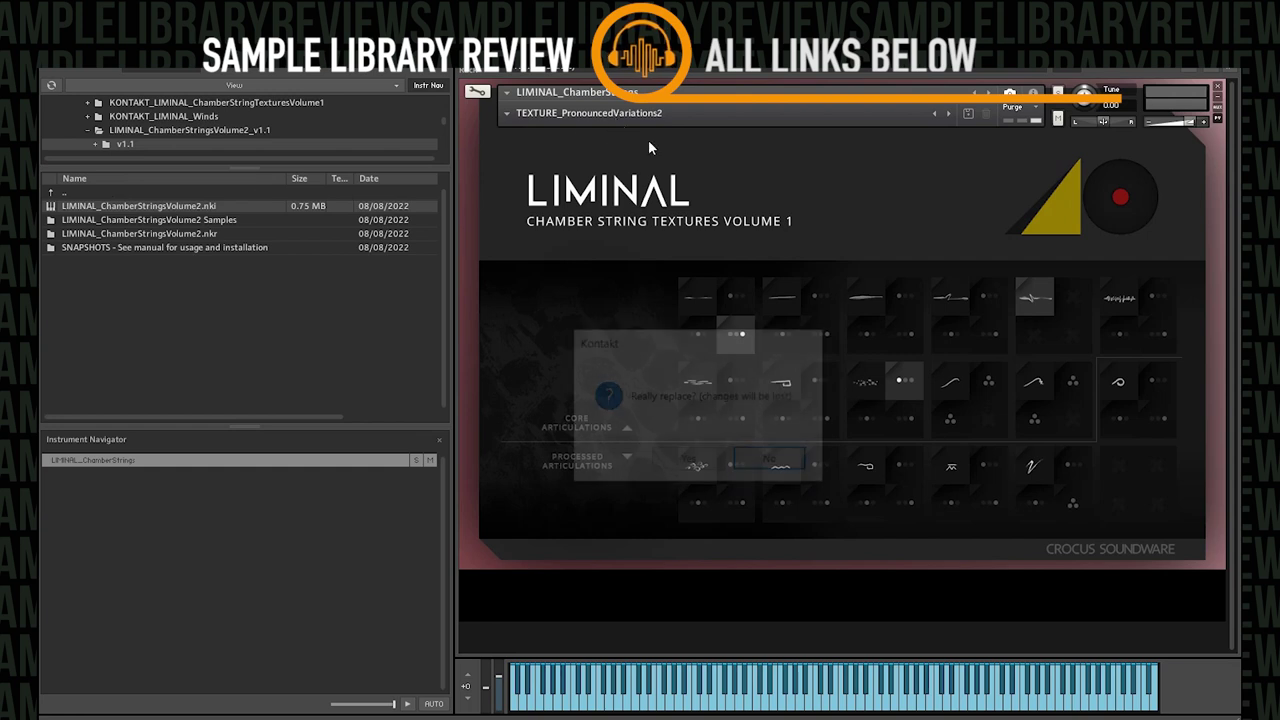
{"action": "left_click", "coordinate": [685, 458]}
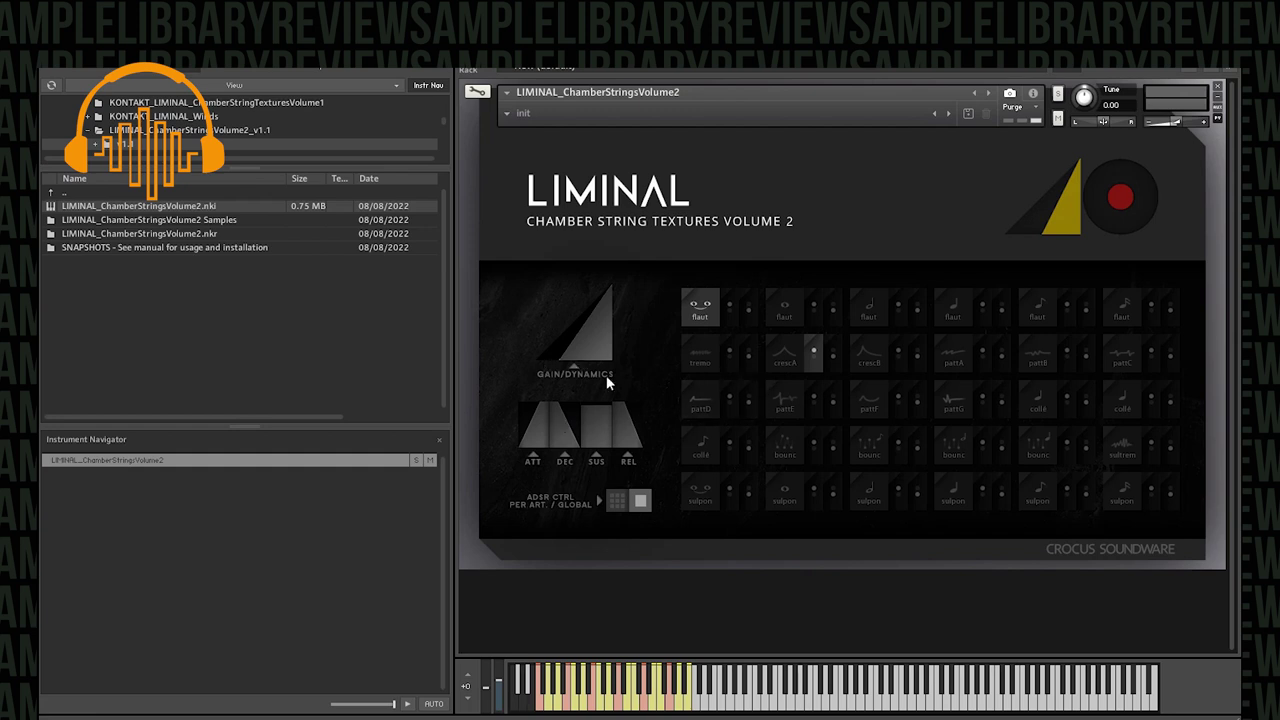
- View the articulation settings of the first flaut articulation and return to the articulation grid
{"action": "left_click", "coordinate": [688, 293]}
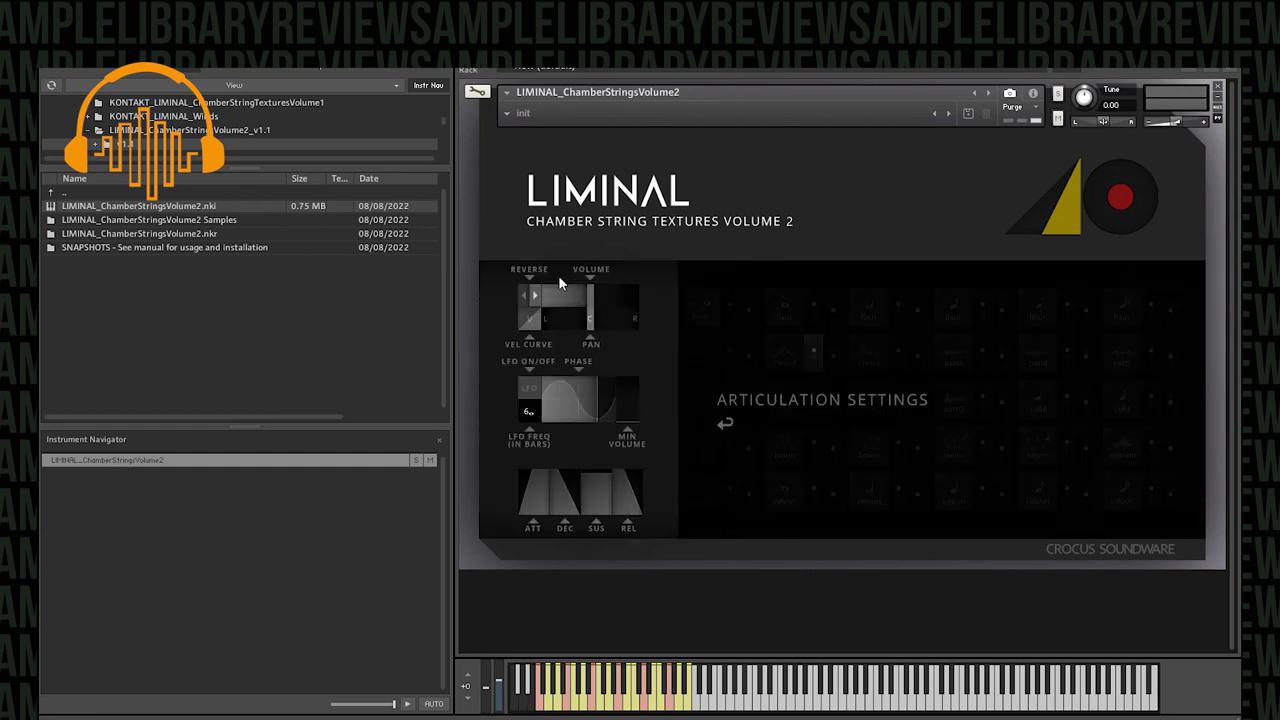
{"action": "left_click", "coordinate": [726, 425]}
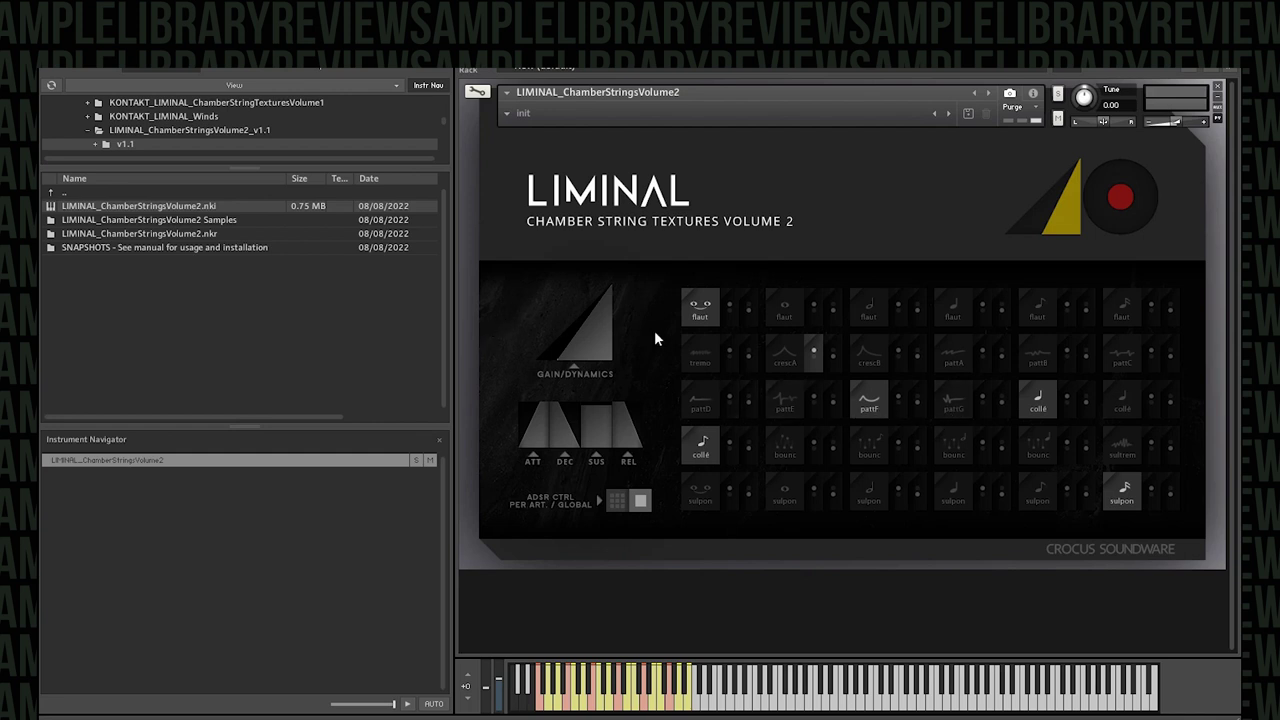
- Activate the pattD, third flaut and pattA articulations in the grid, plus the second dot switch of pattC
{"action": "left_click", "coordinate": [690, 402]}
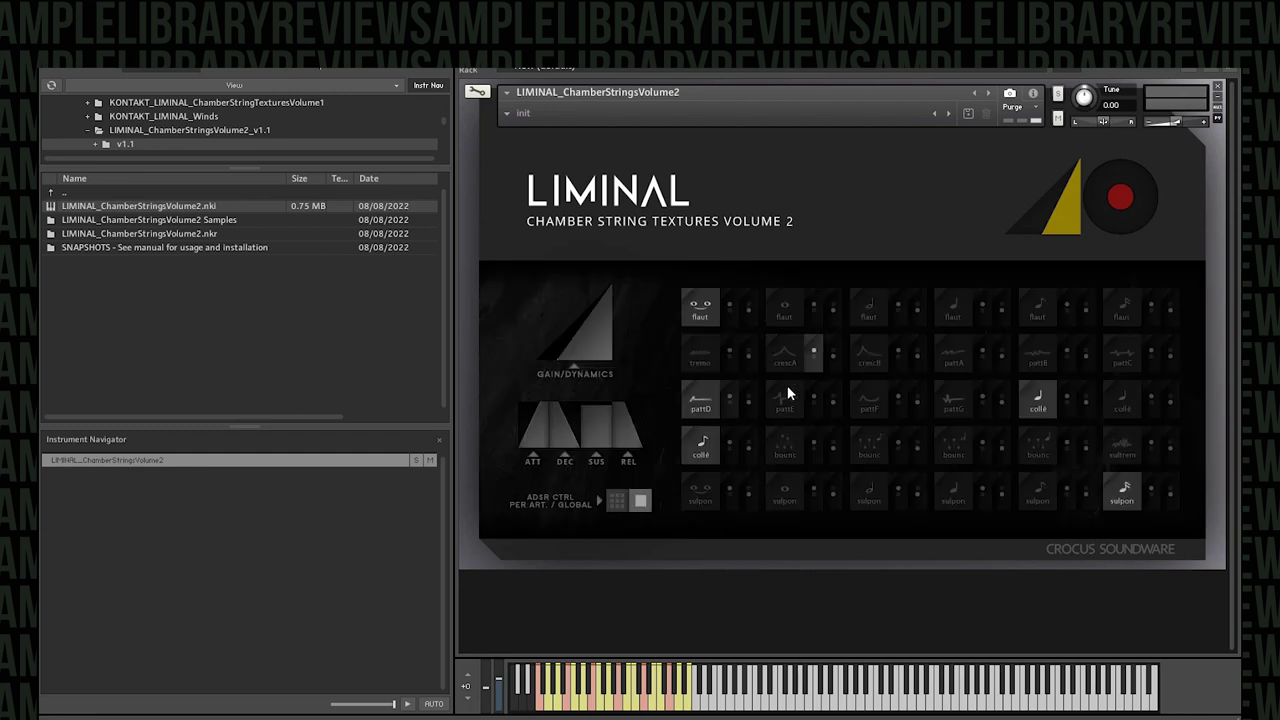
{"action": "mouse_move", "coordinate": [913, 320]}
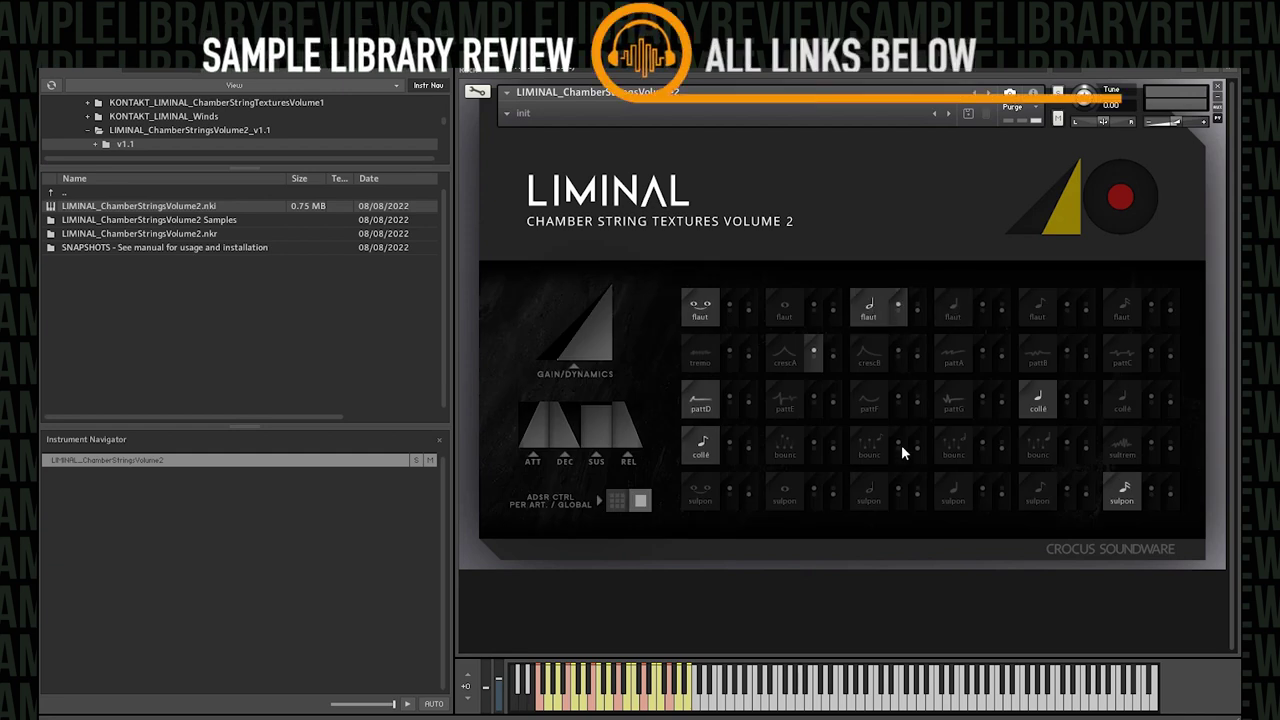
{"action": "left_click", "coordinate": [1166, 358]}
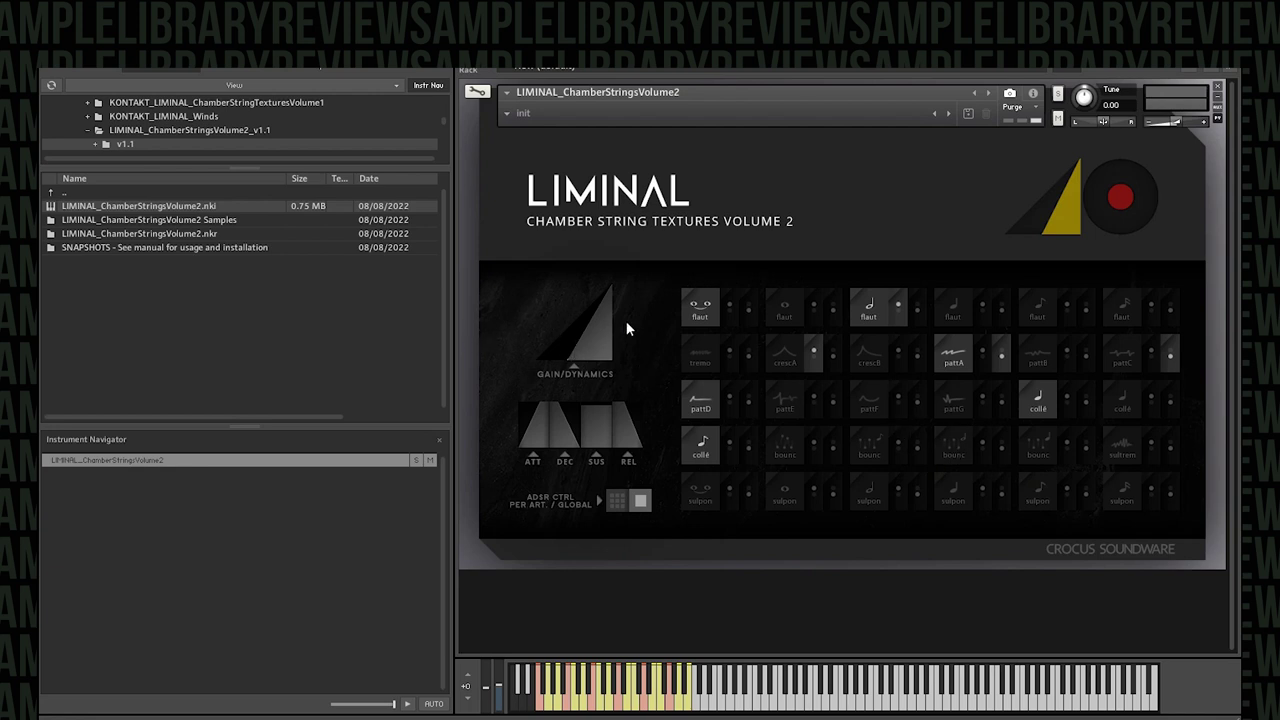
- Load the Evolving - At the Edge snapshot from the SNAPSHOTS folder of LIMINAL_ChamberStringsVolume2
{"action": "left_click", "coordinate": [134, 247]}
{"action": "double_click", "coordinate": [155, 248]}
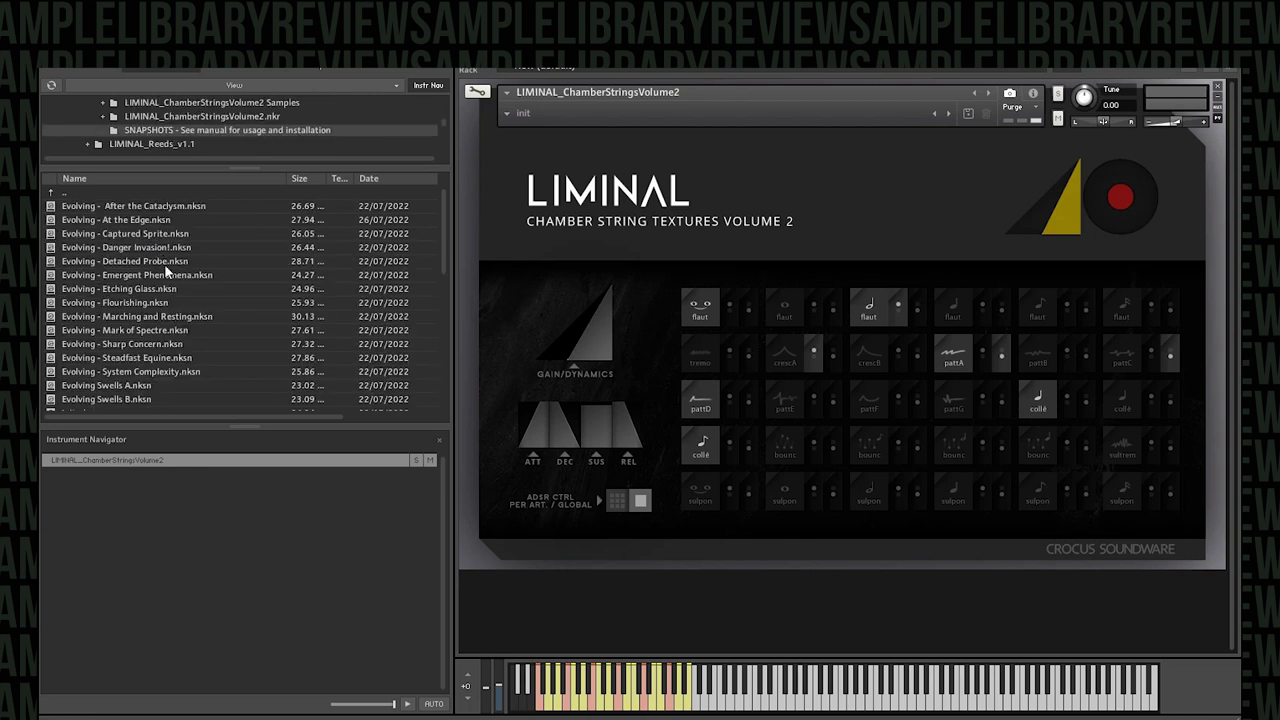
{"action": "double_click", "coordinate": [145, 218]}
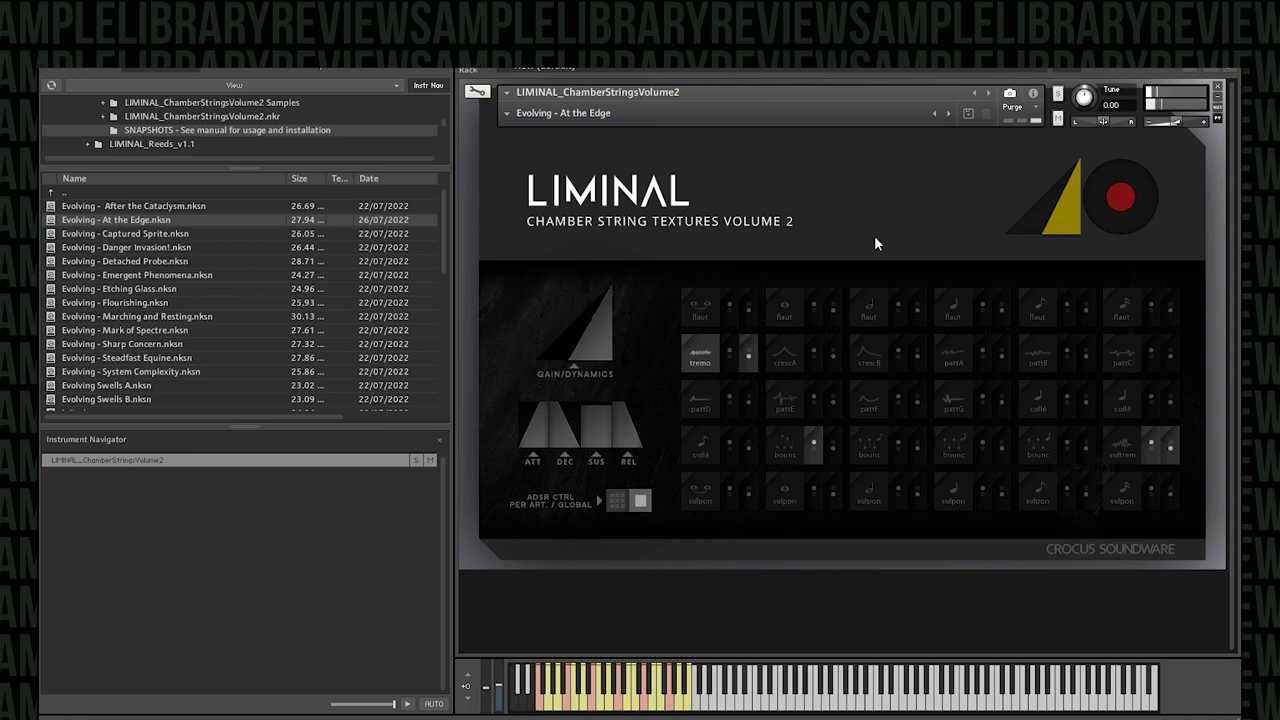
- Audition the Evolving - Mark of Spectre snapshot, followed by Evolving Swells A
{"action": "double_click", "coordinate": [143, 330]}
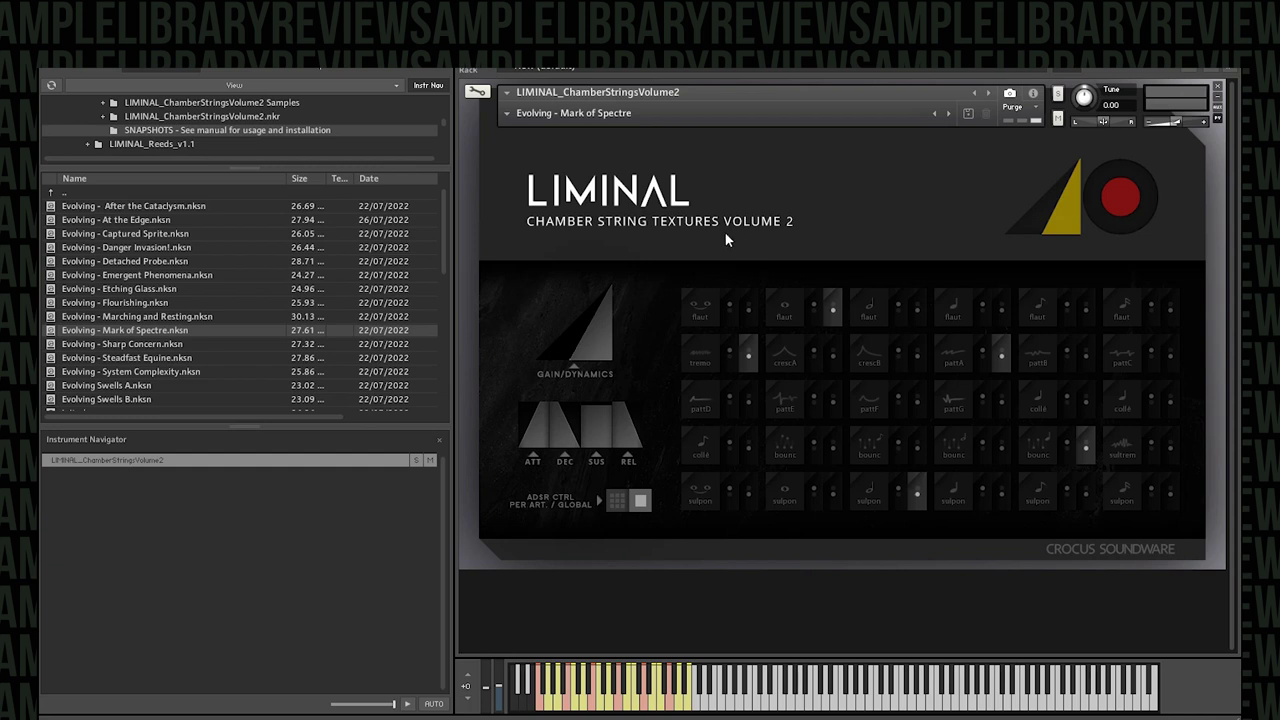
{"action": "scroll", "coordinate": [255, 302], "scroll_direction": "down", "scroll_amount": 5}
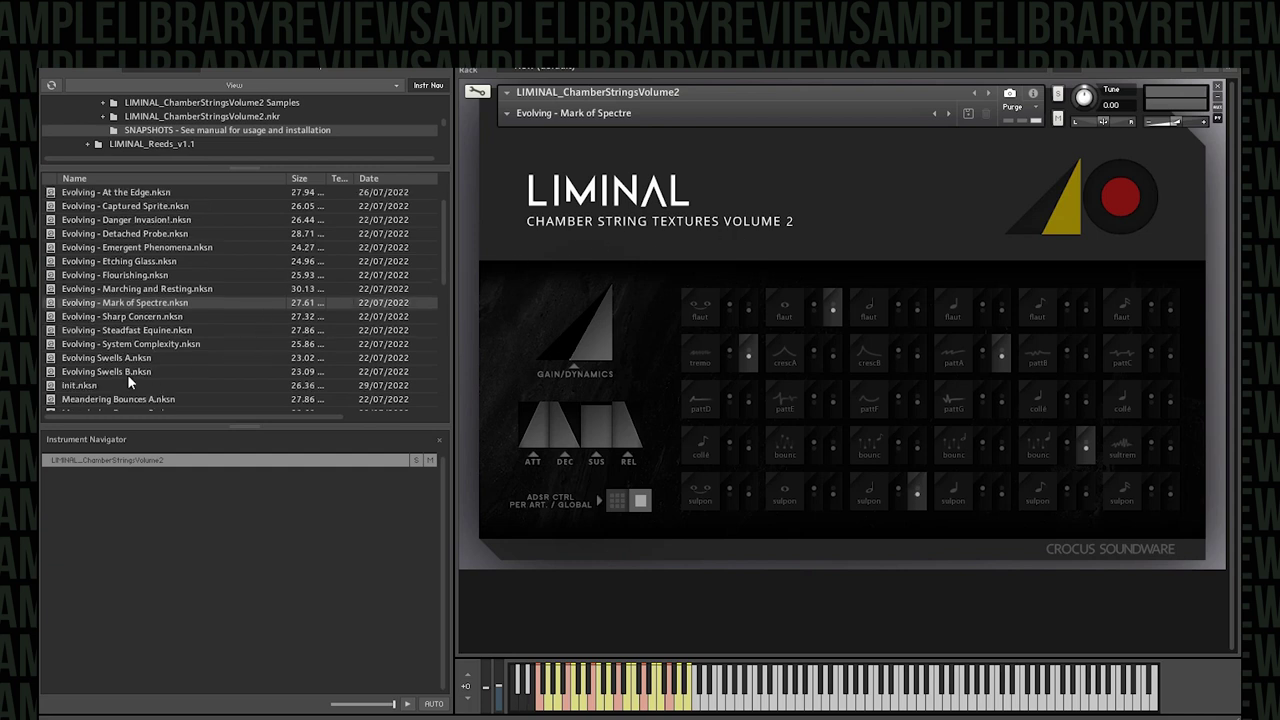
{"action": "double_click", "coordinate": [112, 318]}
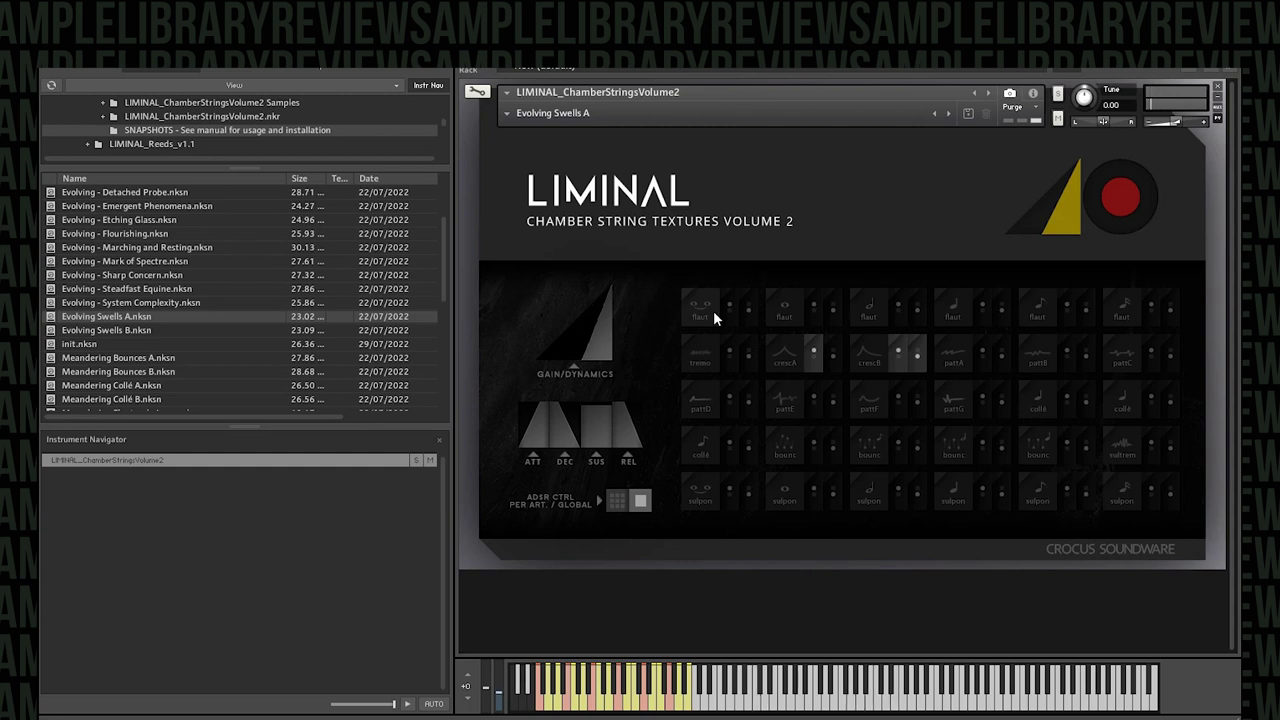
- Load the Meandering Bounces B snapshot into the Volume 2 instrument
{"action": "scroll", "coordinate": [122, 360], "scroll_direction": "down", "scroll_amount": 1}
{"action": "scroll", "coordinate": [122, 360], "scroll_direction": "down", "scroll_amount": 1}
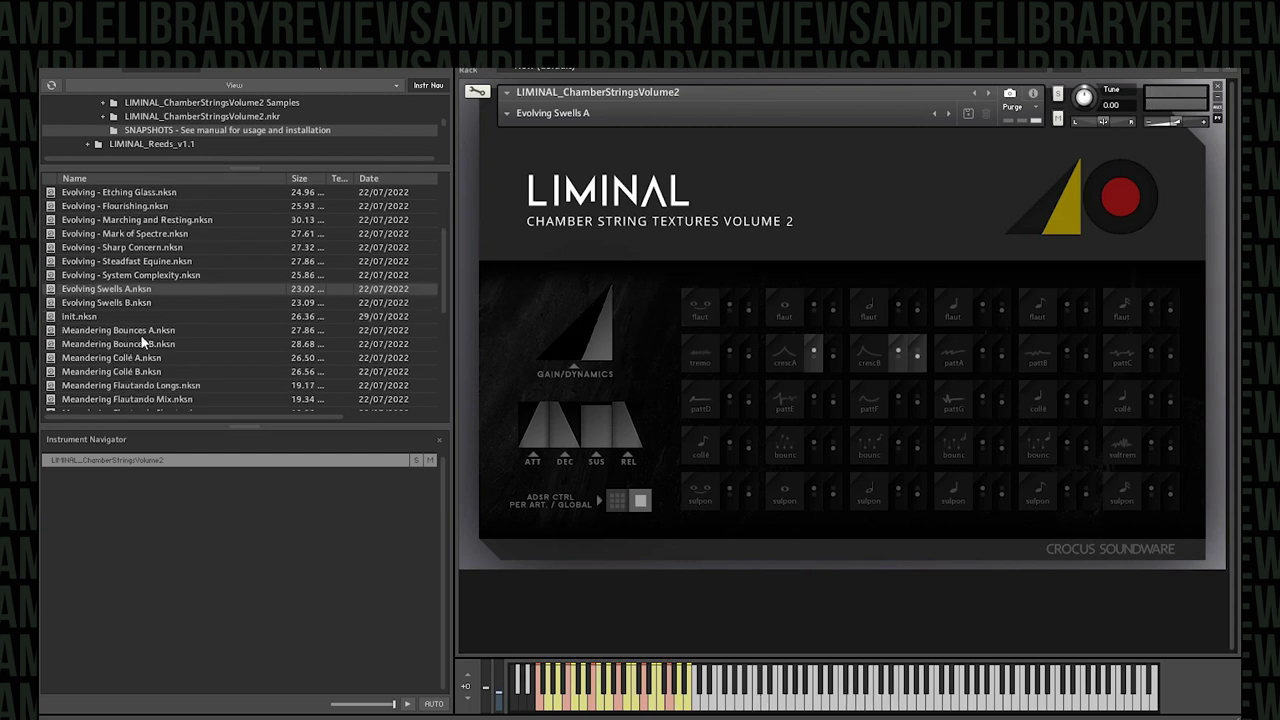
{"action": "left_click", "coordinate": [143, 344]}
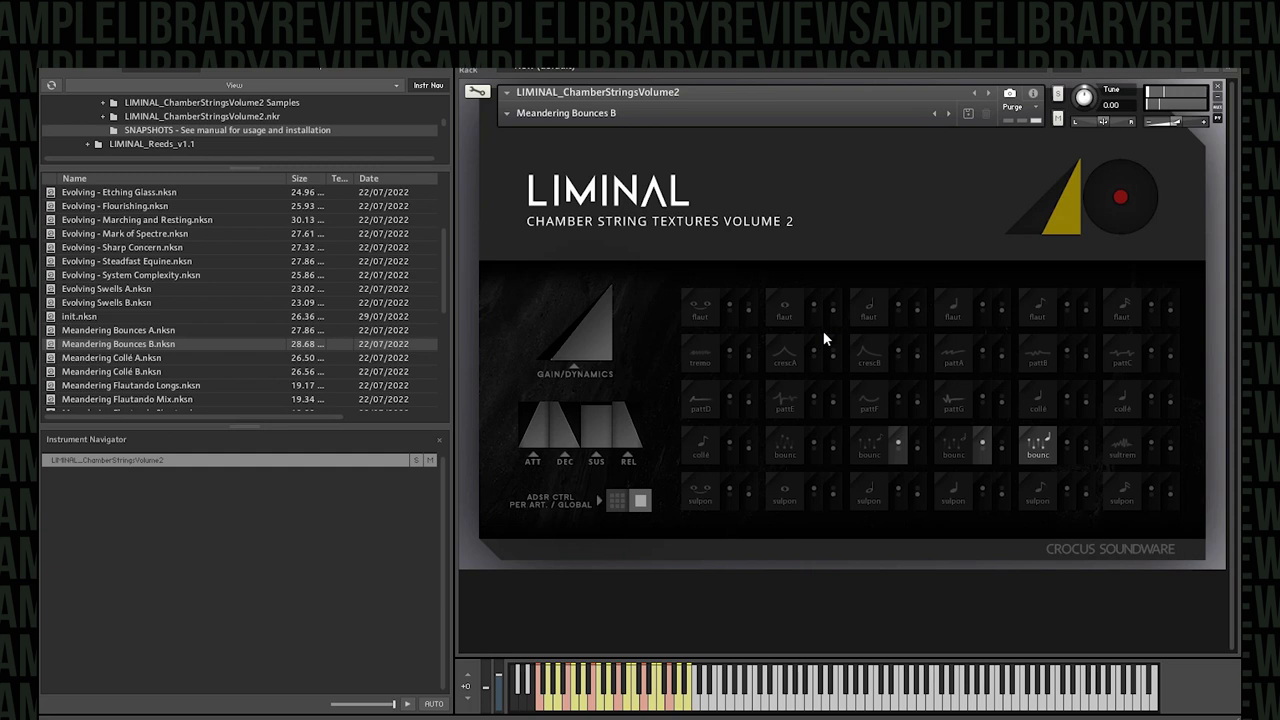
- Load the Meandering Flautando Longs snapshot into the Volume 2 instrument
{"action": "scroll", "coordinate": [190, 316], "scroll_direction": "down", "scroll_amount": 1}
{"action": "scroll", "coordinate": [189, 316], "scroll_direction": "down", "scroll_amount": 1}
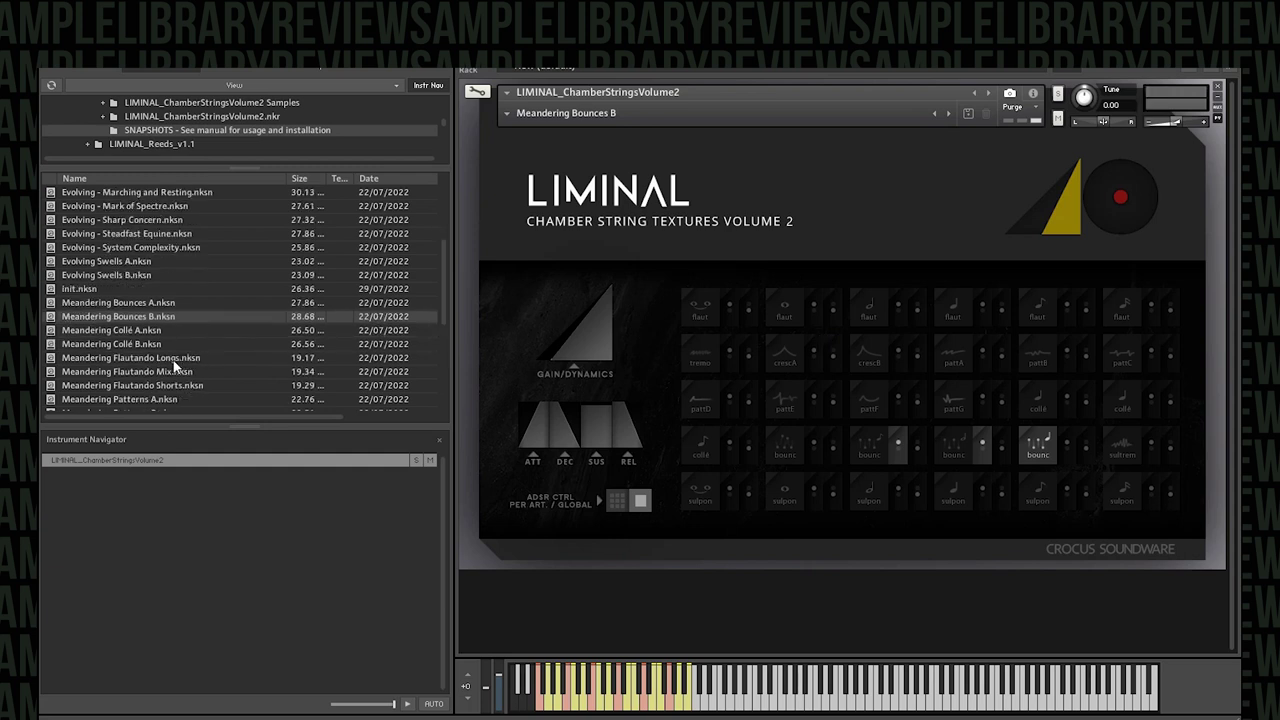
{"action": "left_click_drag", "start_coordinate": [175, 360], "coordinate": [479, 366]}
{"action": "left_click_drag", "start_coordinate": [760, 314], "coordinate": [760, 314]}
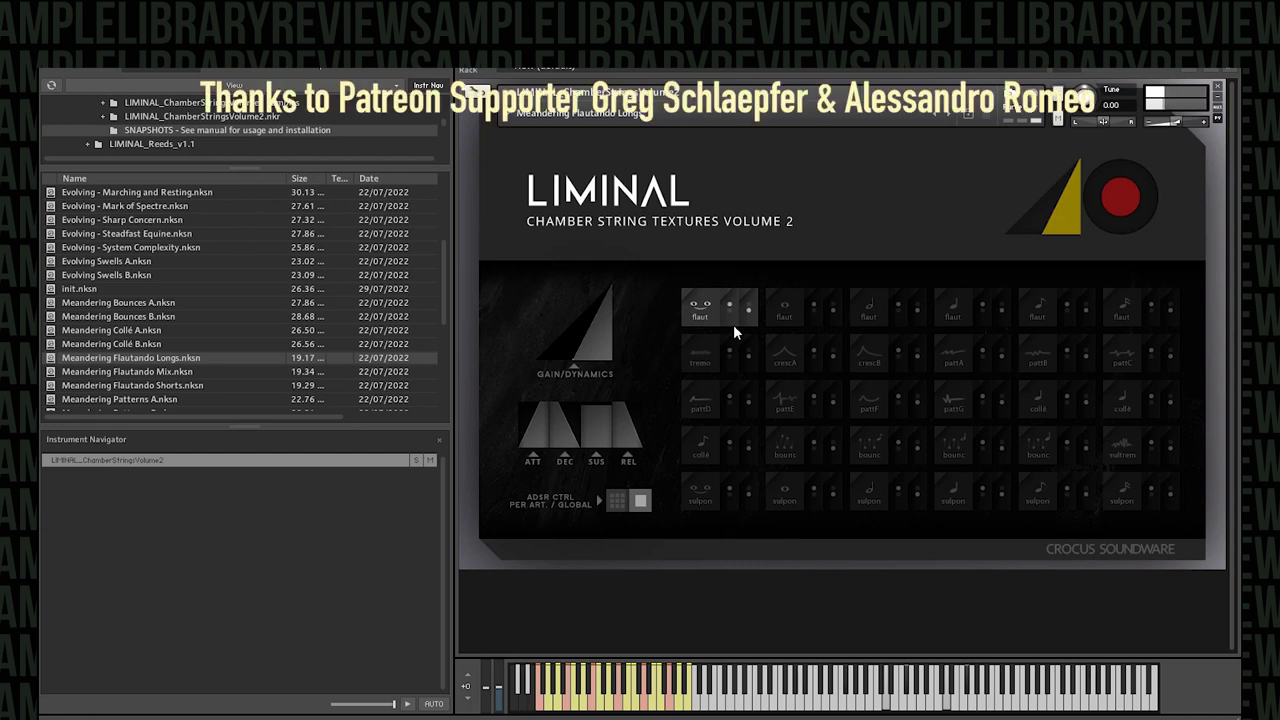
- Audition the Meandering Patterns E snapshot, followed by Meandering Sul Pont Longs
{"action": "scroll", "coordinate": [361, 380], "scroll_direction": "down", "scroll_amount": 1}
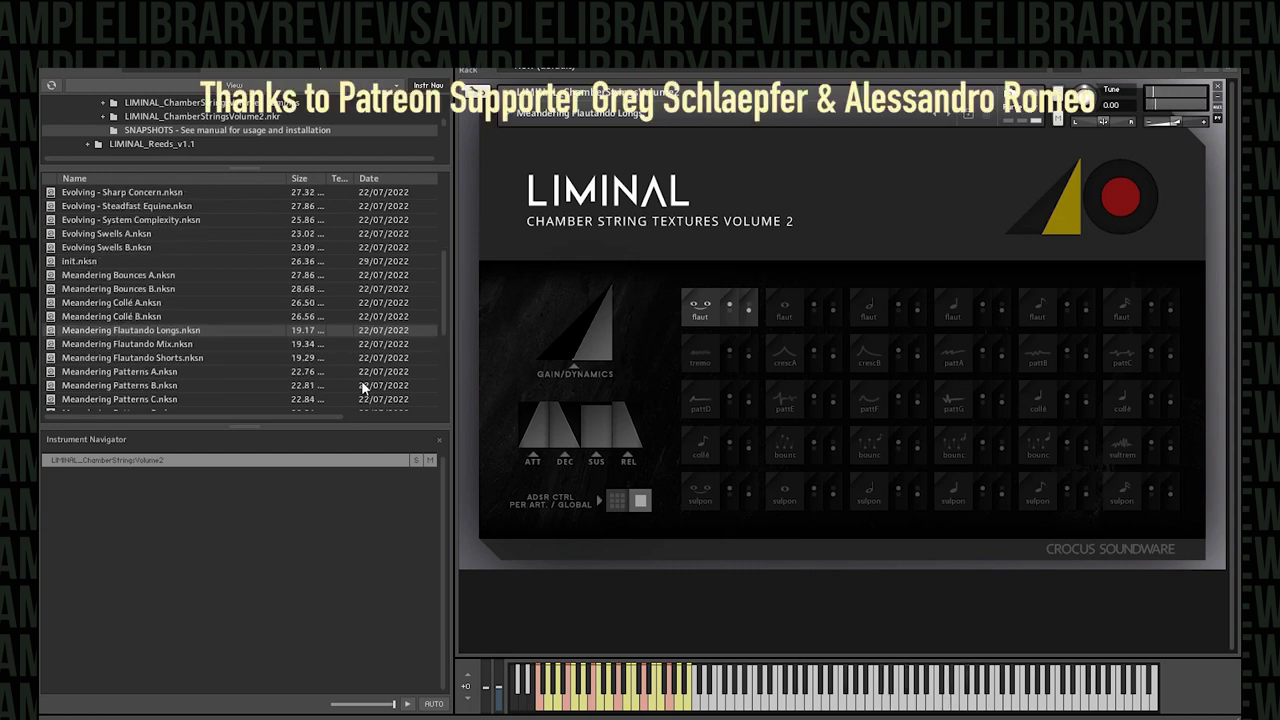
{"action": "scroll", "coordinate": [361, 380], "scroll_direction": "down", "scroll_amount": 4}
{"action": "left_click", "coordinate": [148, 316]}
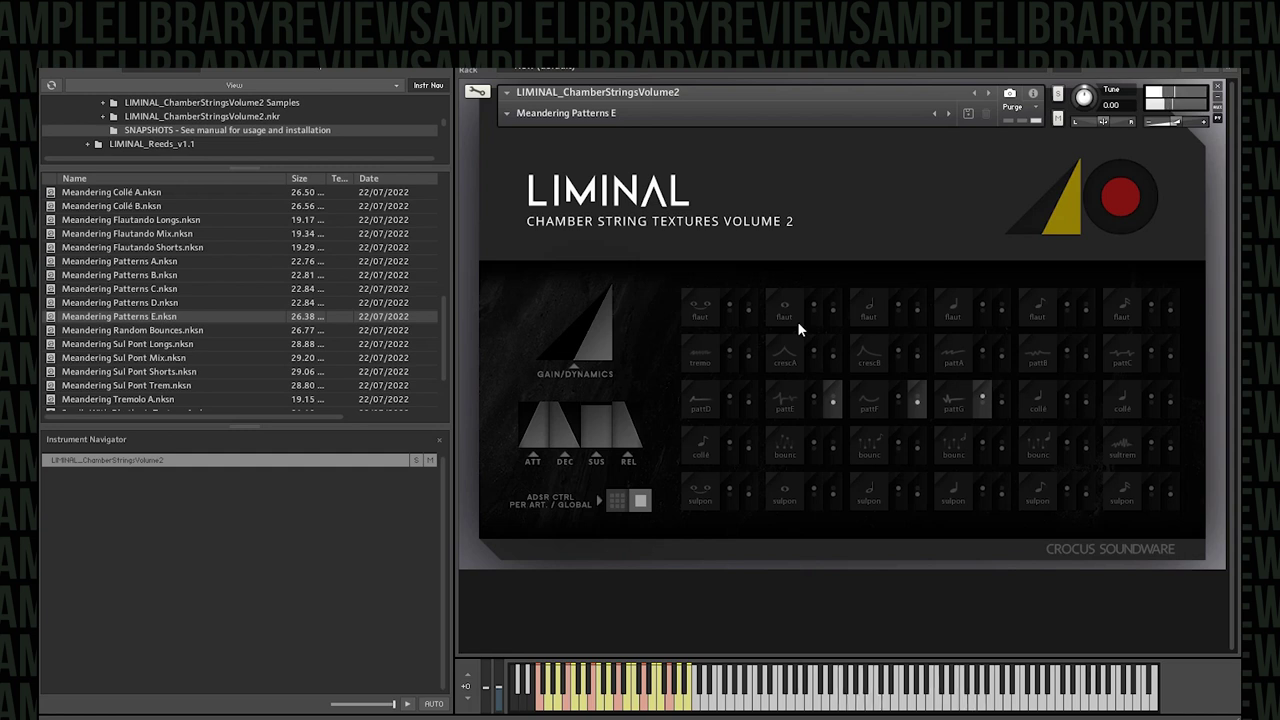
{"action": "scroll", "coordinate": [235, 264], "scroll_direction": "down", "scroll_amount": 3}
{"action": "left_click_drag", "start_coordinate": [148, 305], "coordinate": [697, 338]}
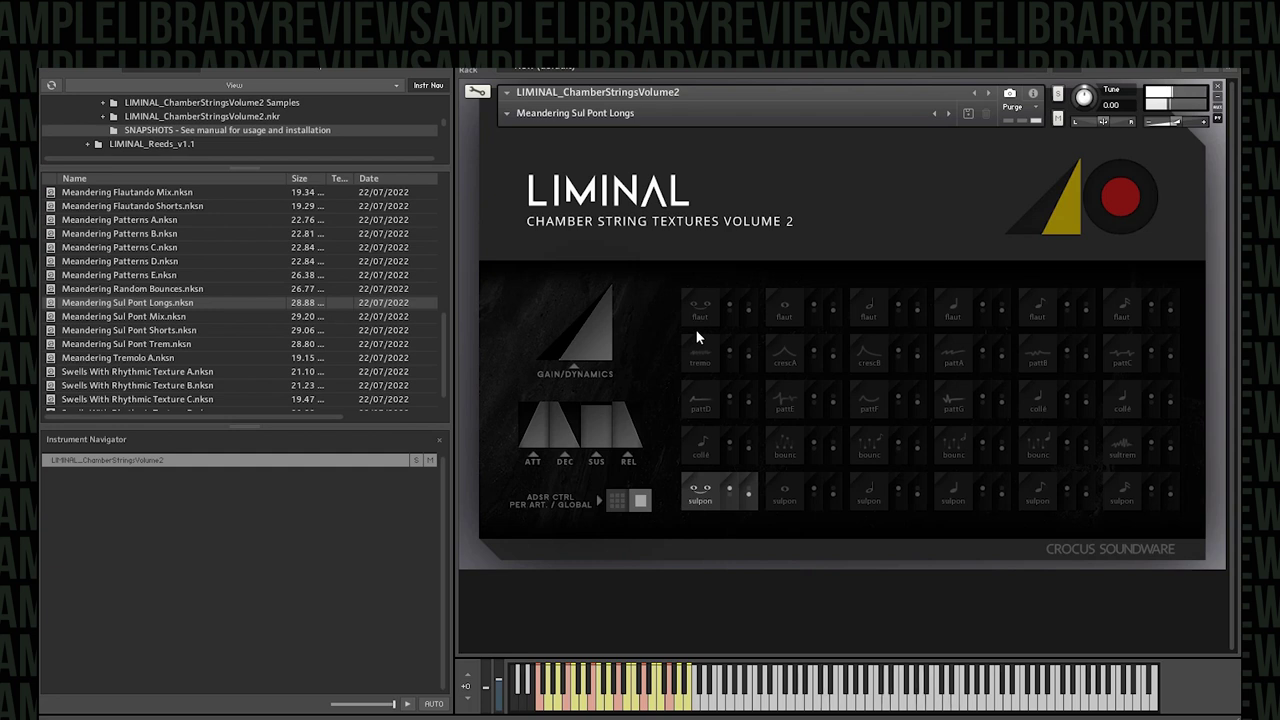
- Audition the Meandering Tremolo A snapshot, followed by Swells With Rhythmic Texture E
{"action": "scroll", "coordinate": [215, 316], "scroll_direction": "down", "scroll_amount": 2}
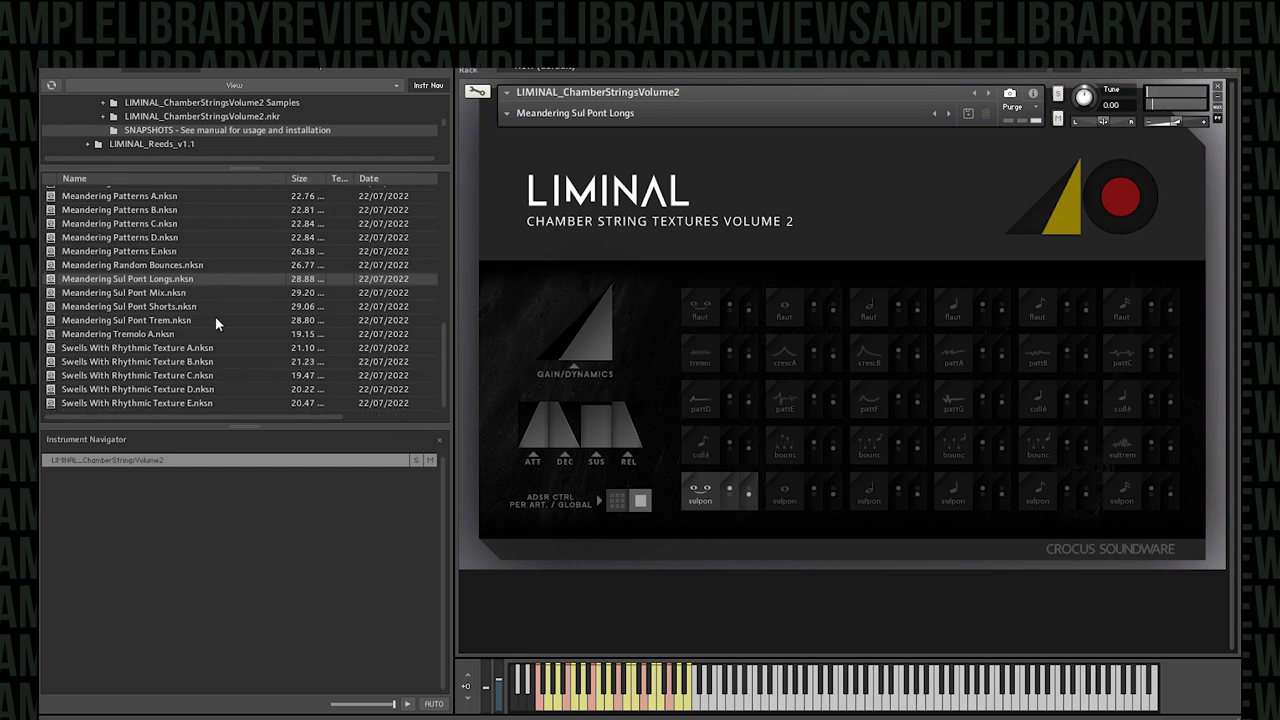
{"action": "left_click", "coordinate": [190, 389]}
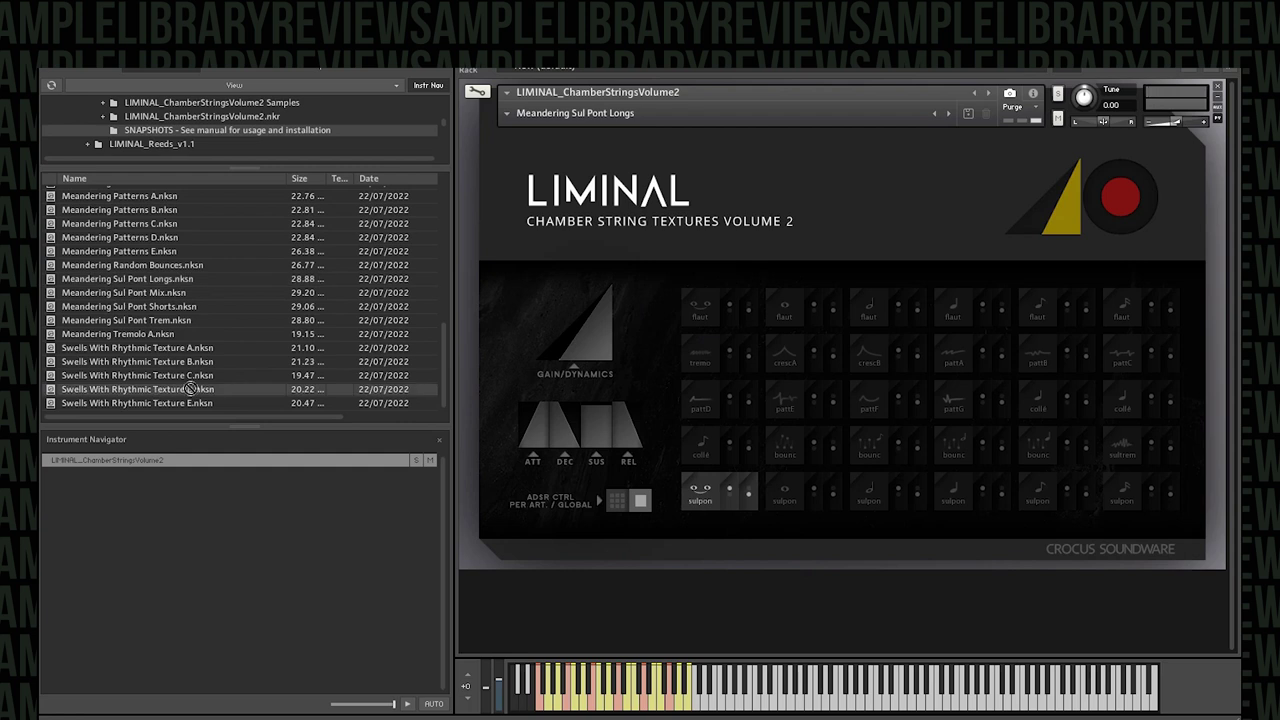
{"action": "left_click", "coordinate": [150, 333]}
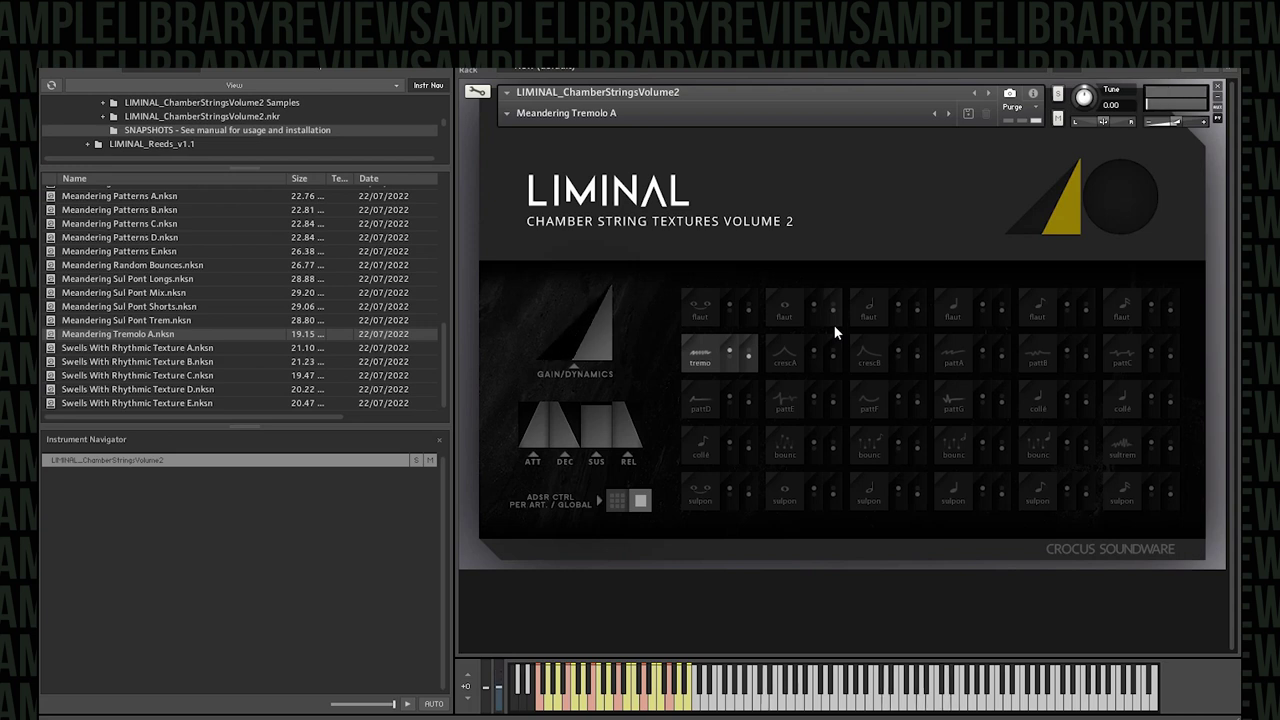
{"action": "double_click", "coordinate": [168, 404]}
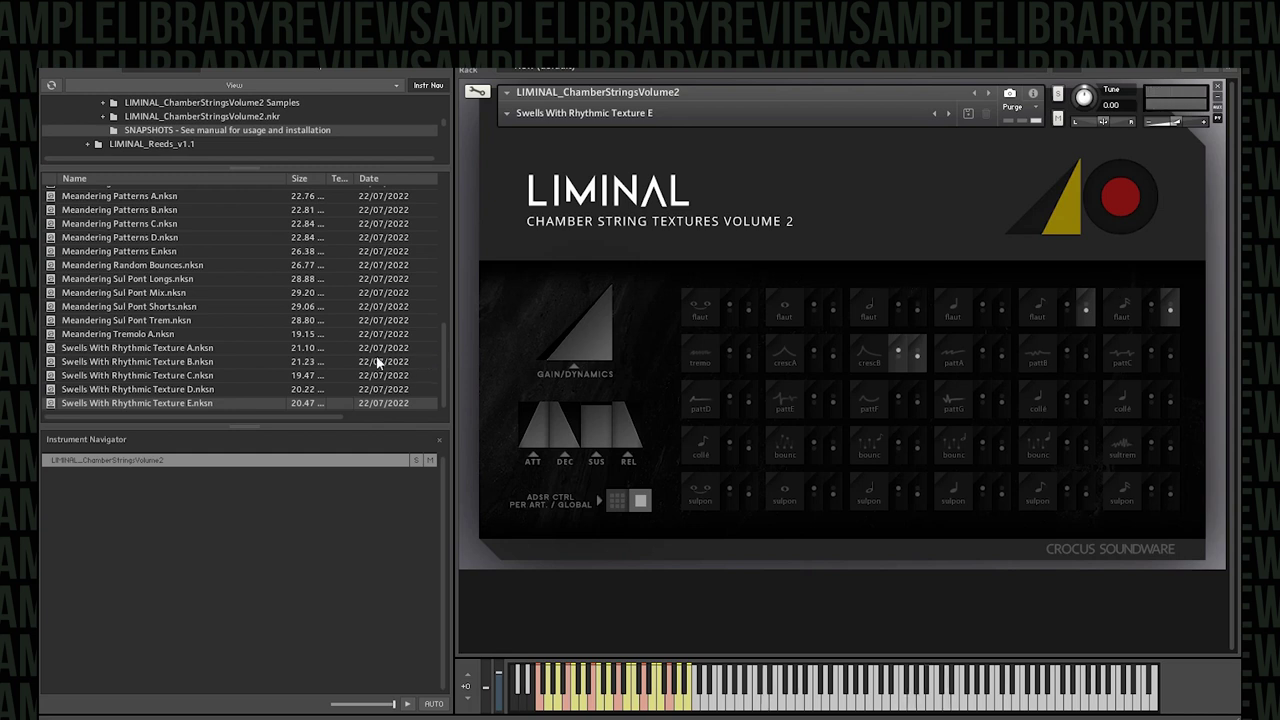
- Look through the Volume 2 snapshot list and reset the instrument with the init snapshot
{"action": "scroll", "coordinate": [316, 345], "scroll_direction": "up", "scroll_amount": 5}
{"action": "scroll", "coordinate": [316, 347], "scroll_direction": "up", "scroll_amount": 4}
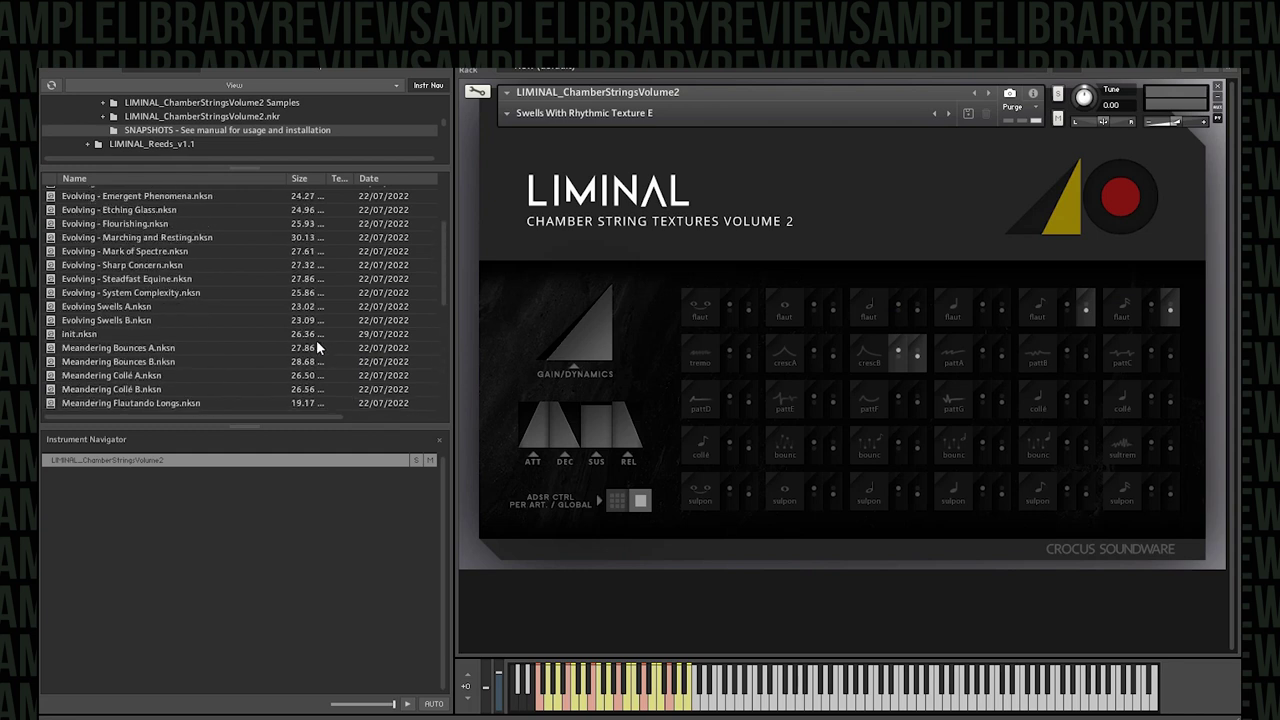
{"action": "scroll", "coordinate": [316, 345], "scroll_direction": "down", "scroll_amount": 6}
{"action": "scroll", "coordinate": [313, 345], "scroll_direction": "down", "scroll_amount": 1}
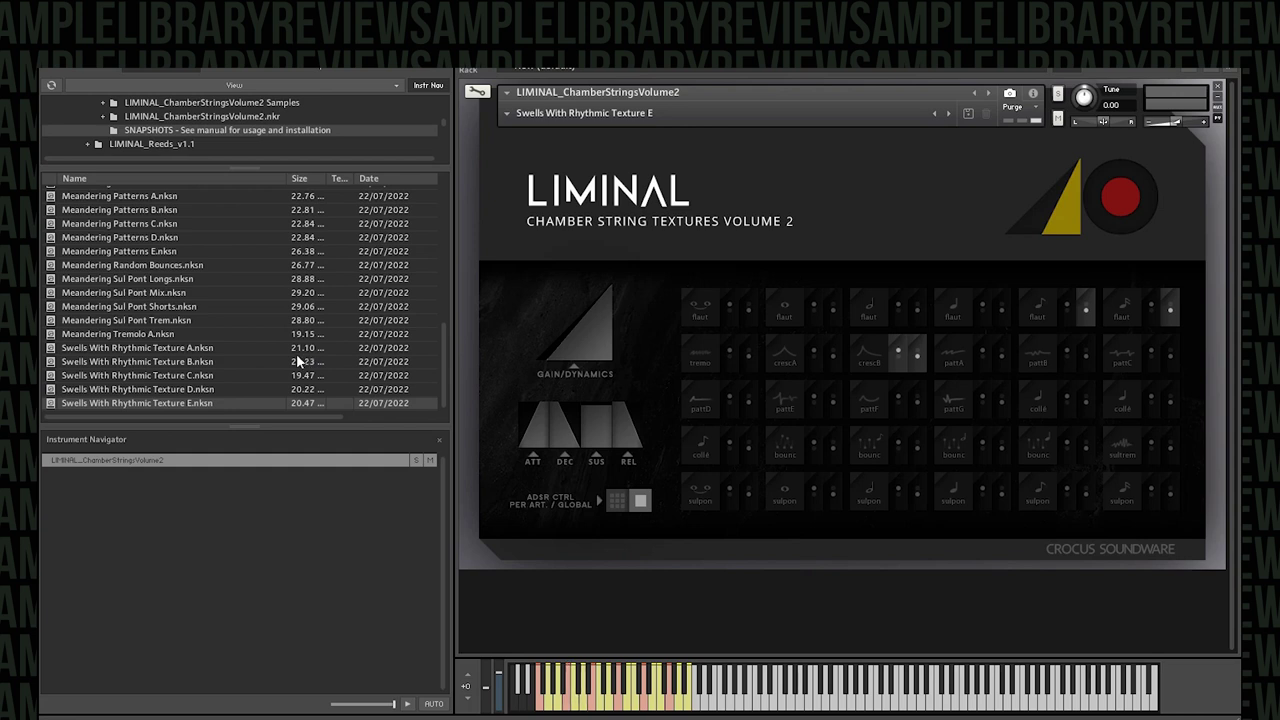
{"action": "scroll", "coordinate": [171, 282], "scroll_direction": "up", "scroll_amount": 6}
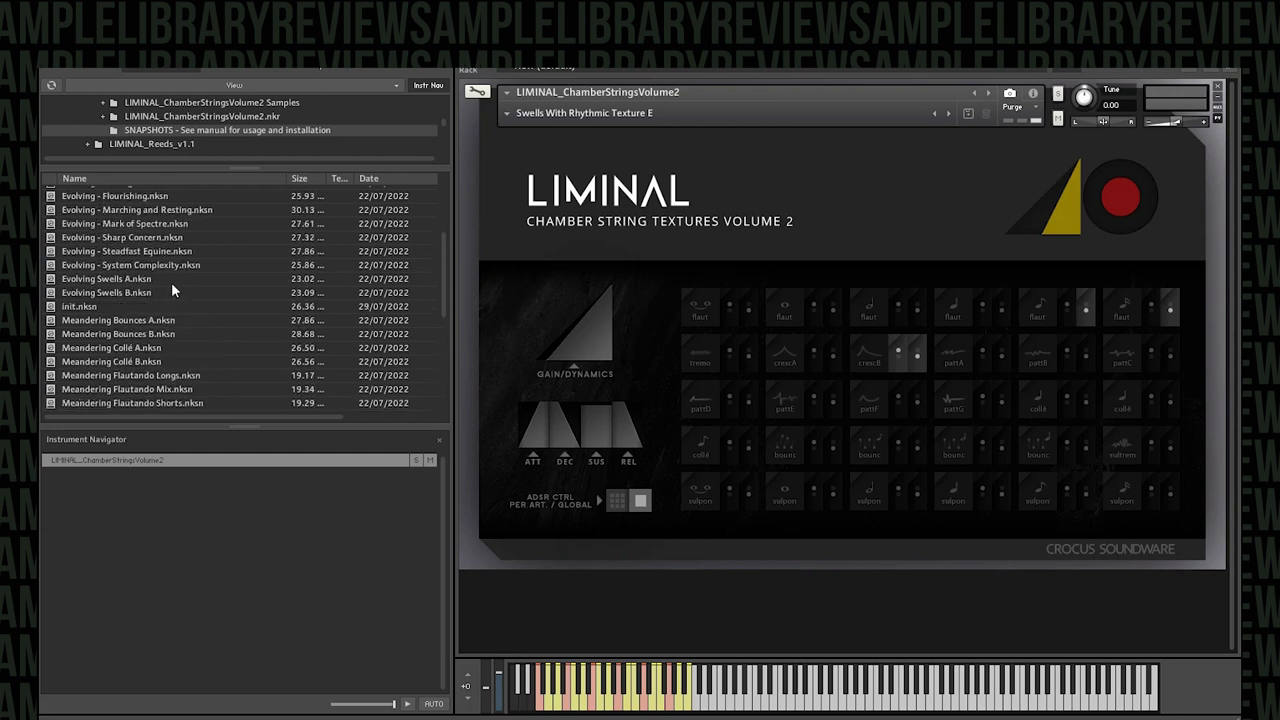
{"action": "double_click", "coordinate": [82, 307]}
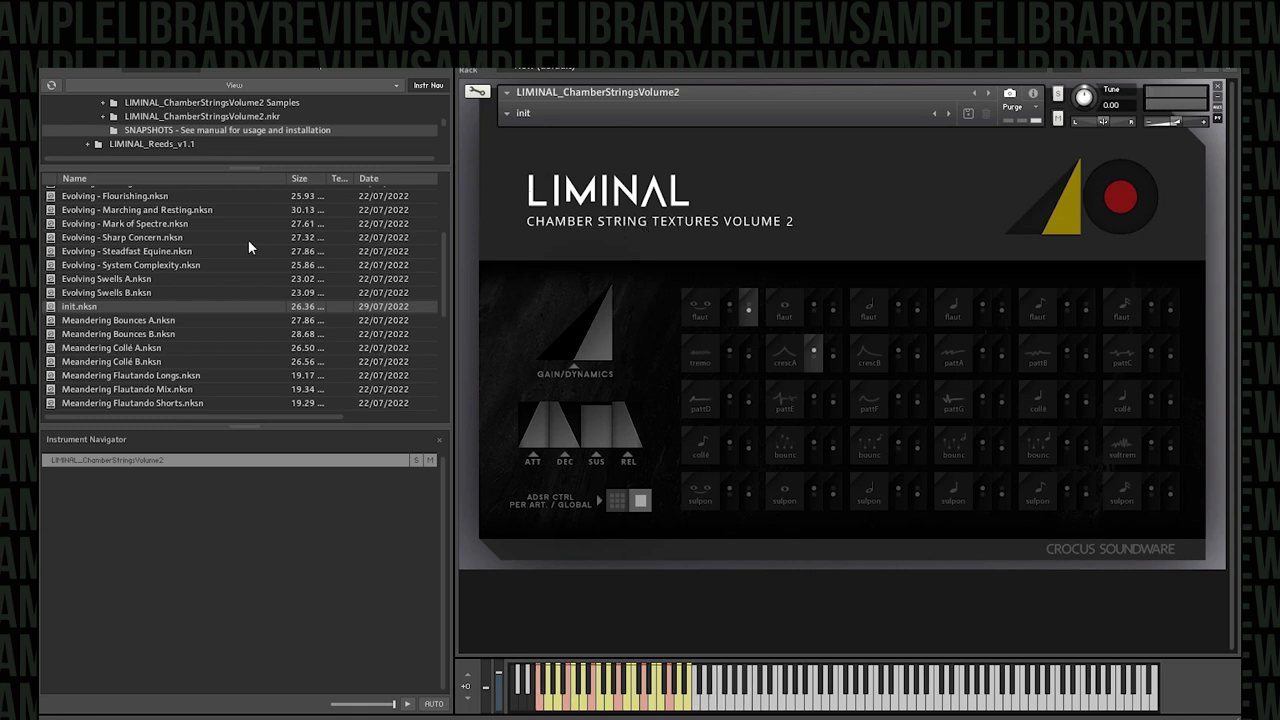
- Leave the snapshots folder for its parent v1.1 folder and collapse LIMINAL_ChamberStringsVolume2_v1.1
{"action": "scroll", "coordinate": [245, 239], "scroll_direction": "up", "scroll_amount": 3}
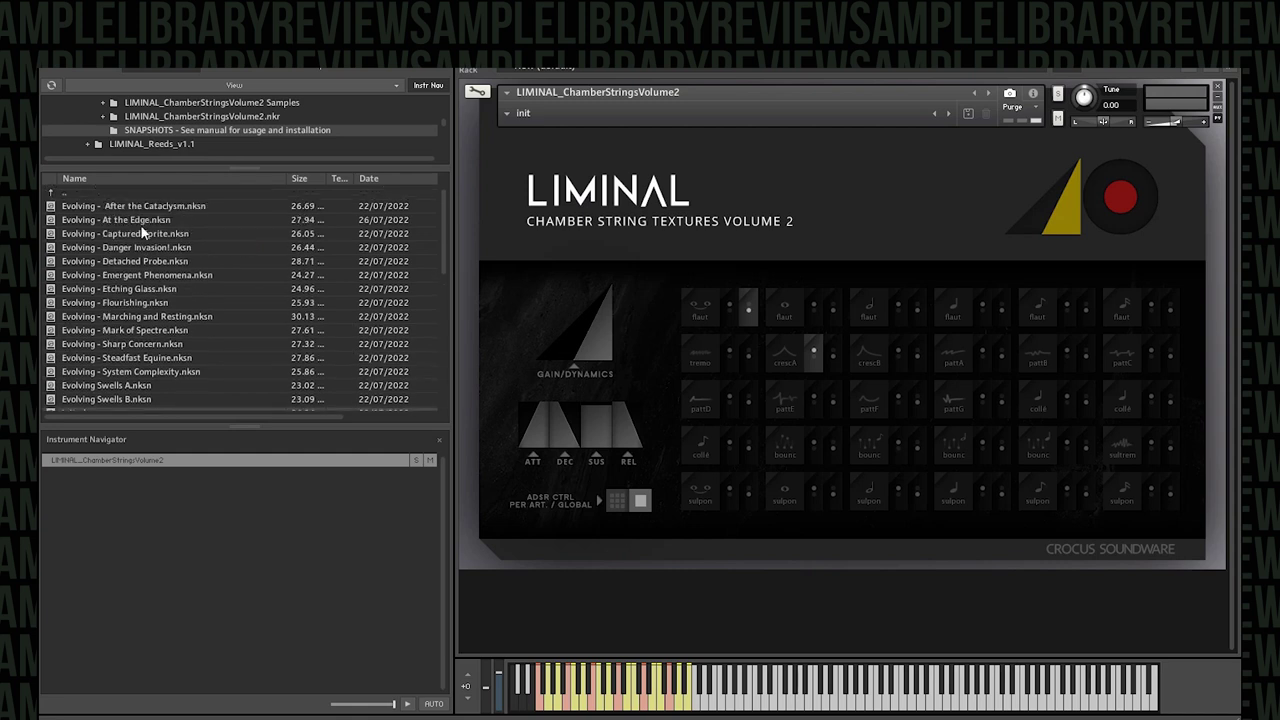
{"action": "left_click", "coordinate": [50, 188]}
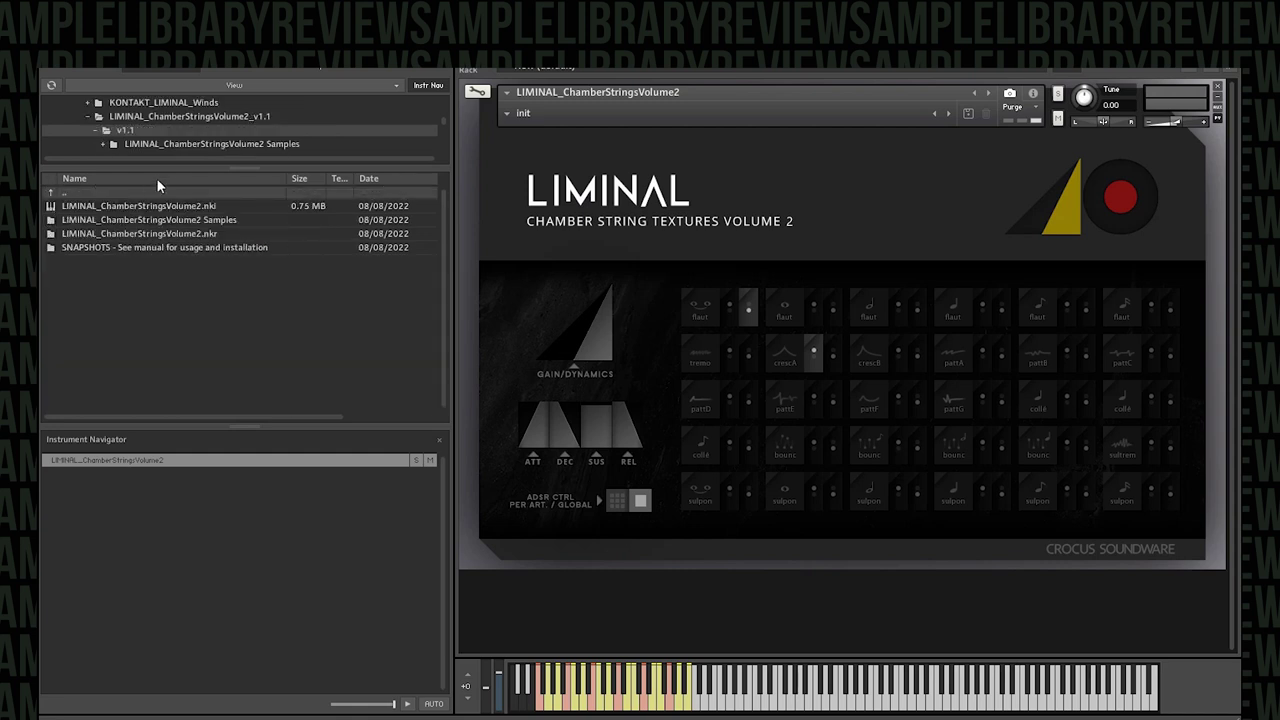
{"action": "left_click", "coordinate": [87, 117]}
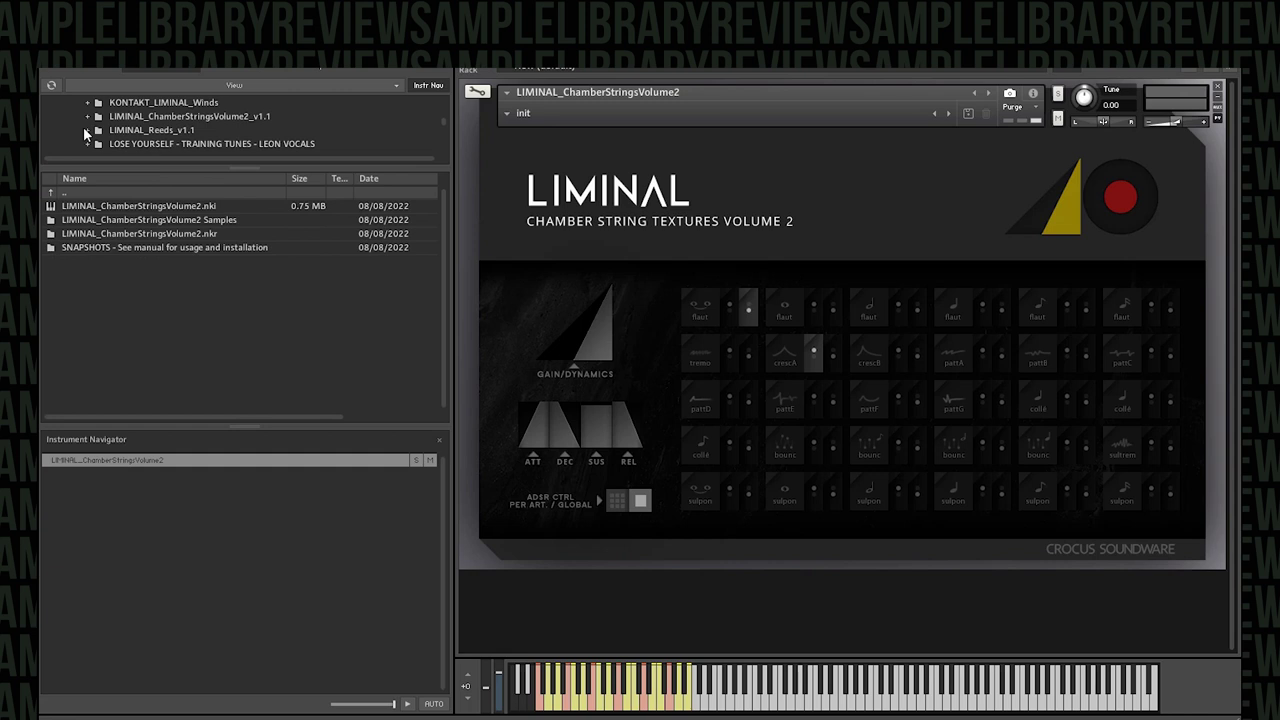
- Replace the loaded instrument with LIMINAL_Winds.nki from KONTAKT_LIMINAL_Winds and change its active articulation from PRC. PUFFS to SUSTAIN VIB
{"action": "left_click", "coordinate": [87, 103]}
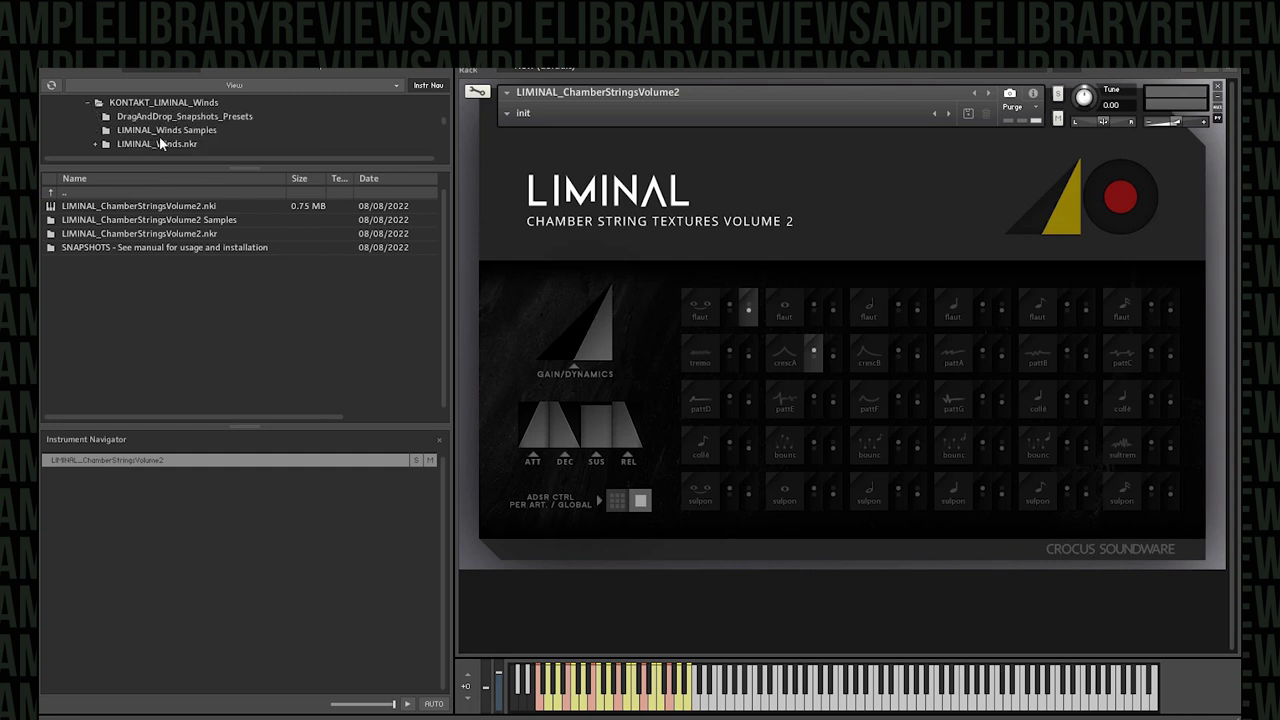
{"action": "left_click", "coordinate": [116, 104]}
{"action": "left_click", "coordinate": [86, 194]}
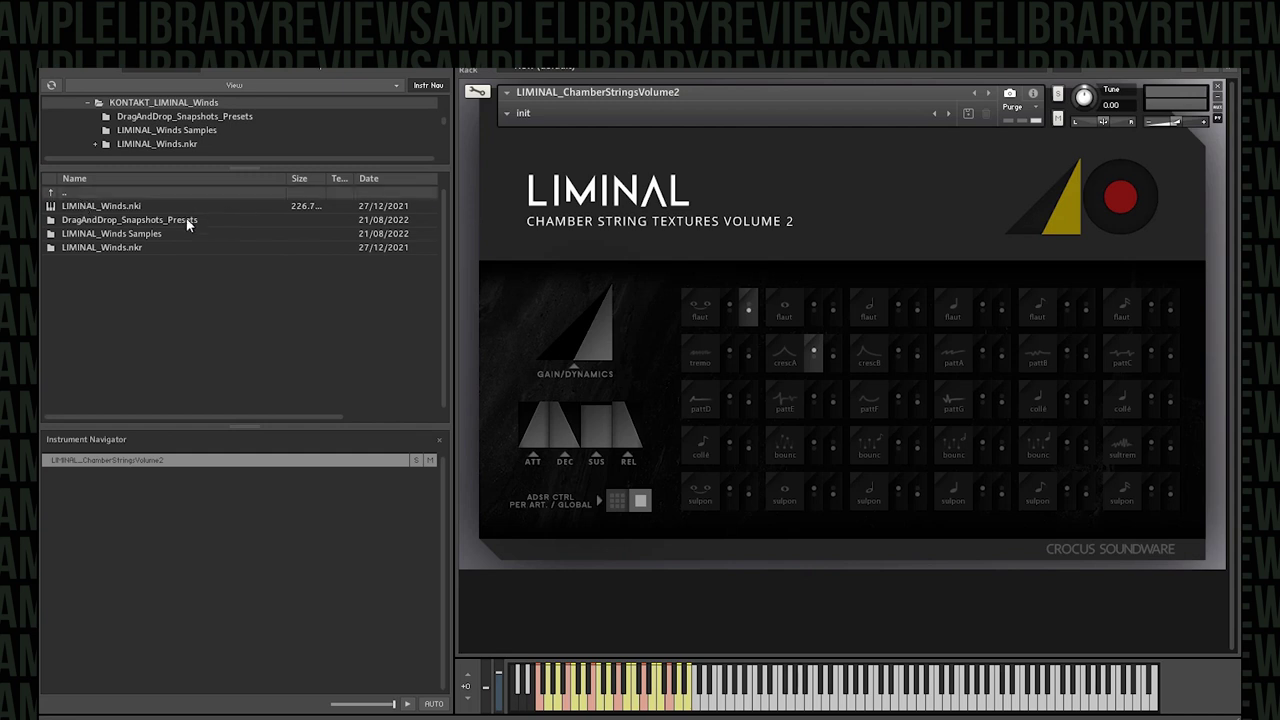
{"action": "left_click_drag", "start_coordinate": [105, 207], "coordinate": [680, 167]}
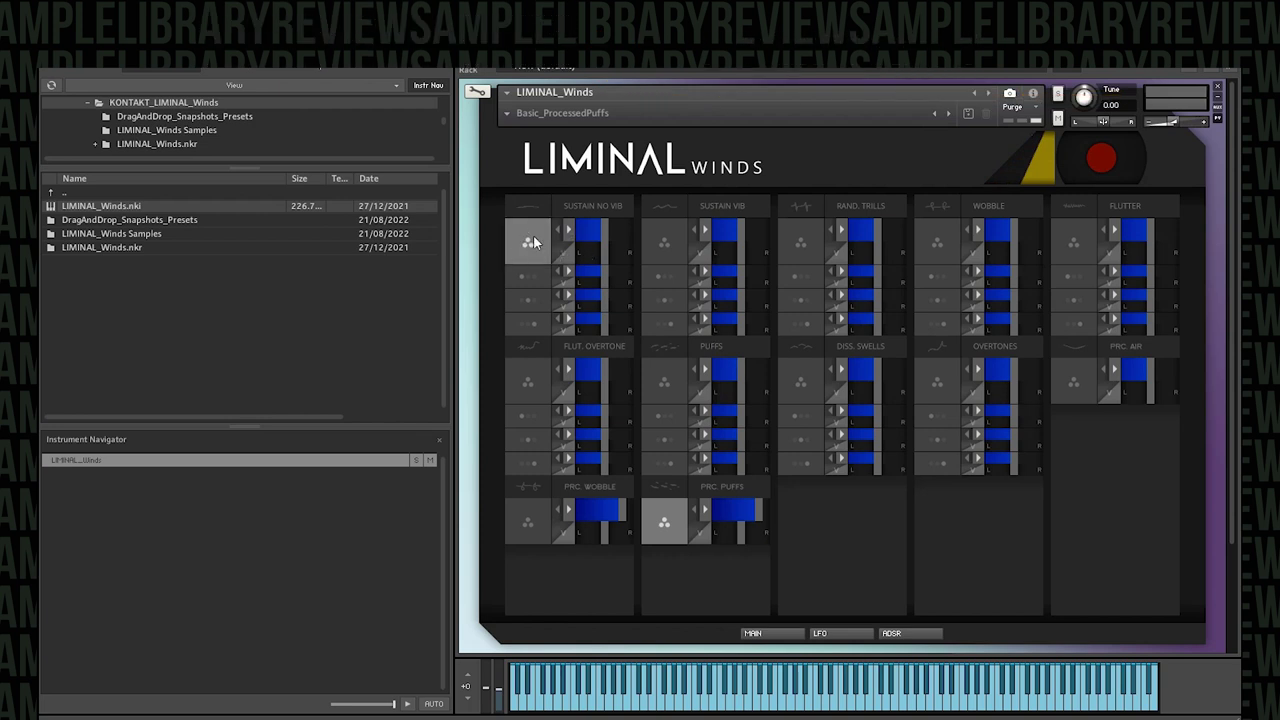
{"action": "left_click", "coordinate": [687, 518]}
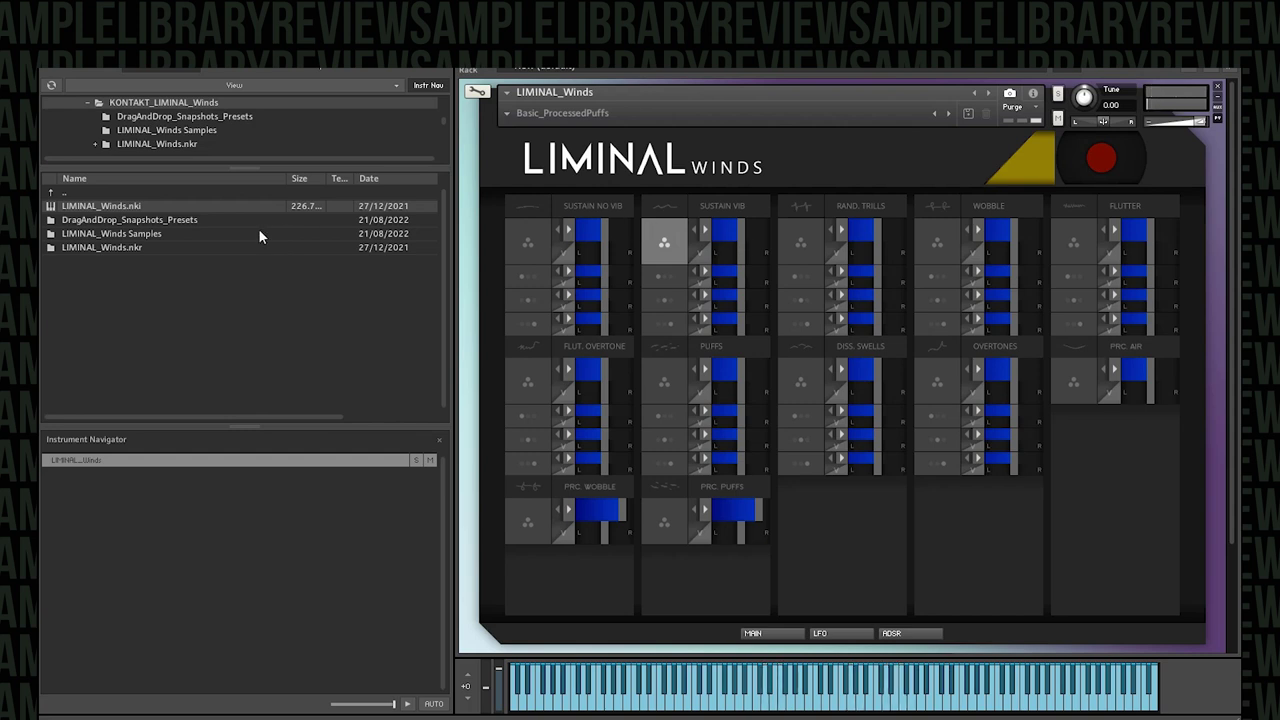
- Examine the LFO and ADSR pages of the Winds instrument and return to its MAIN page
{"action": "left_click", "coordinate": [742, 631]}
{"action": "left_click", "coordinate": [820, 634]}
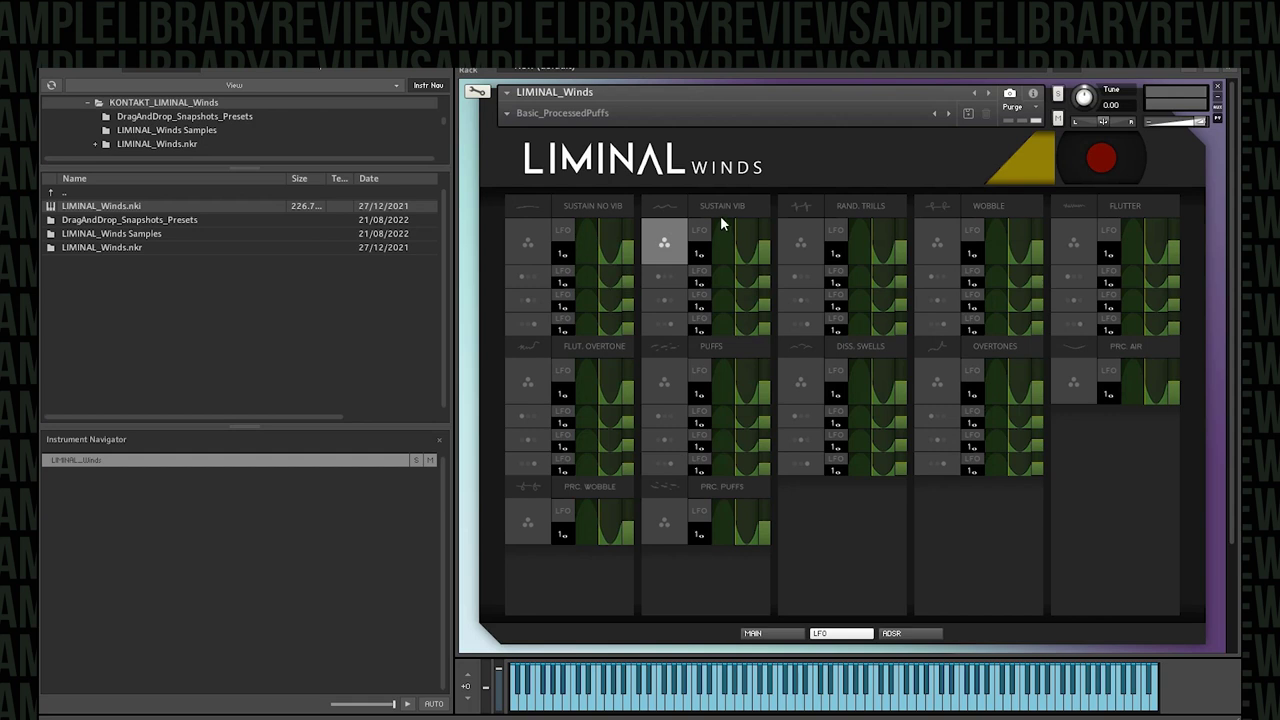
{"action": "left_click", "coordinate": [890, 632]}
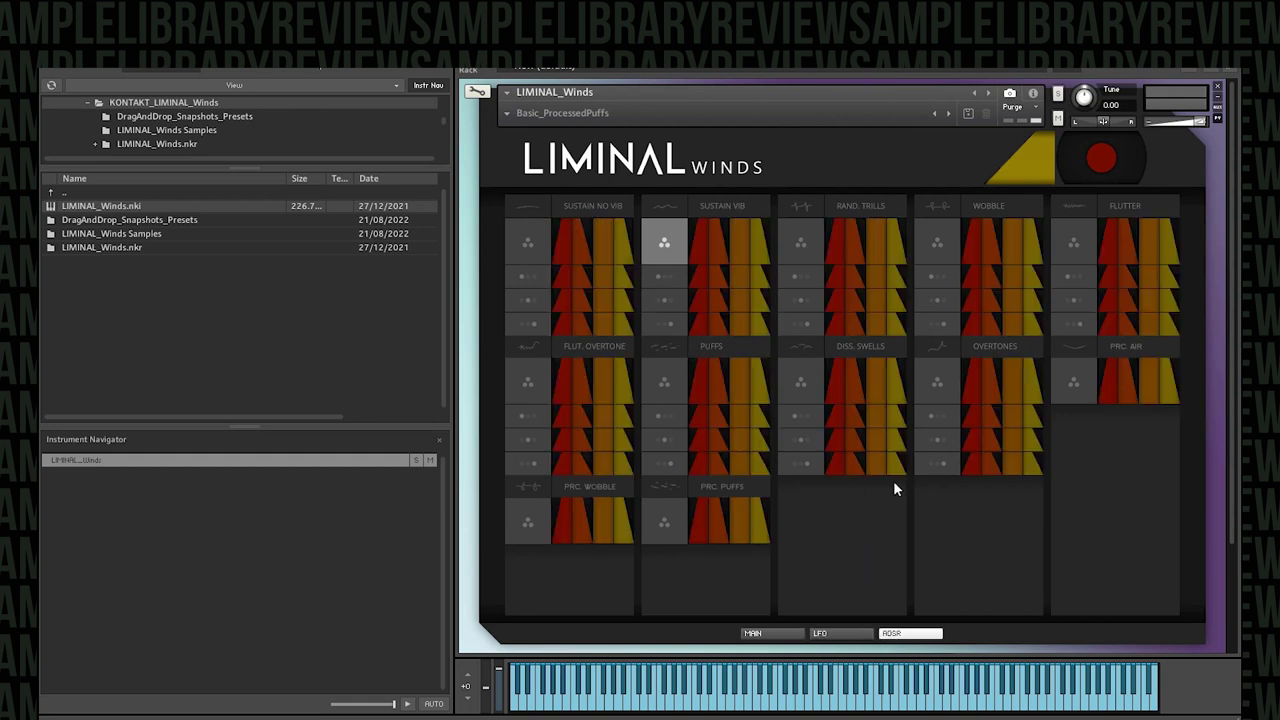
{"action": "left_click", "coordinate": [766, 633]}
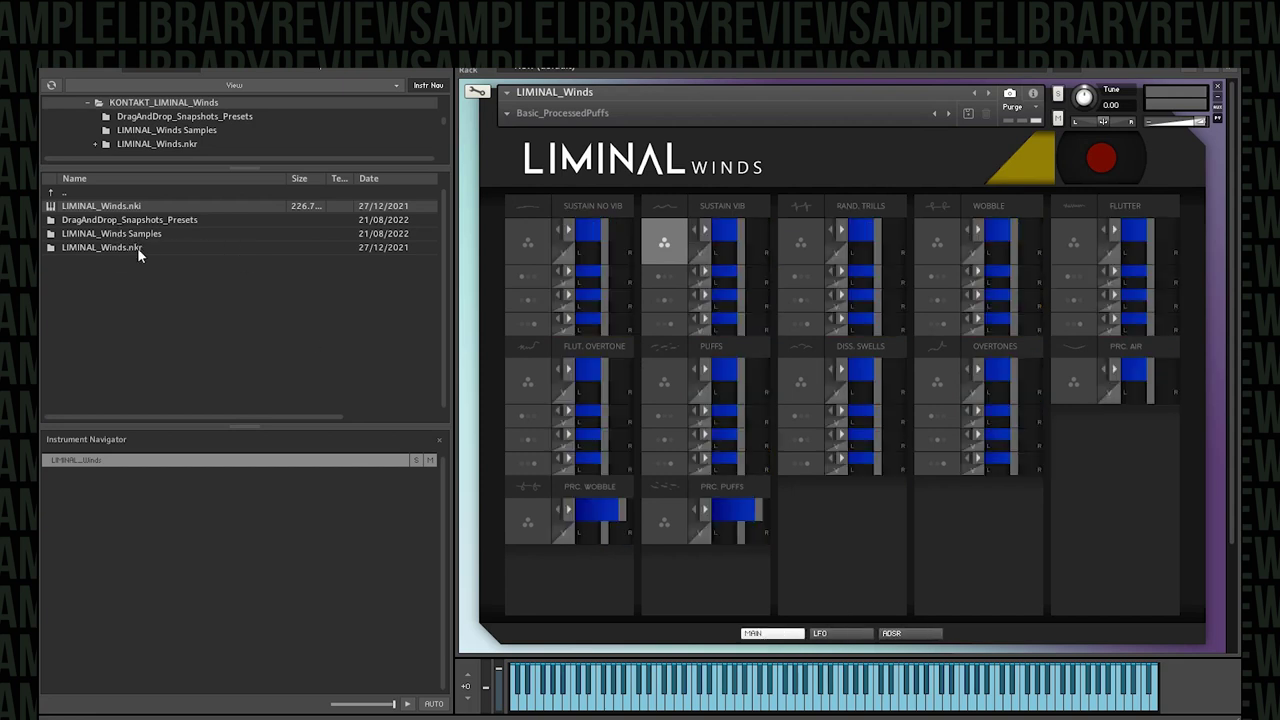
- Open the DragAndDrop_Snapshots_Presets folder and load the Basic_Flutter.nksn snapshot into LIMINAL_Winds
{"action": "left_click", "coordinate": [148, 224]}
{"action": "double_click", "coordinate": [148, 222]}
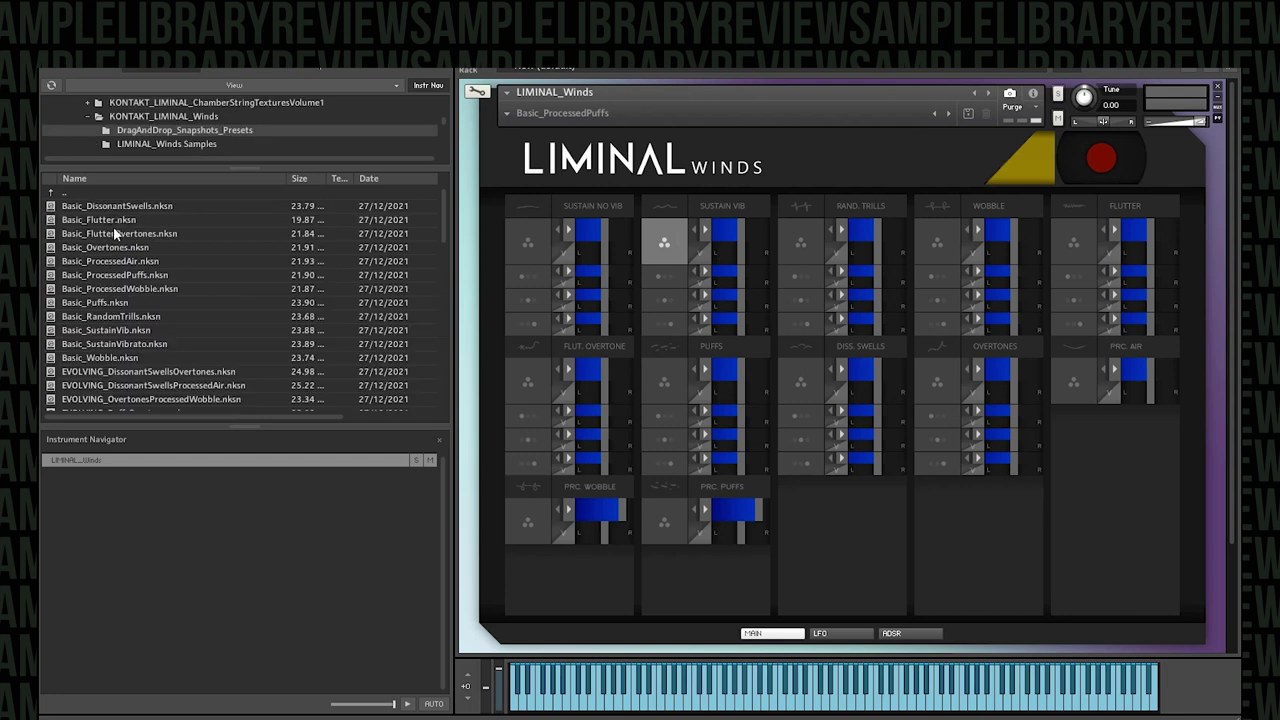
{"action": "left_click_drag", "start_coordinate": [111, 219], "coordinate": [569, 284]}
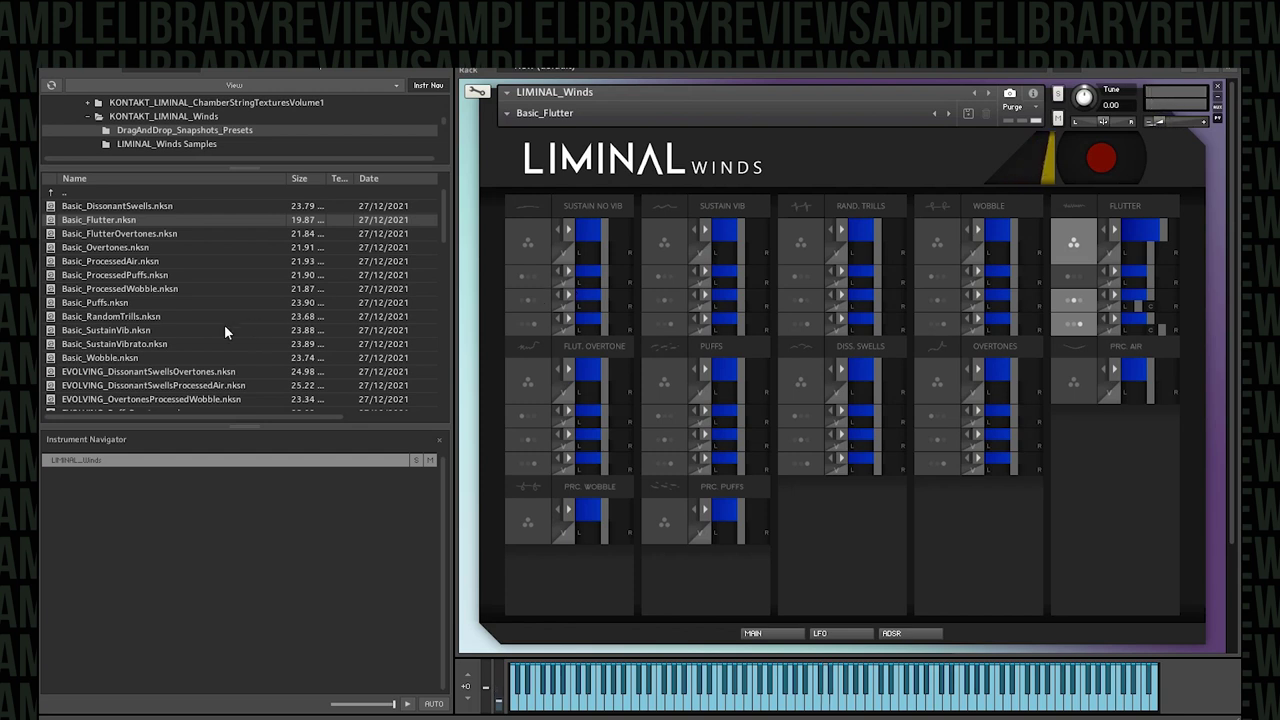
- Audition the basic Winds snapshots Basic_SustainVib.nksn and Basic_Wobble.nksn in that order
{"action": "double_click", "coordinate": [130, 333]}
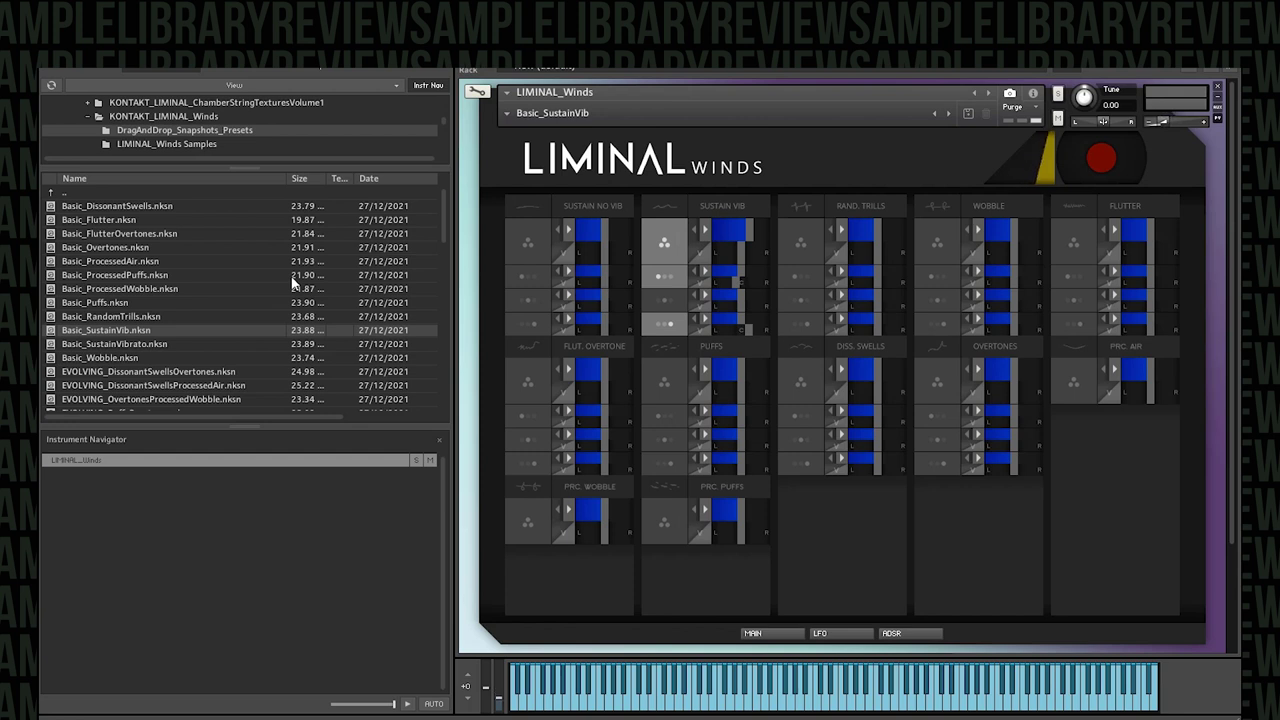
{"action": "scroll", "coordinate": [293, 285], "scroll_direction": "down", "scroll_amount": 3}
{"action": "scroll", "coordinate": [249, 287], "scroll_direction": "down", "scroll_amount": 1}
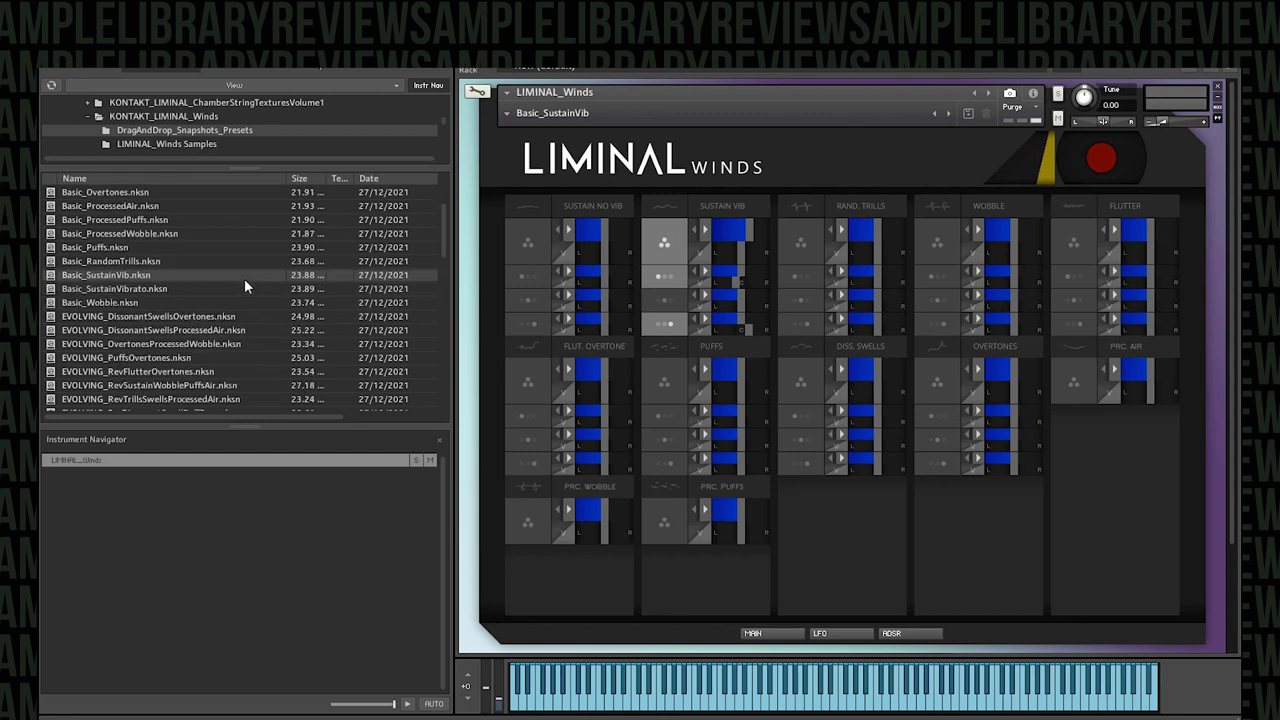
{"action": "scroll", "coordinate": [202, 282], "scroll_direction": "down", "scroll_amount": 1}
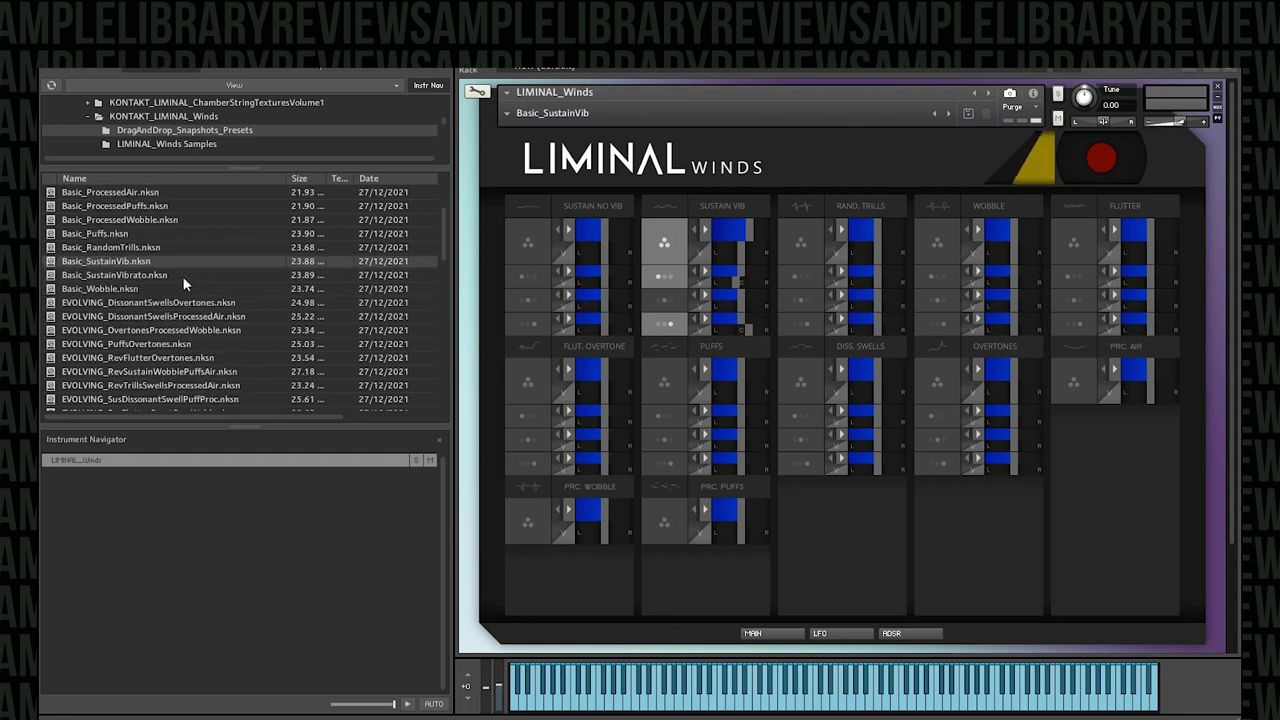
{"action": "double_click", "coordinate": [120, 289]}
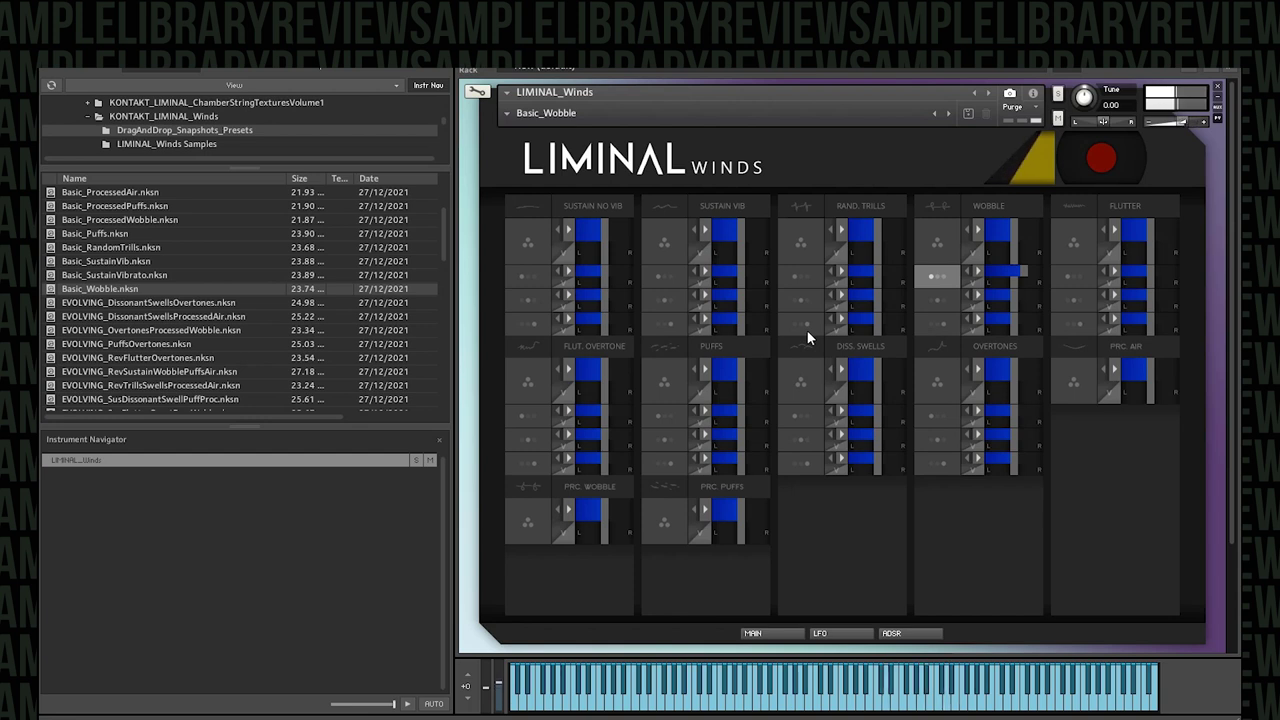
- Load EVOLVING_RevFlutterOvertones.nksn followed by EVOLVING_SusVibProcessedPuggs.nksn into the Winds instrument, ignoring any missing content
{"action": "double_click", "coordinate": [135, 358]}
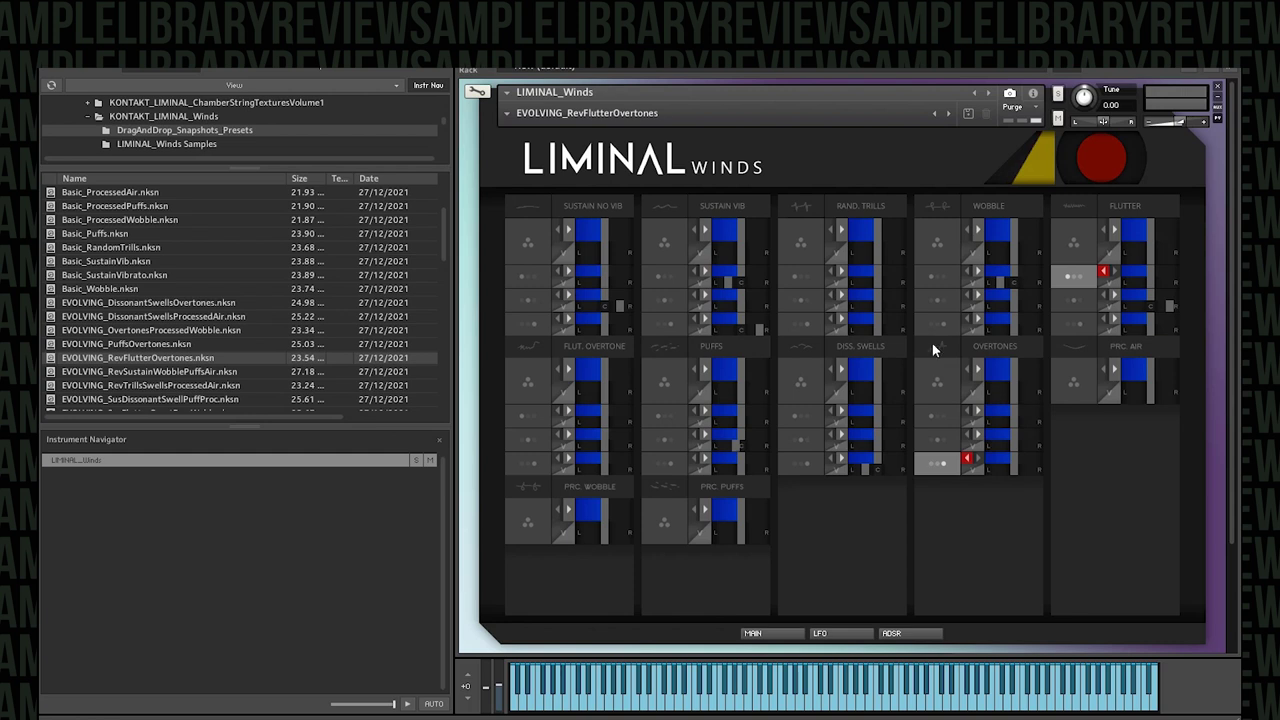
{"action": "scroll", "coordinate": [296, 301], "scroll_direction": "down", "scroll_amount": 3}
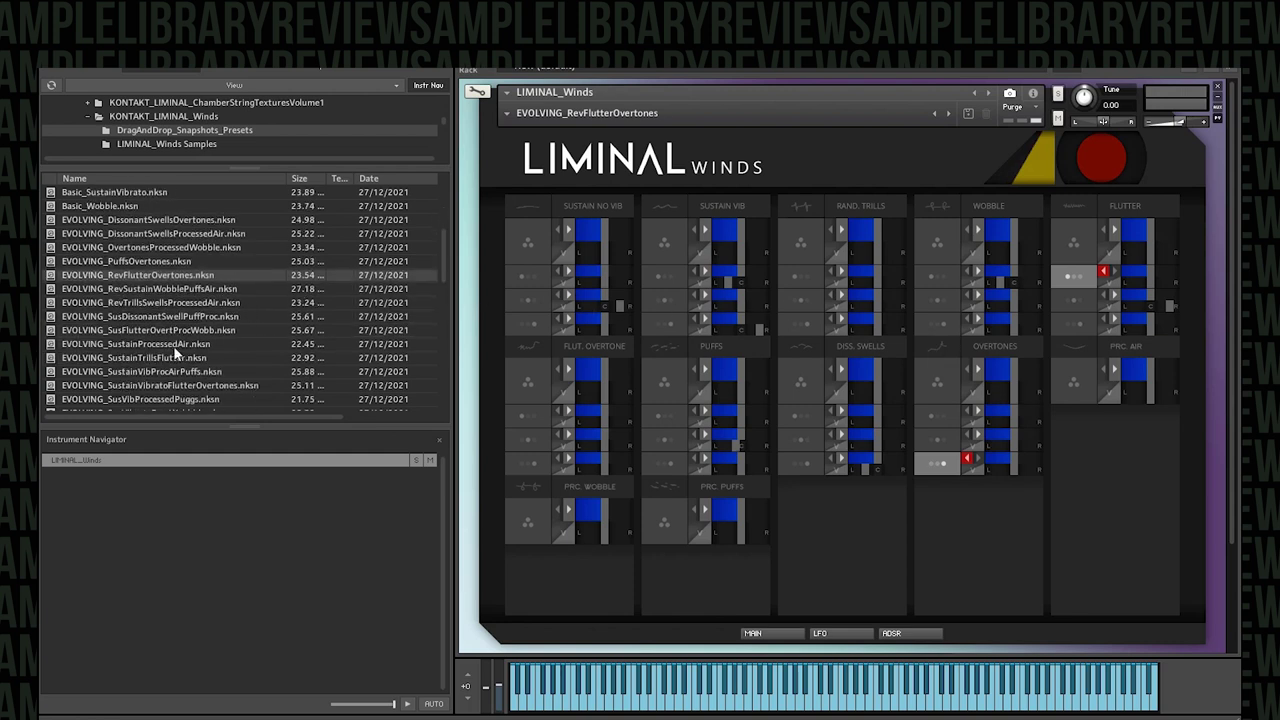
{"action": "scroll", "coordinate": [166, 351], "scroll_direction": "down", "scroll_amount": 1}
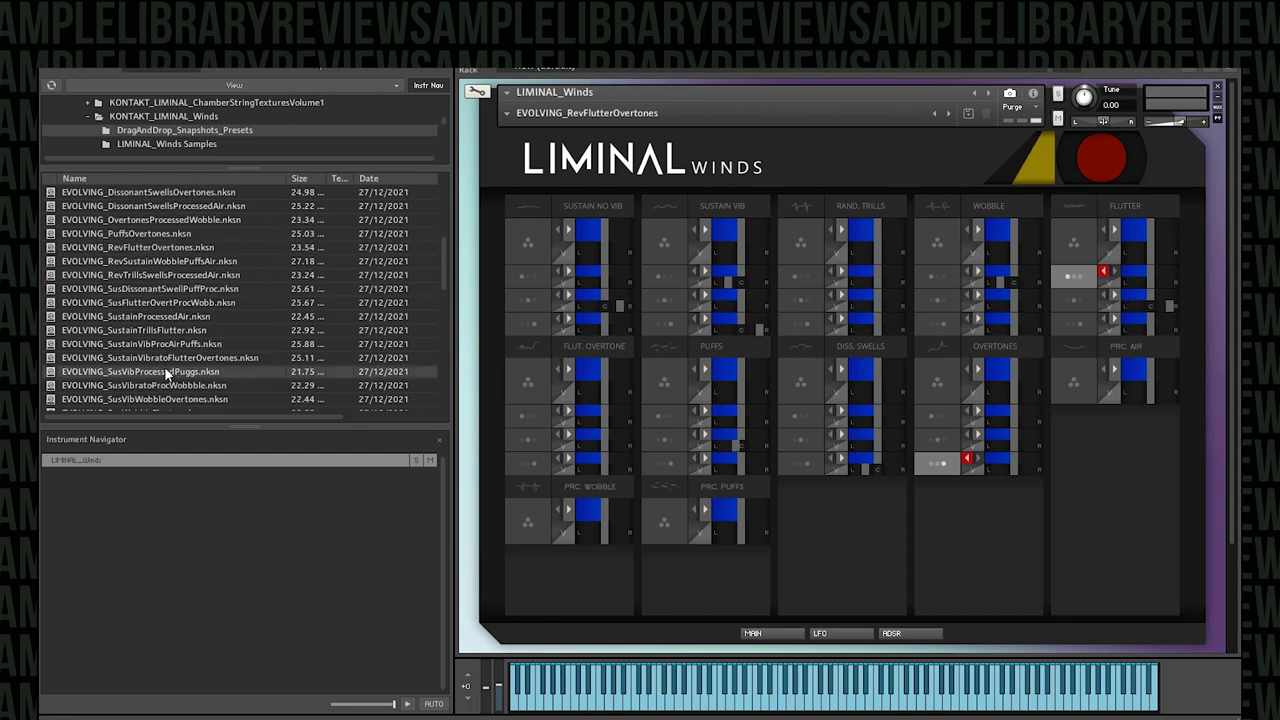
{"action": "double_click", "coordinate": [167, 372]}
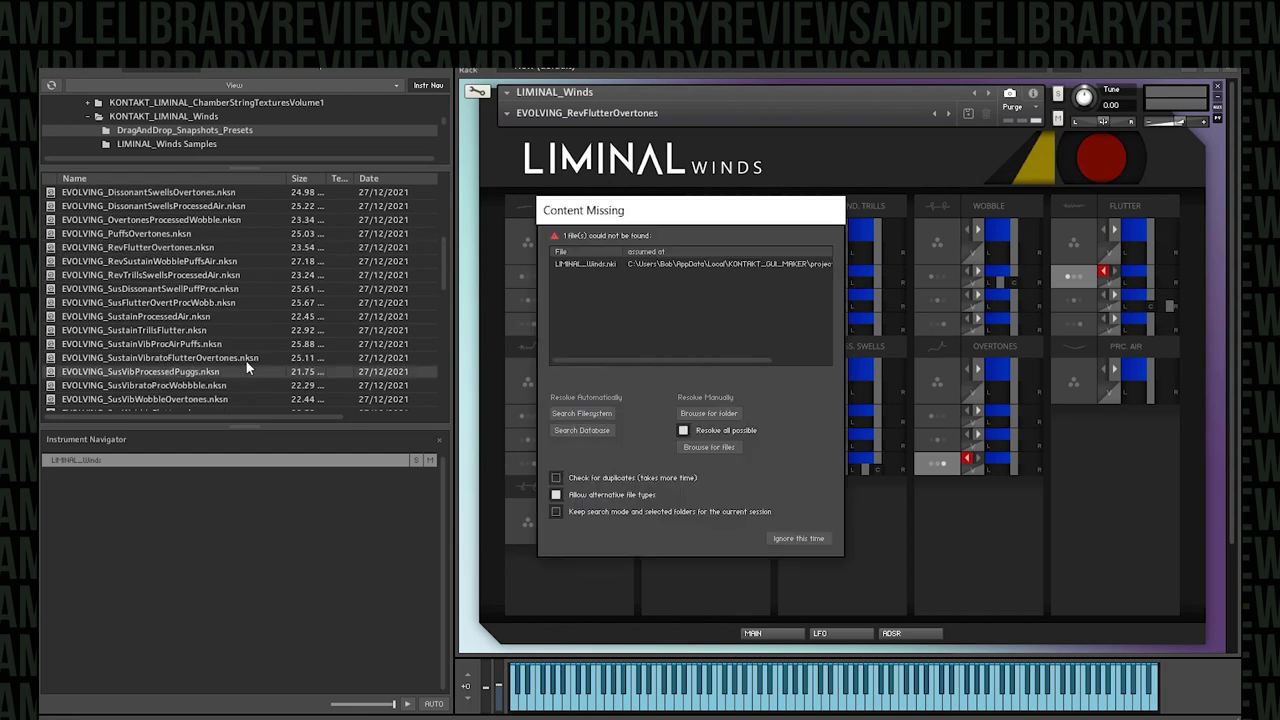
{"action": "left_click", "coordinate": [795, 539]}
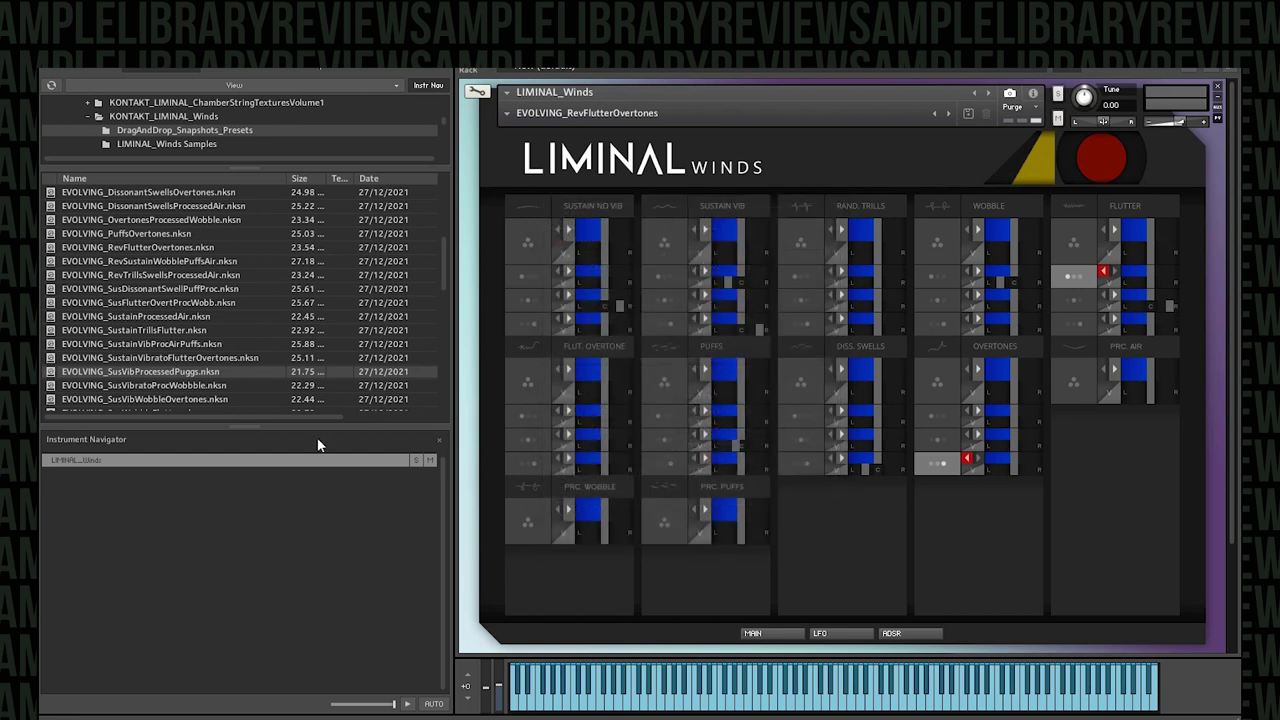
{"action": "left_click_drag", "start_coordinate": [193, 372], "coordinate": [590, 362]}
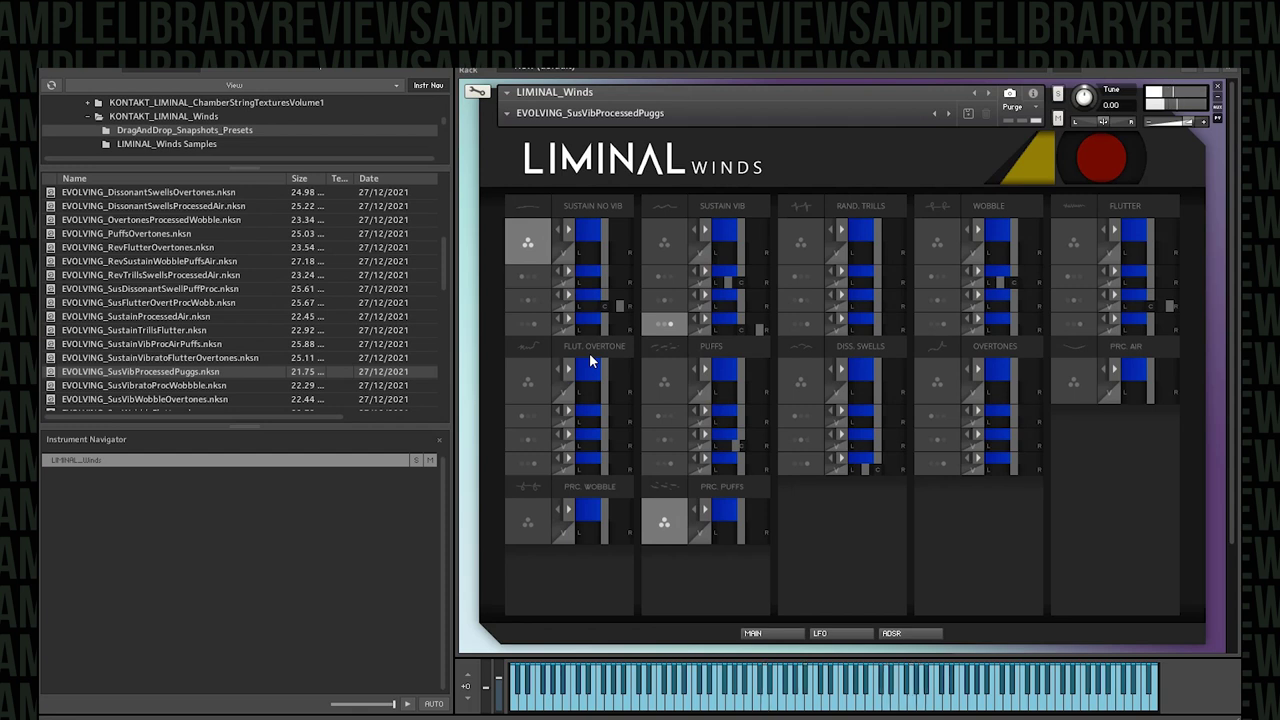
- Load the Winds snapshots LAYER.nksn and Swells_SustainsA.nksn one after the other
{"action": "scroll", "coordinate": [234, 306], "scroll_direction": "down", "scroll_amount": 3}
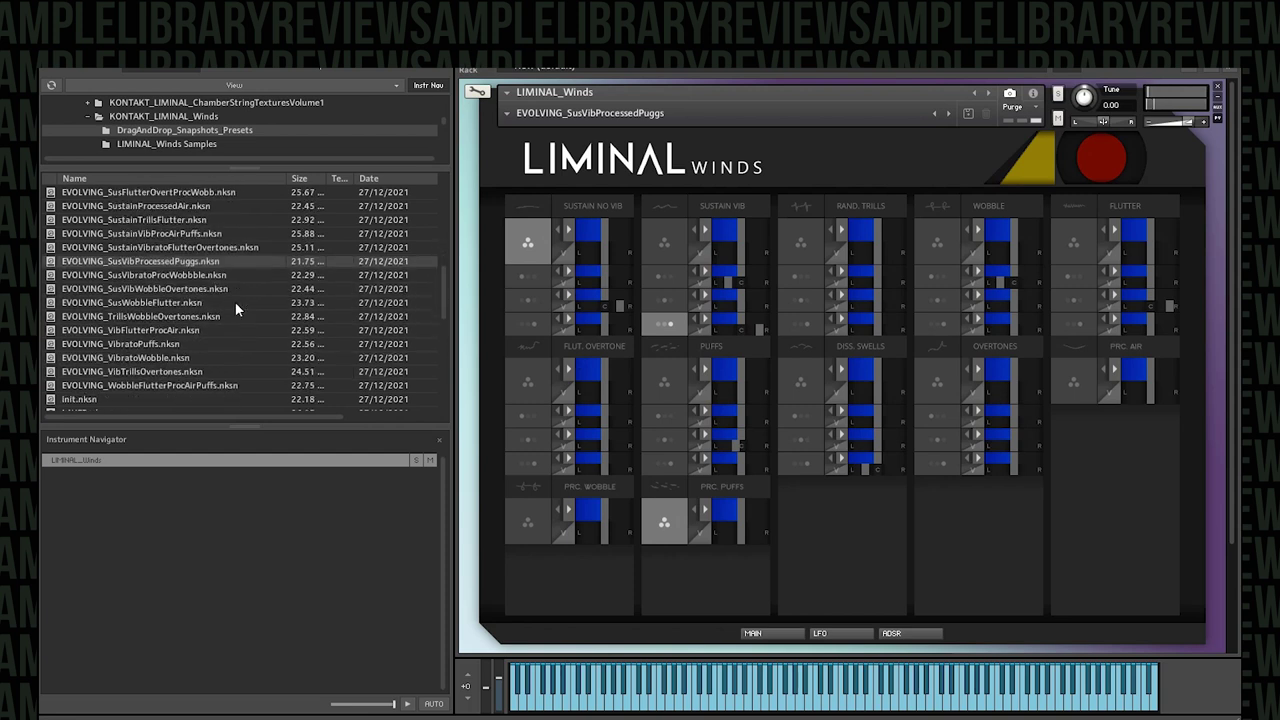
{"action": "scroll", "coordinate": [153, 365], "scroll_direction": "down", "scroll_amount": 1}
{"action": "left_click_drag", "start_coordinate": [150, 369], "coordinate": [780, 342]}
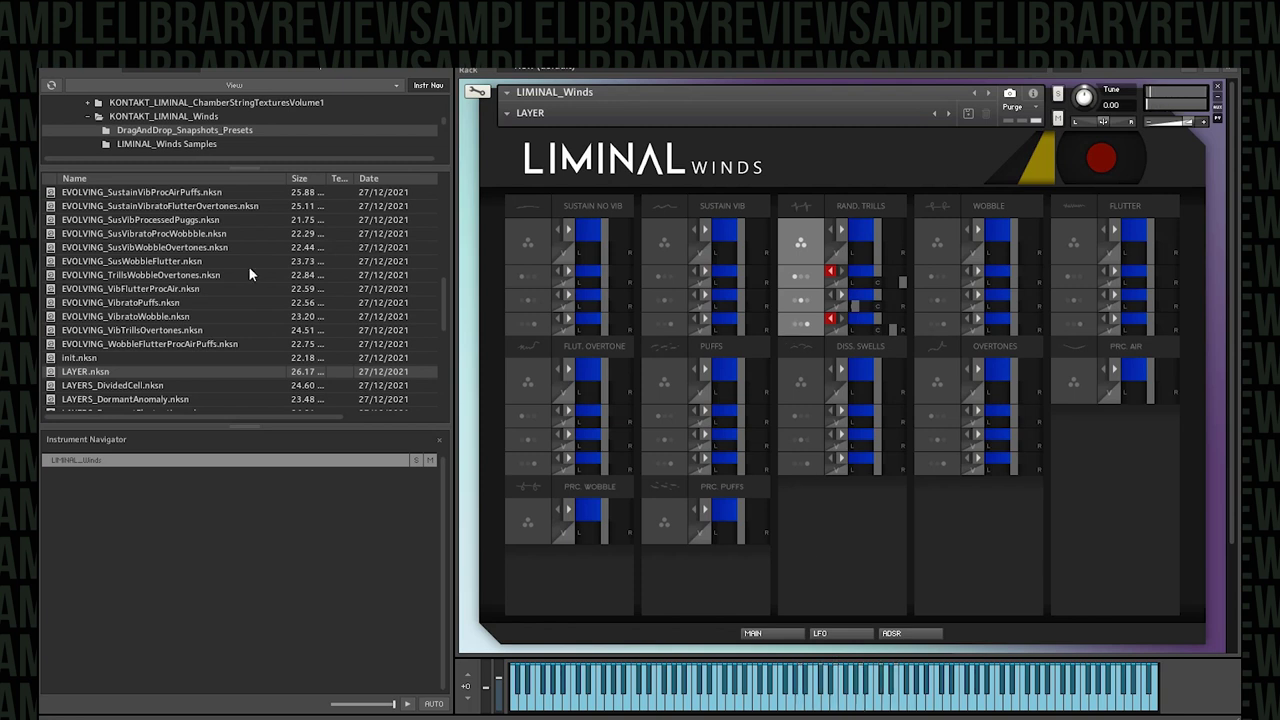
{"action": "scroll", "coordinate": [248, 266], "scroll_direction": "down", "scroll_amount": 3}
{"action": "scroll", "coordinate": [119, 369], "scroll_direction": "down", "scroll_amount": 3}
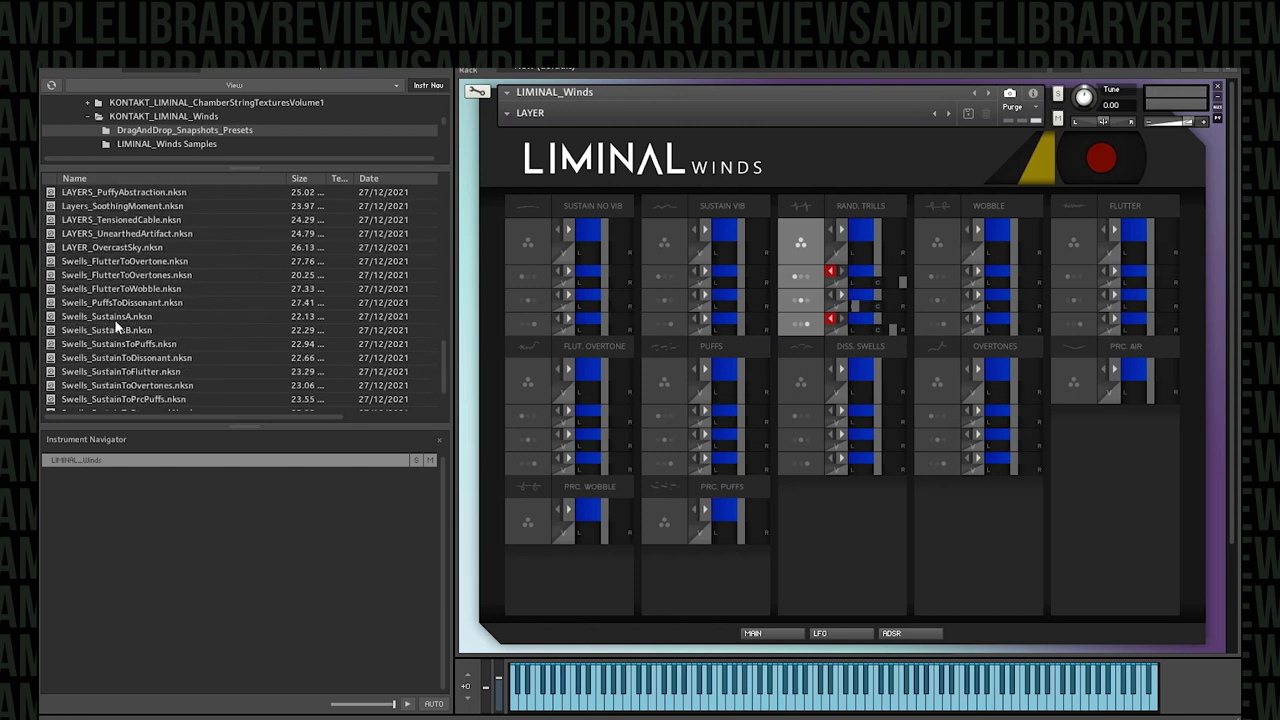
{"action": "double_click", "coordinate": [115, 318]}
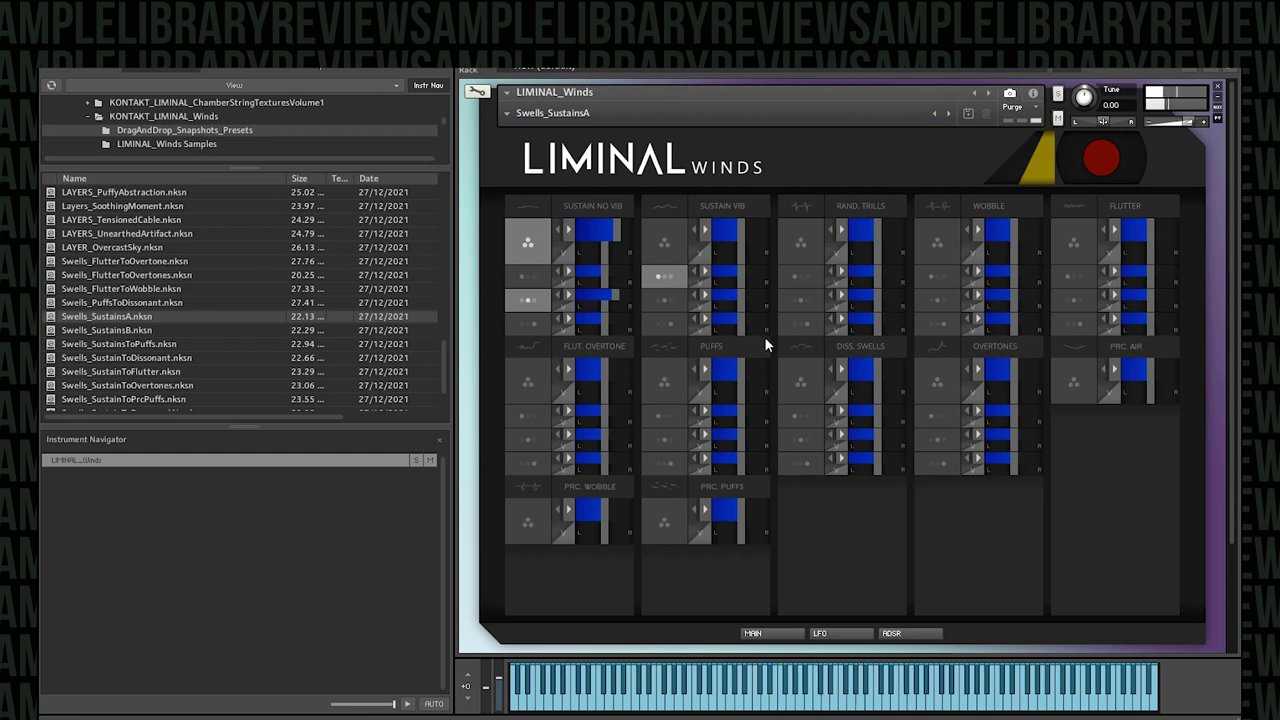
{"action": "scroll", "coordinate": [212, 321], "scroll_direction": "up", "scroll_amount": 1}
{"action": "scroll", "coordinate": [212, 321], "scroll_direction": "up", "scroll_amount": 4}
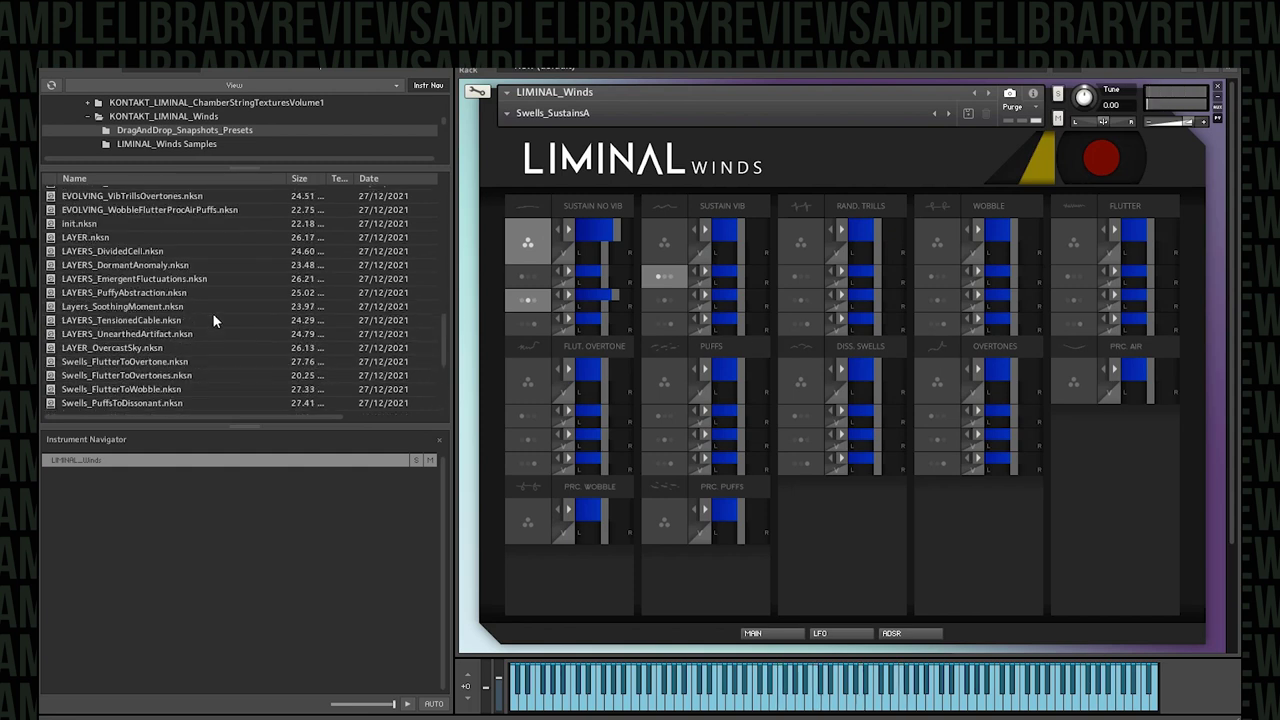
- Collapse the KONTAKT_LIMINAL_Winds folder and replace the loaded instrument with LIMINAL_Reeds.nki from LIMINAL_Reeds_v1.1
{"action": "left_click", "coordinate": [128, 118]}
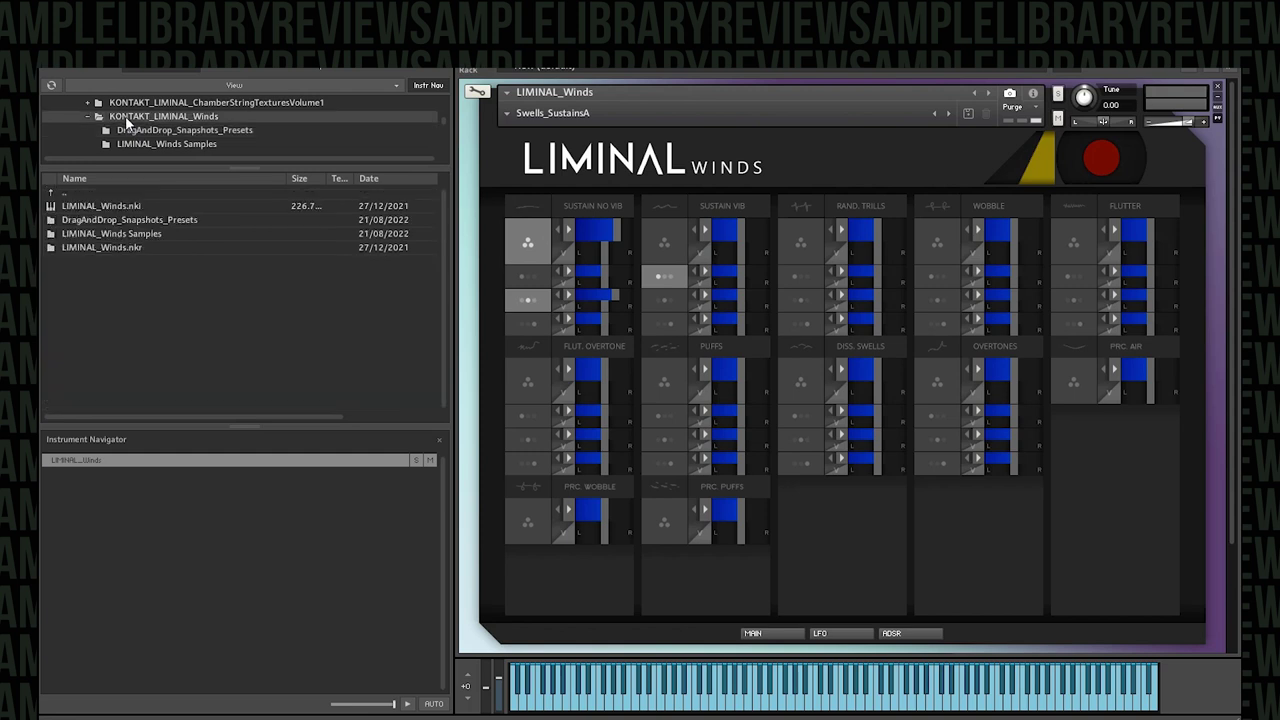
{"action": "left_click", "coordinate": [88, 117]}
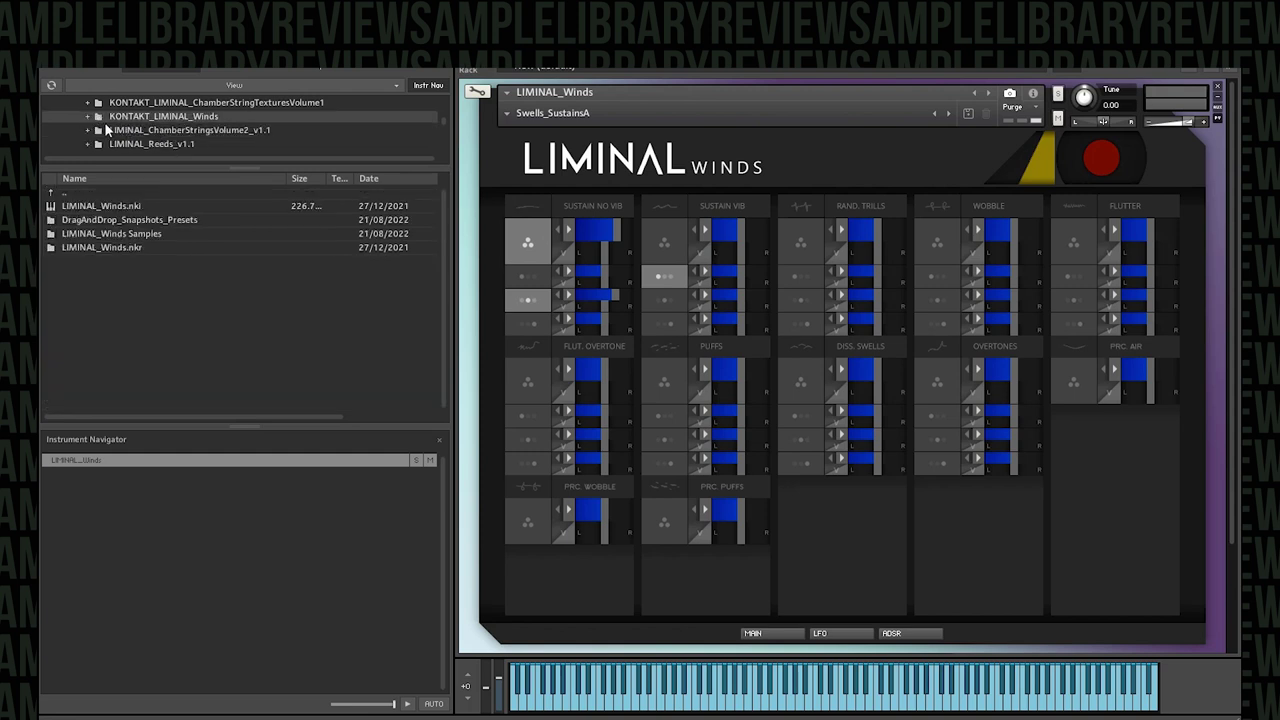
{"action": "left_click", "coordinate": [167, 141]}
{"action": "left_click_drag", "start_coordinate": [112, 205], "coordinate": [704, 320]}
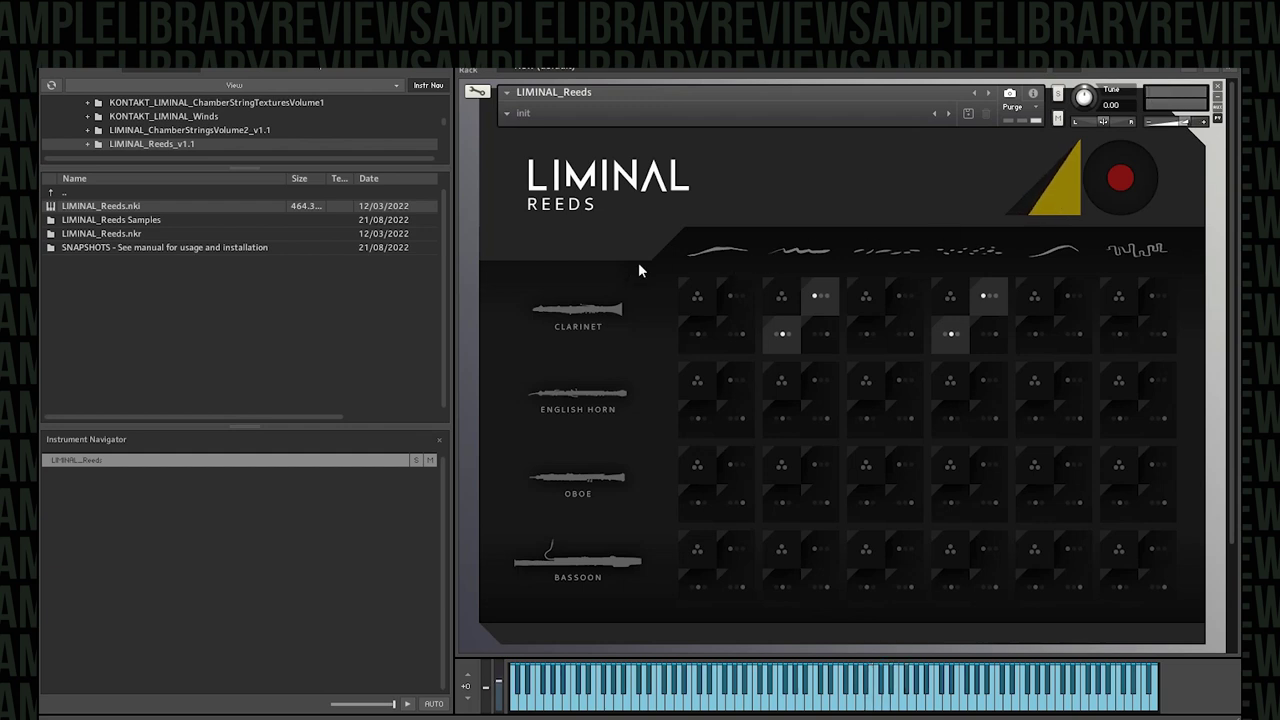
- View the Articulation Settings of a bassoon articulation and start Learn MIDI CC automation for the round red control
{"action": "left_click", "coordinate": [683, 535]}
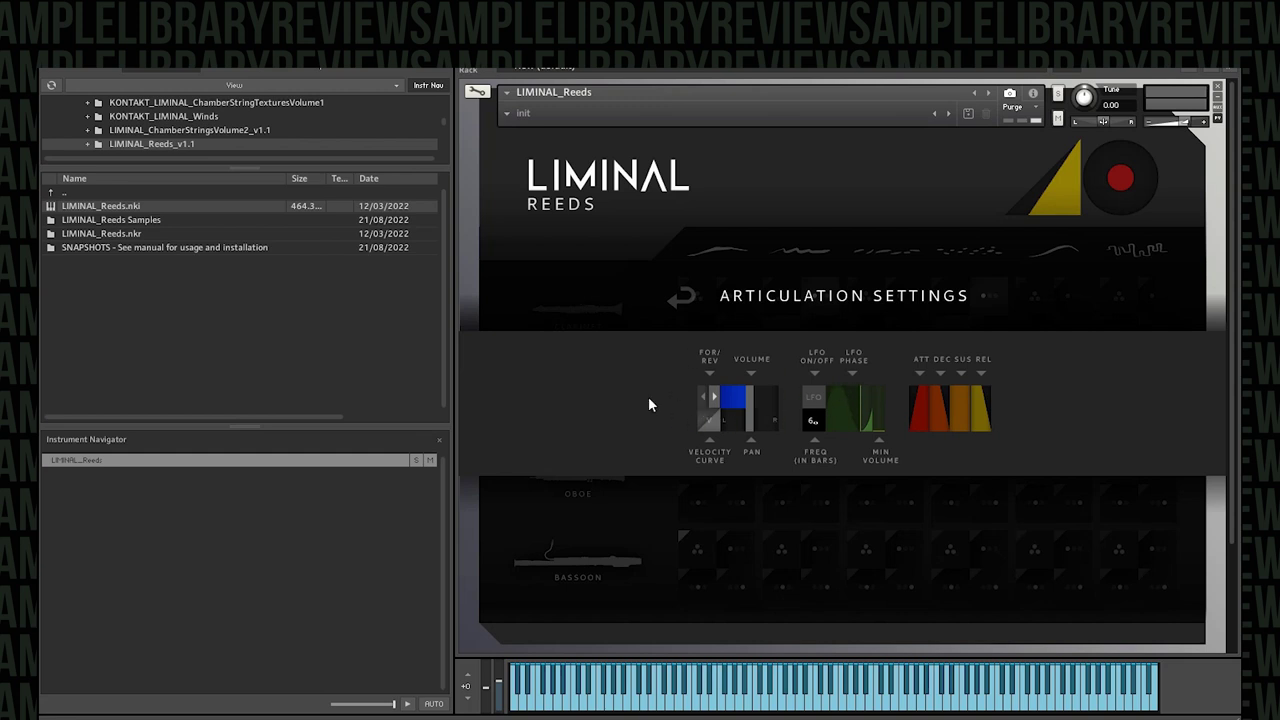
{"action": "left_click", "coordinate": [820, 553]}
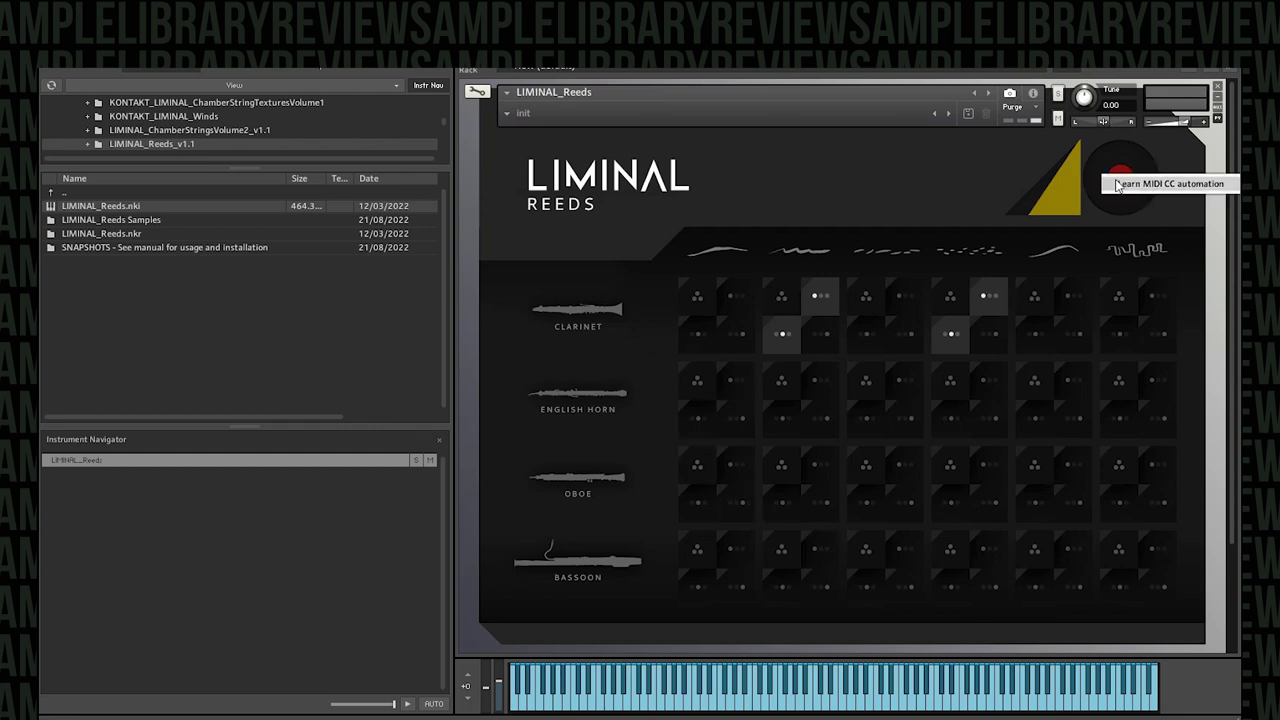
{"action": "left_click", "coordinate": [1119, 182]}
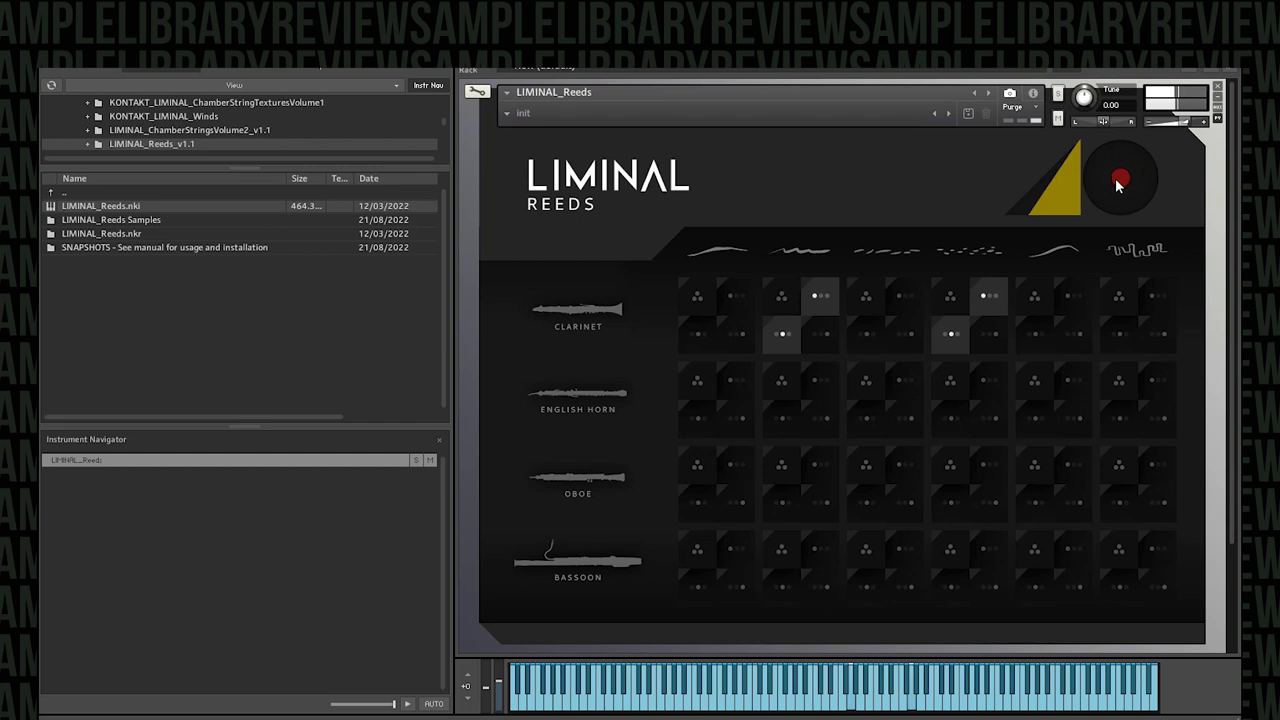
- Open the Reeds SNAPSHOTS folder and load BLENDS_Vibrato.nksn followed by EVOLVING_Voyager.nksn
{"action": "left_click", "coordinate": [138, 247]}
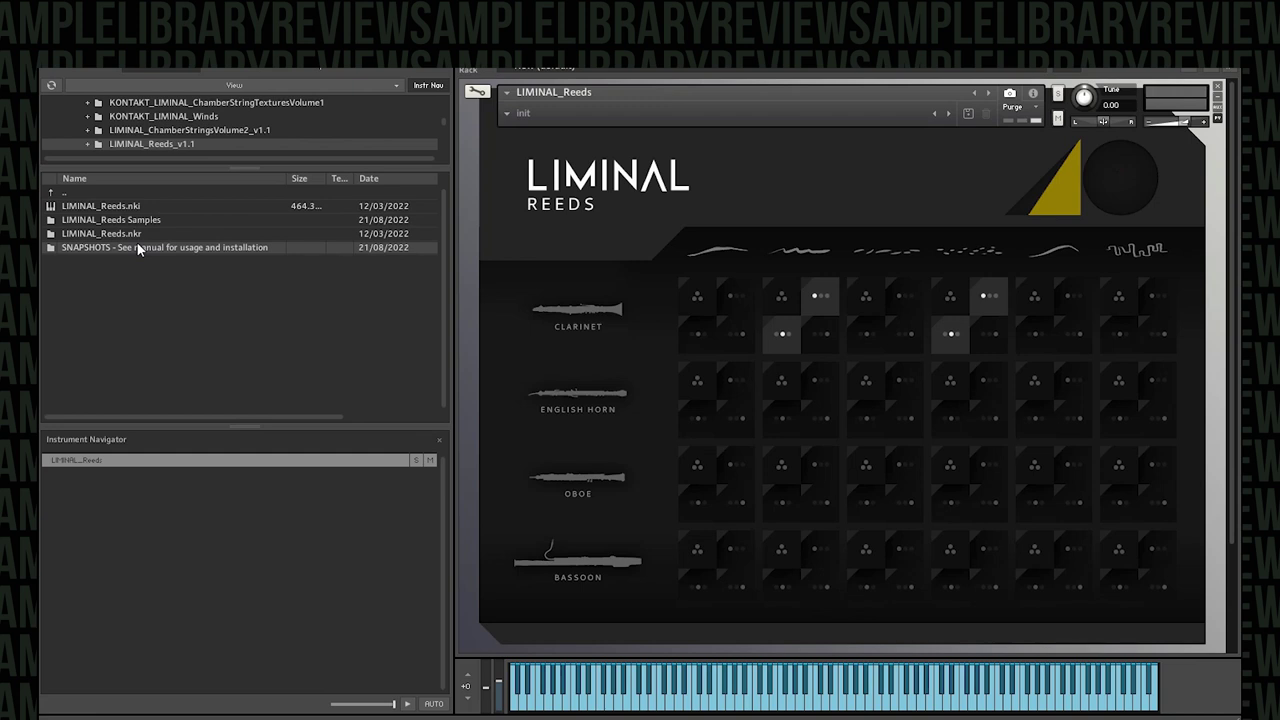
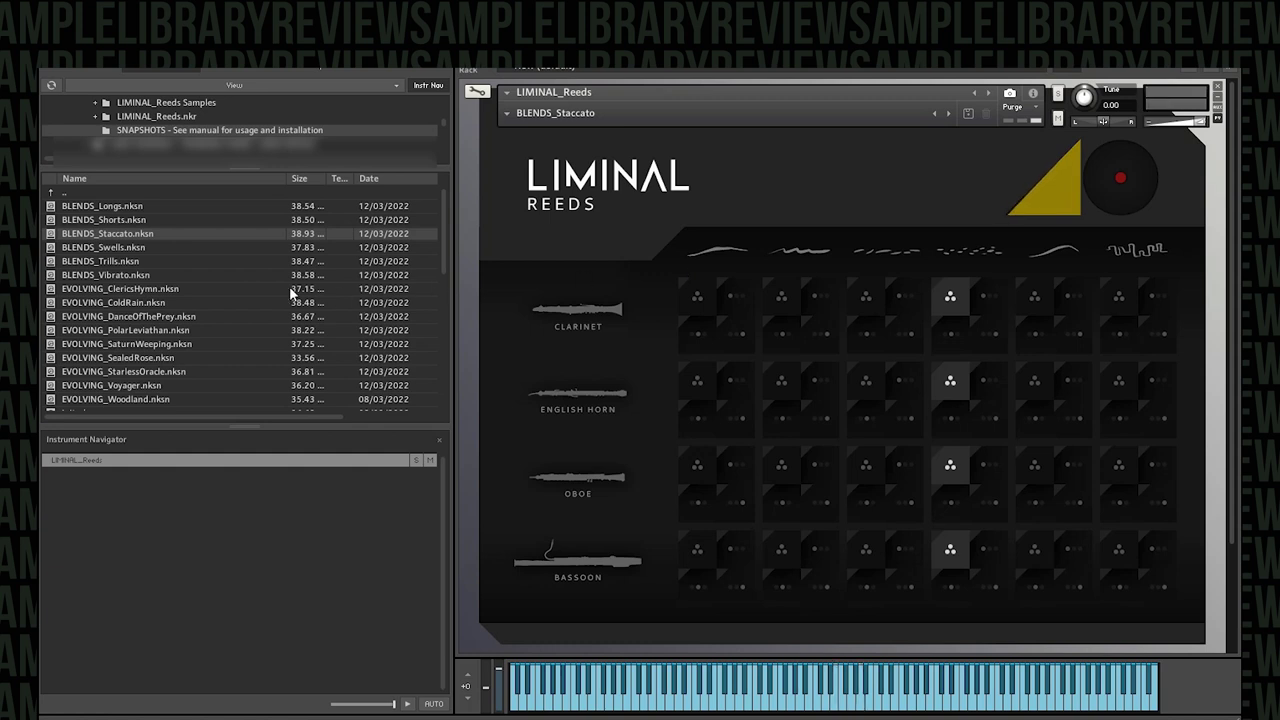
{"action": "double_click", "coordinate": [126, 276]}
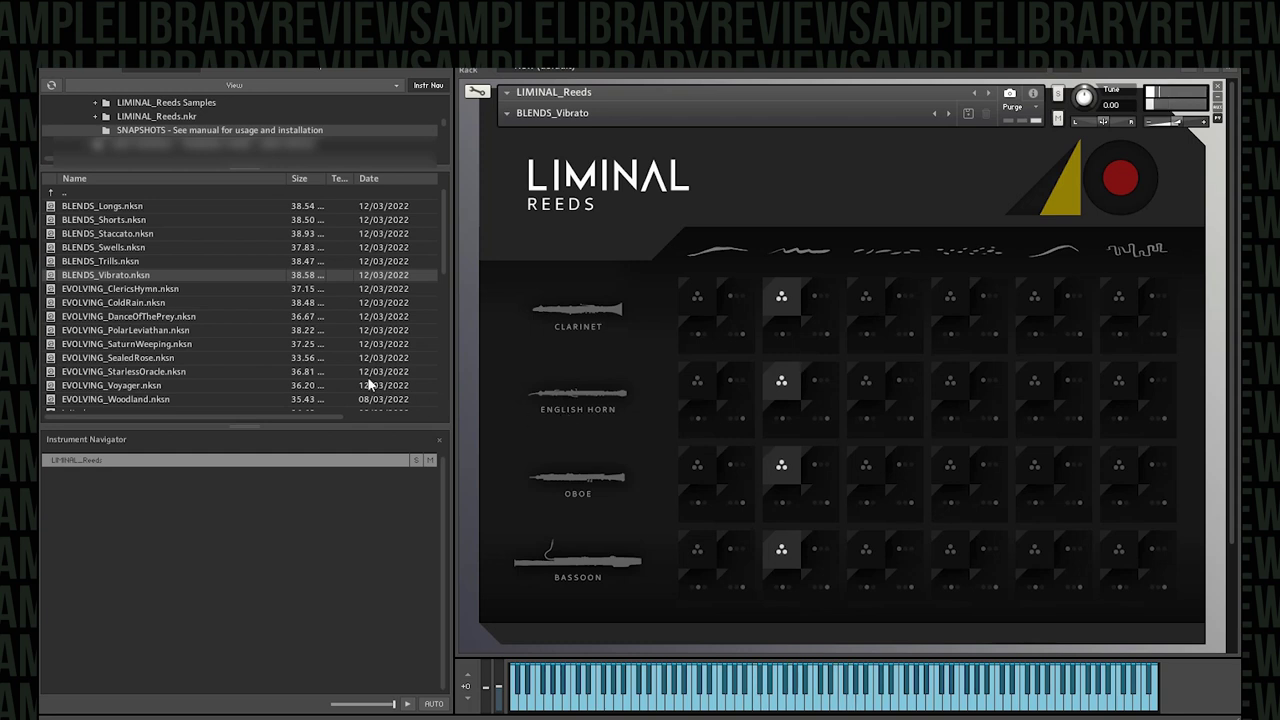
{"action": "scroll", "coordinate": [281, 326], "scroll_direction": "down", "scroll_amount": 1}
{"action": "double_click", "coordinate": [138, 344]}
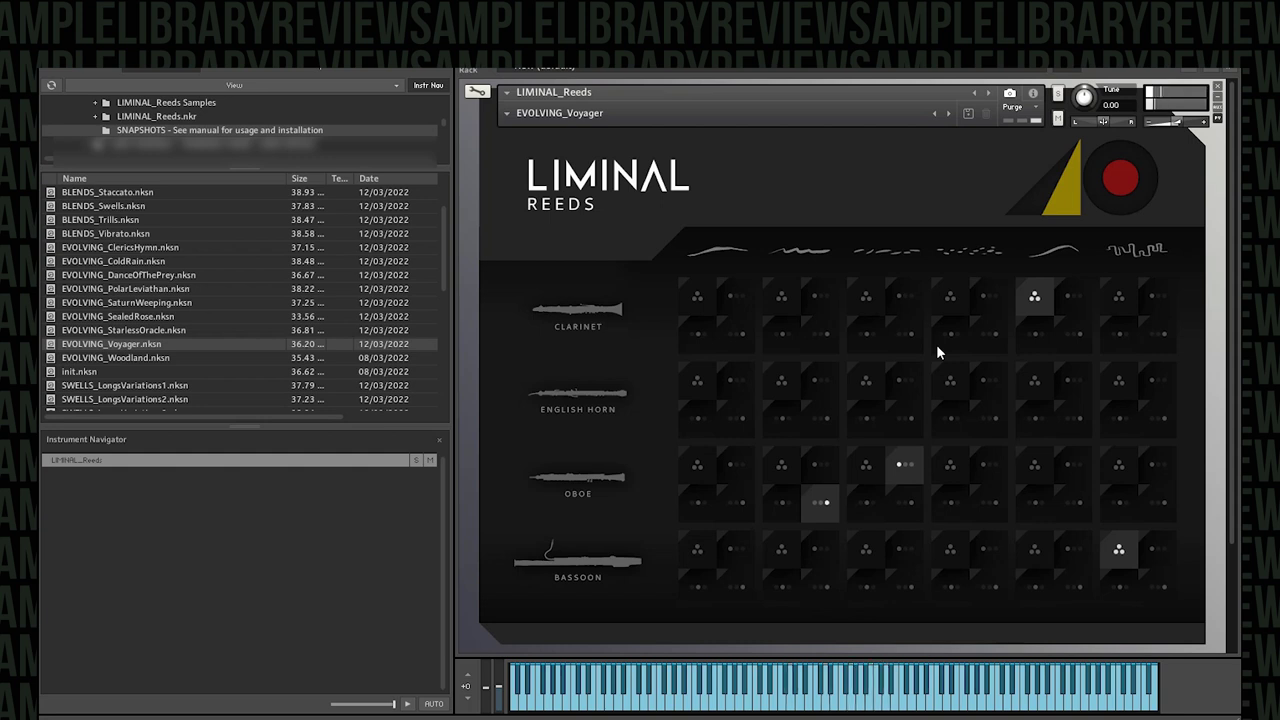
- Audition the Reeds swell snapshots SWELLS_LongsVariations4.nksn and SWELLS_MixedBursts4.nksn in that order
{"action": "scroll", "coordinate": [236, 323], "scroll_direction": "down", "scroll_amount": 2}
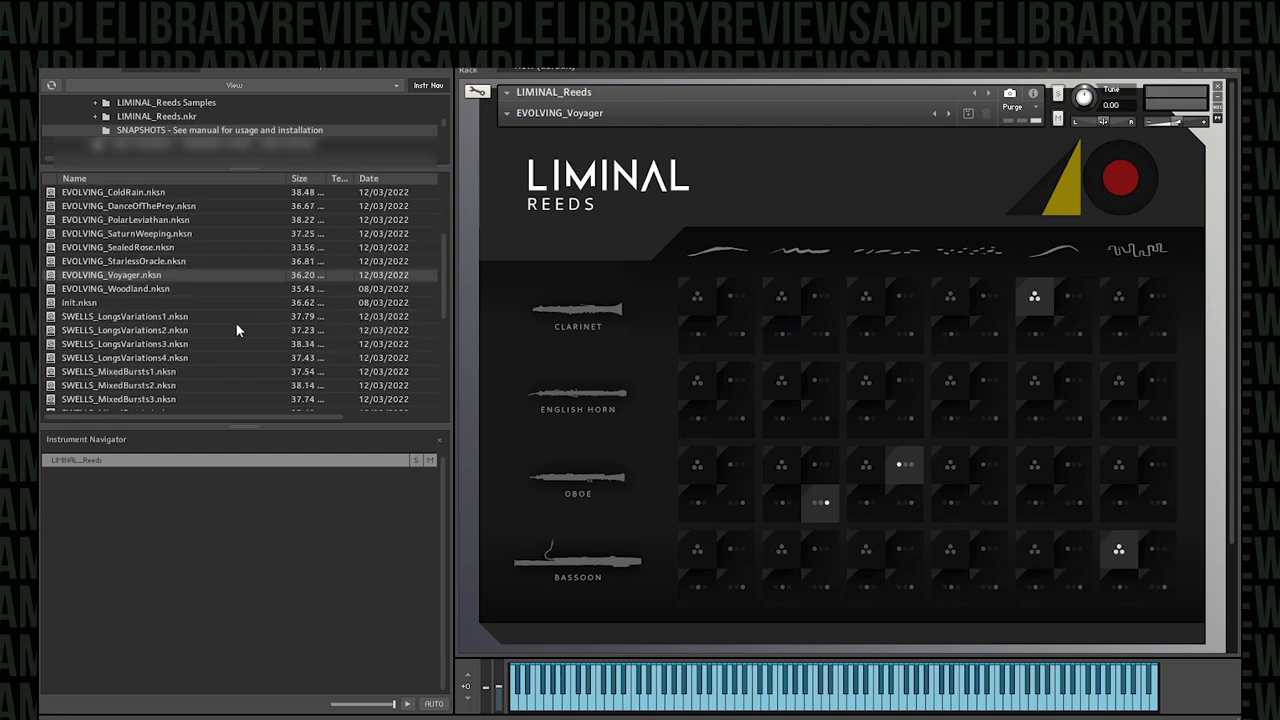
{"action": "left_click_drag", "start_coordinate": [168, 358], "coordinate": [679, 363]}
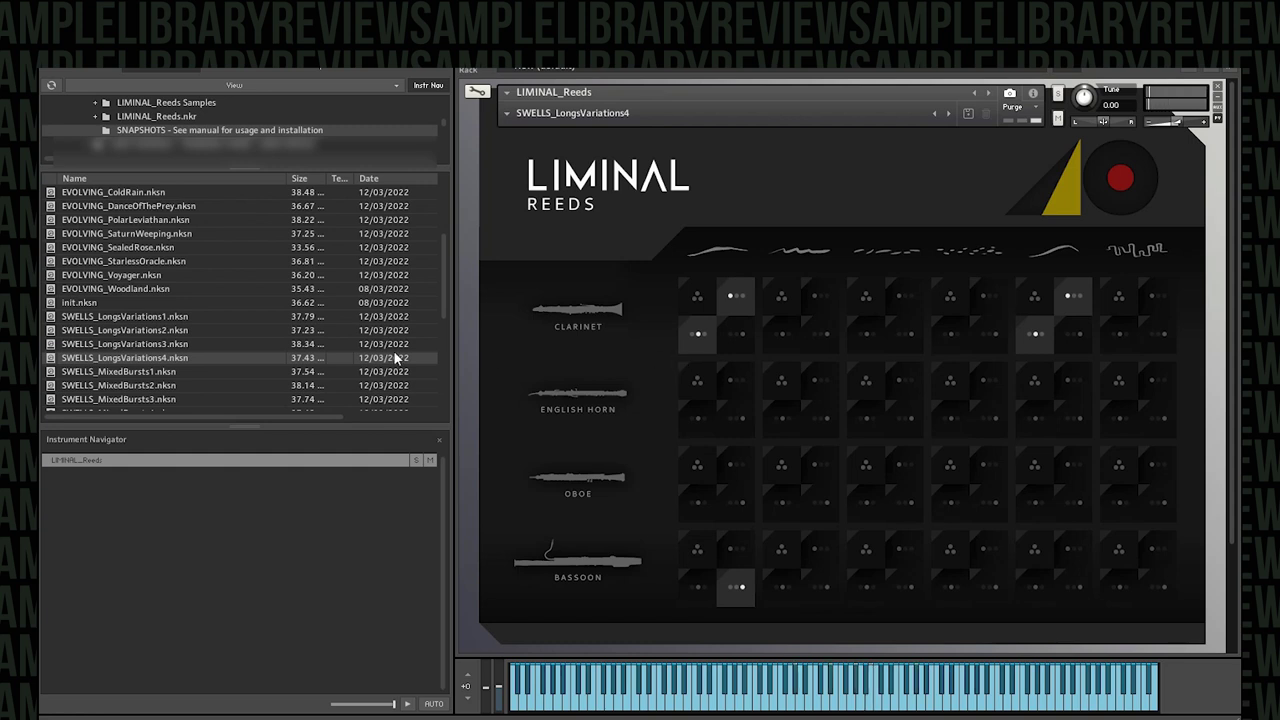
{"action": "scroll", "coordinate": [222, 356], "scroll_direction": "down", "scroll_amount": 2}
{"action": "left_click", "coordinate": [214, 357]}
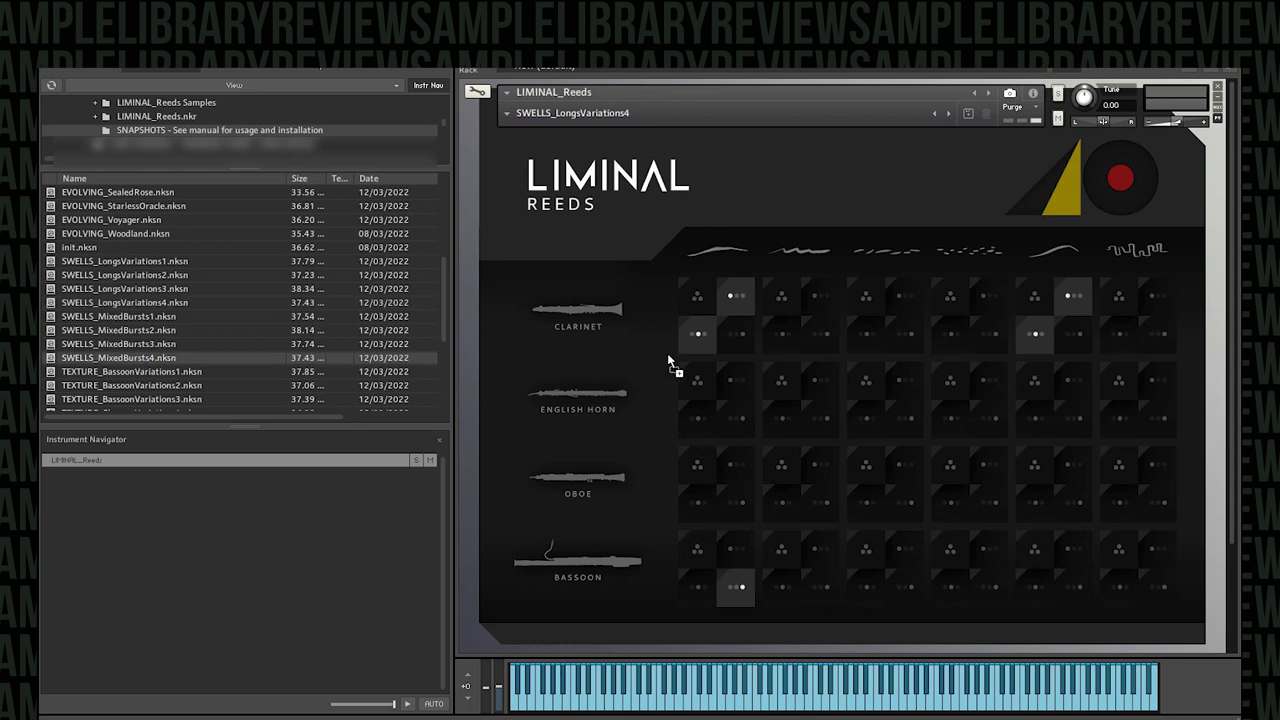
{"action": "left_click_drag", "start_coordinate": [669, 357], "coordinate": [678, 354]}
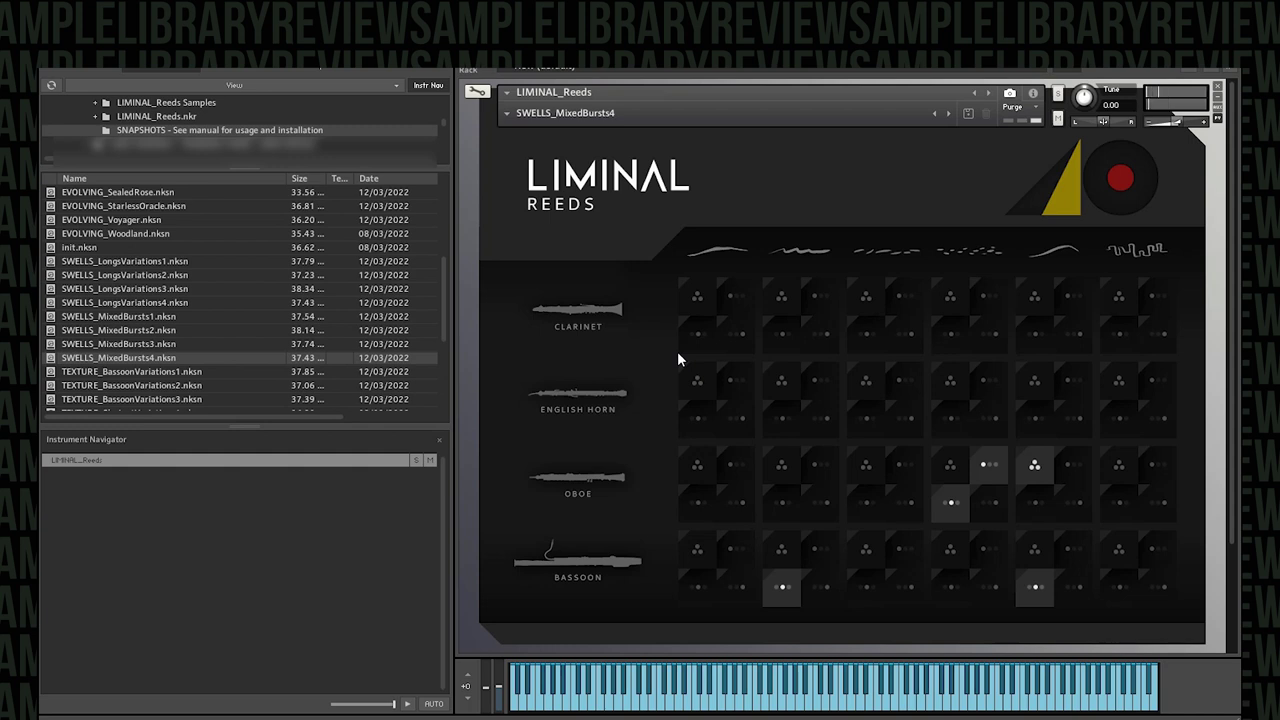
- Load the TEXTURE_EnglishHornVariations3.nksn snapshot into LIMINAL_Reeds
{"action": "scroll", "coordinate": [233, 405], "scroll_direction": "down", "scroll_amount": 3}
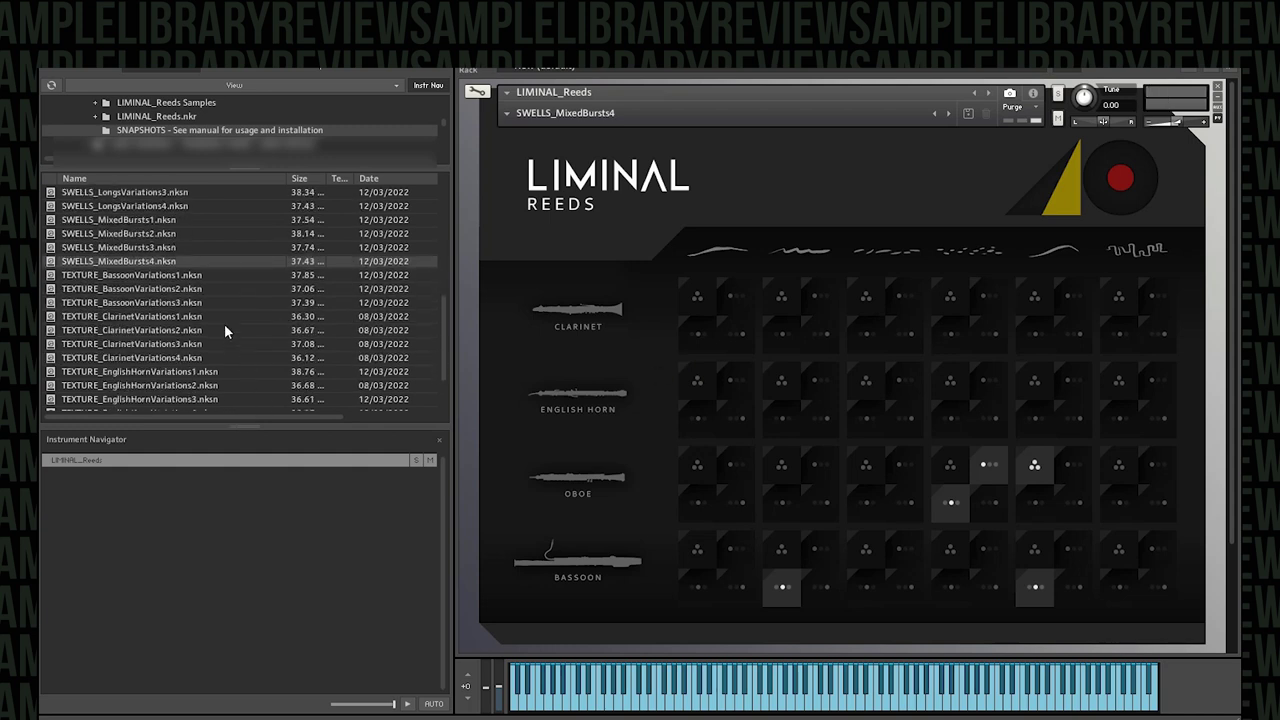
{"action": "scroll", "coordinate": [224, 323], "scroll_direction": "down", "scroll_amount": 2}
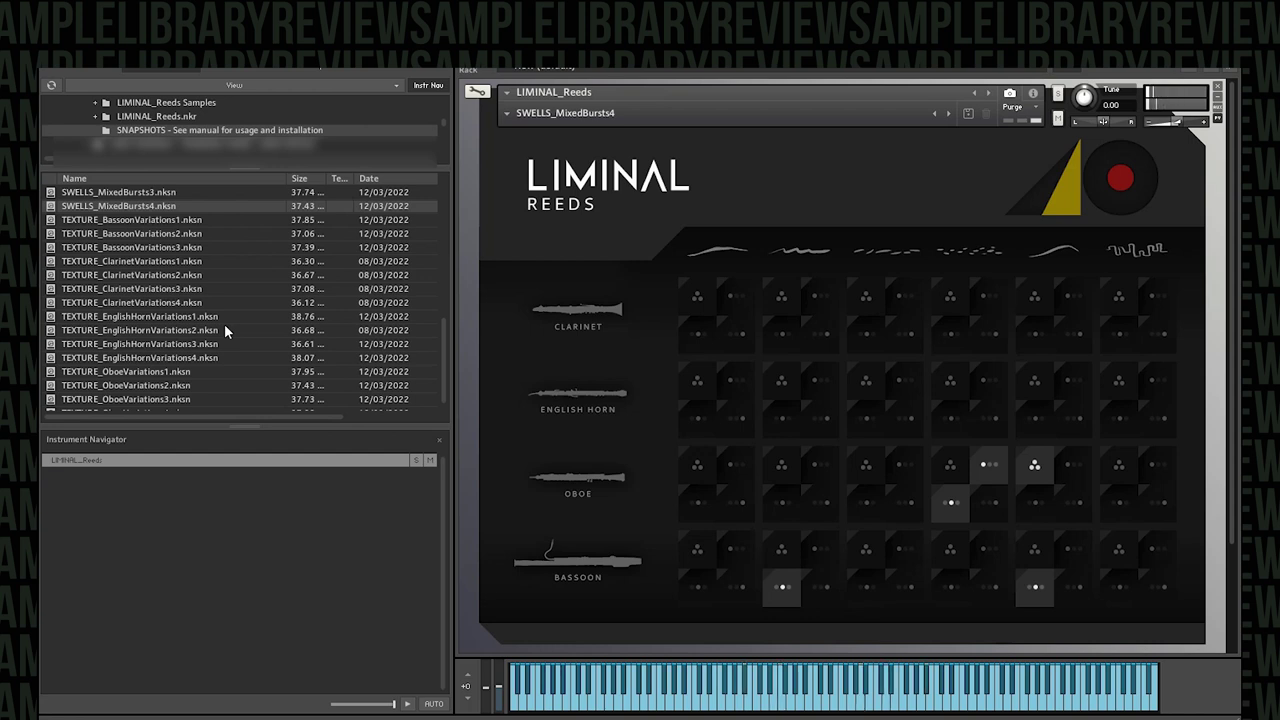
{"action": "scroll", "coordinate": [180, 335], "scroll_direction": "down", "scroll_amount": 1}
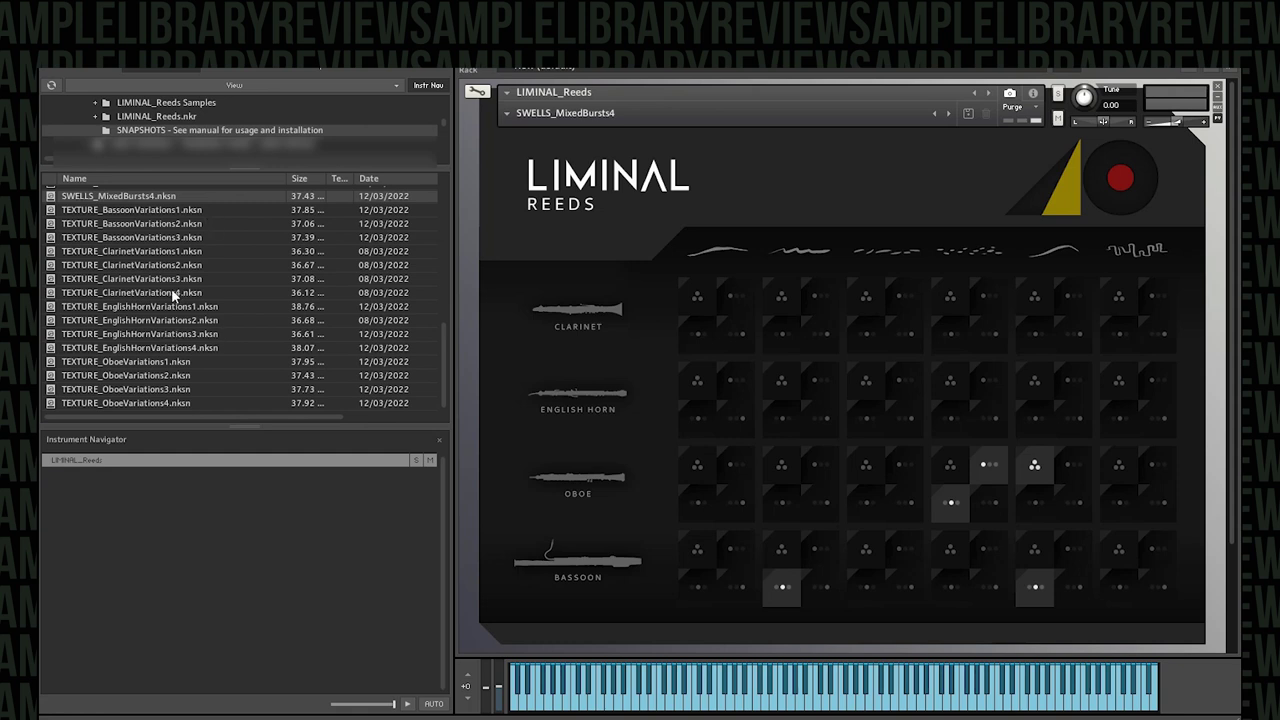
{"action": "double_click", "coordinate": [245, 333]}
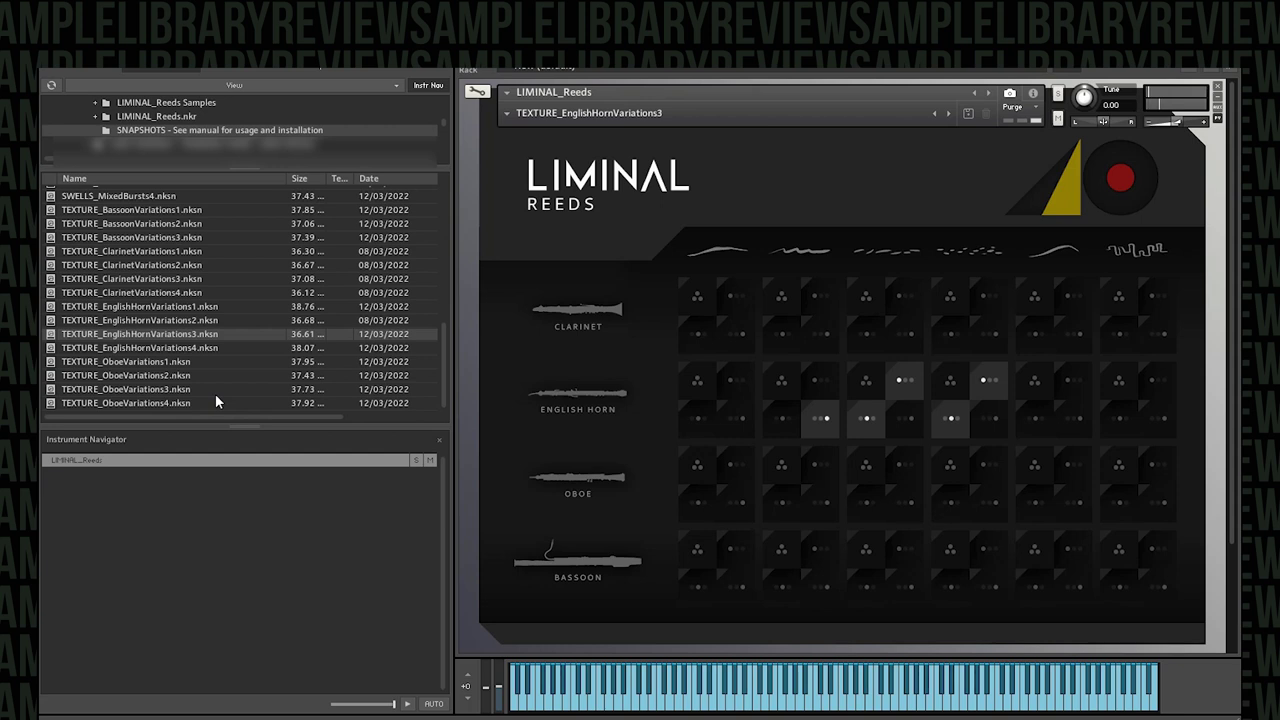
{"action": "scroll", "coordinate": [171, 347], "scroll_direction": "up", "scroll_amount": 6}
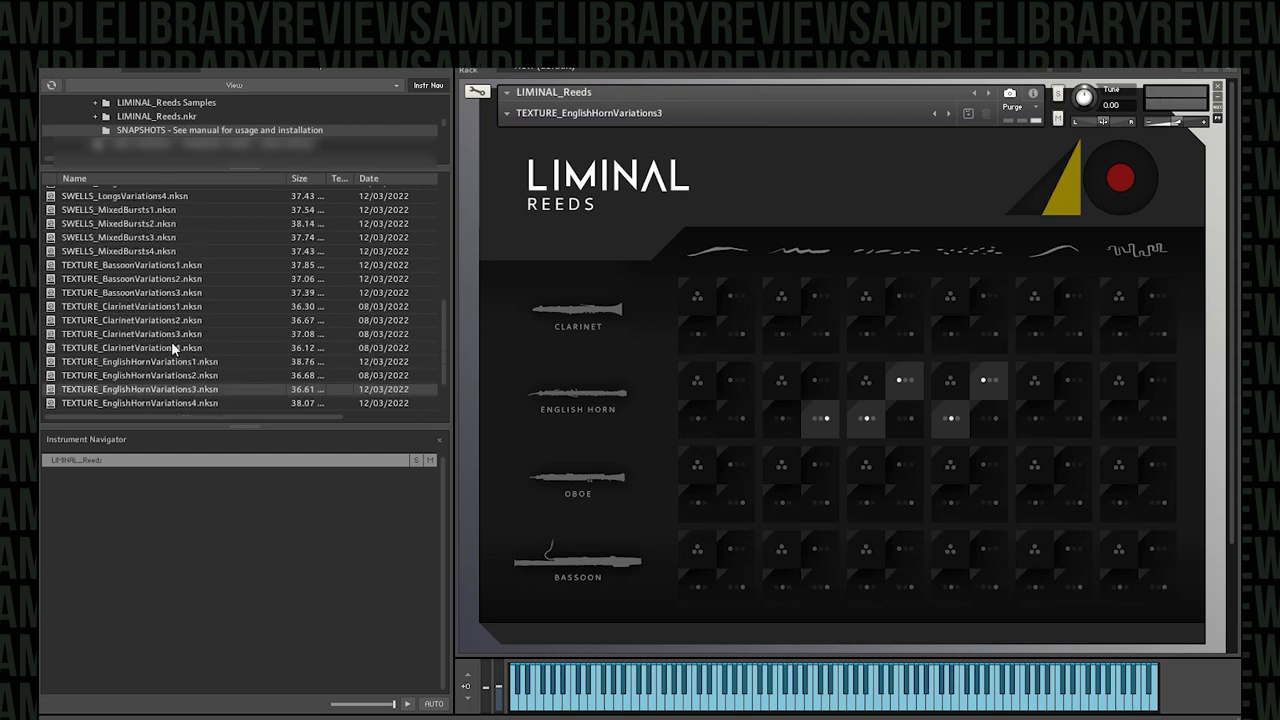
{"action": "scroll", "coordinate": [171, 343], "scroll_direction": "up", "scroll_amount": 2}
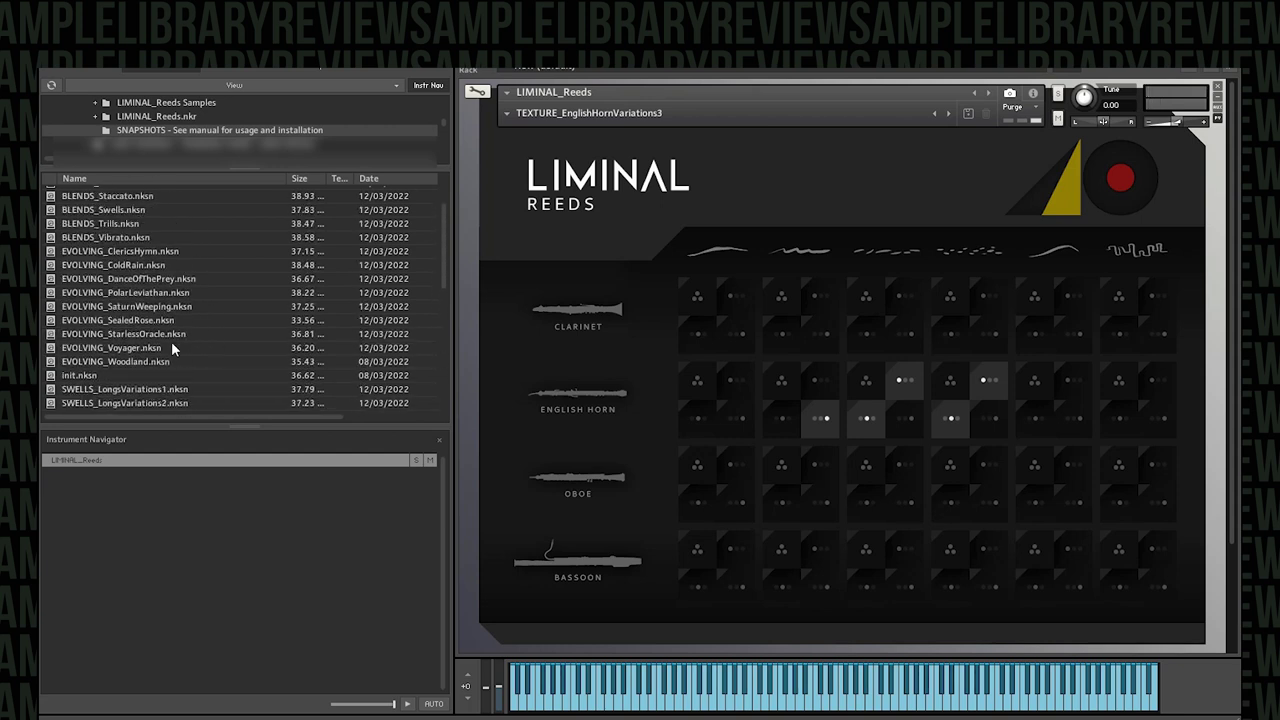
{"action": "scroll", "coordinate": [161, 297], "scroll_direction": "up", "scroll_amount": 2}
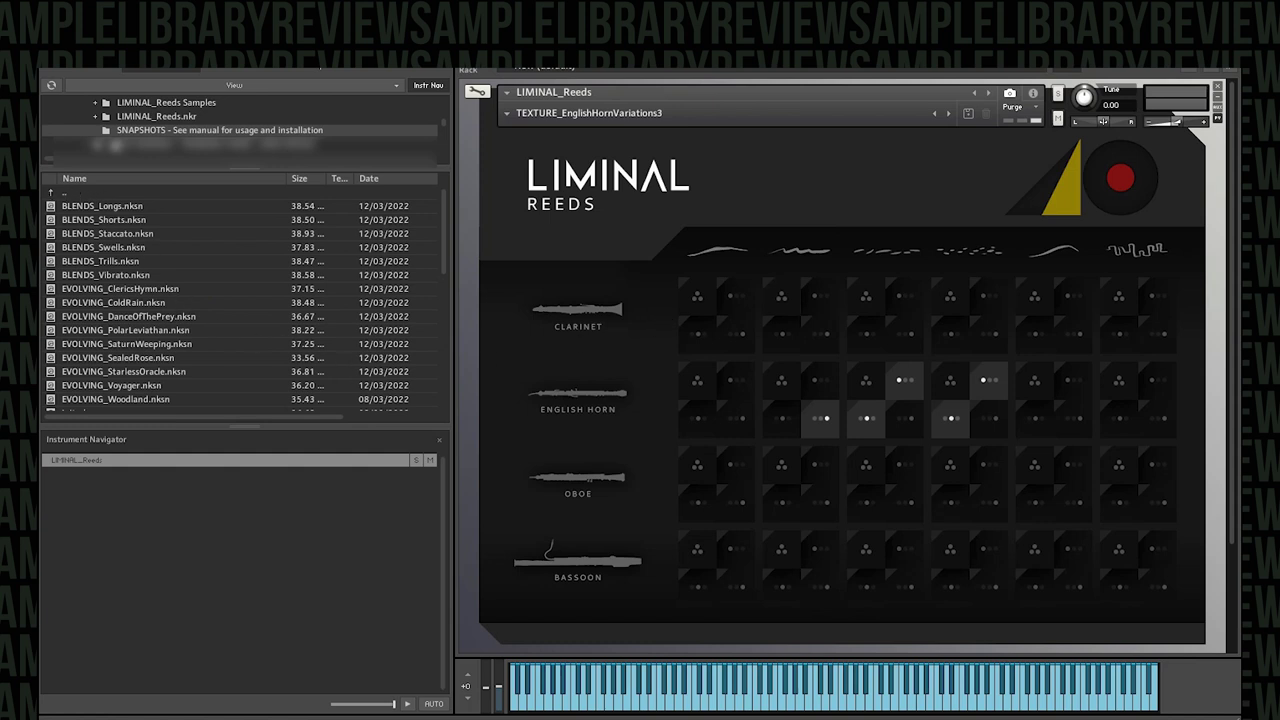
{"action": "scroll", "coordinate": [132, 134], "scroll_direction": "up", "scroll_amount": 1}
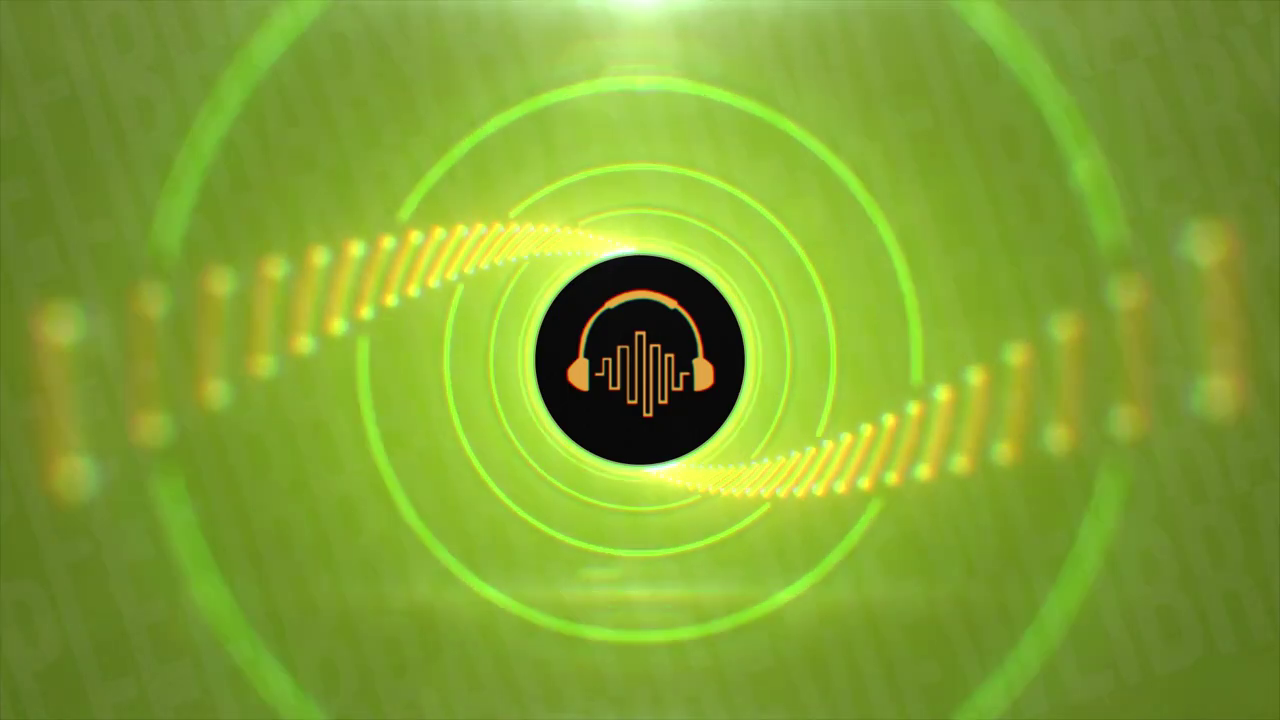